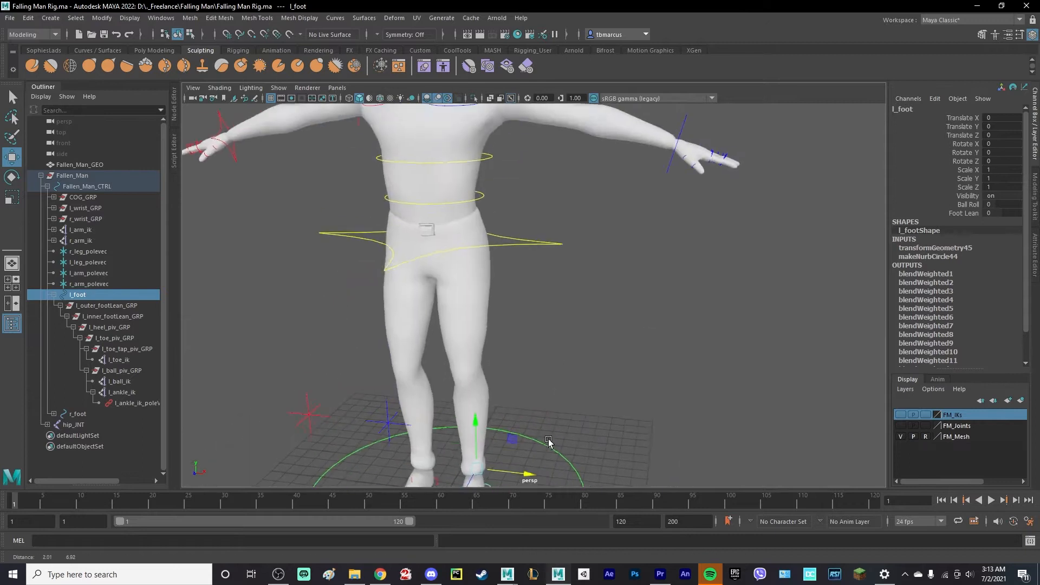
Move the left foot control up about 5.05 and forward about 3.48, and try rotating it.
{"action": "left_click_drag", "start_coordinate": [545, 318], "coordinate": [459, 311], "text": "alt"}
{"action": "left_click_drag", "start_coordinate": [523, 332], "coordinate": [580, 269]}
{"action": "left_click_drag", "start_coordinate": [501, 293], "coordinate": [474, 324]}
{"action": "key", "text": "e"}
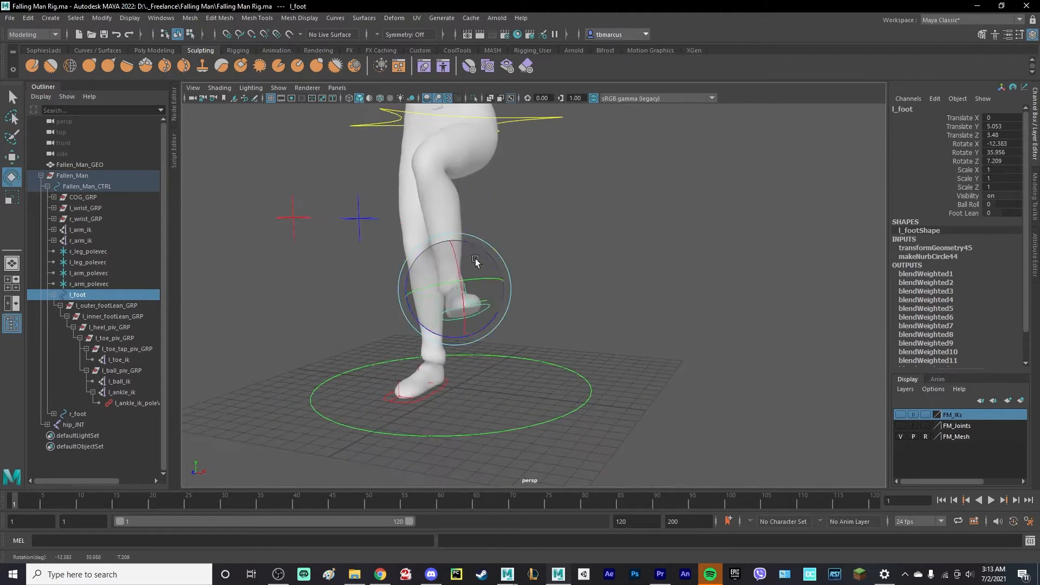
{"action": "left_click_drag", "start_coordinate": [477, 279], "coordinate": [514, 263], "text": "alt"}
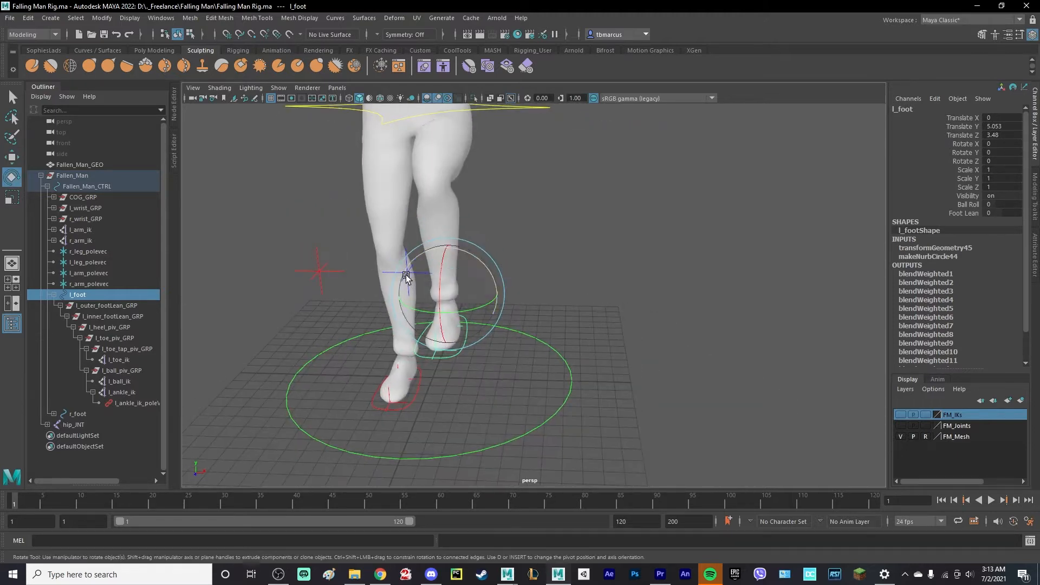
Move the left leg's pole vector sideways to about -6.92 in X to test the knee direction.
{"action": "key", "text": "q"}
{"action": "left_click", "coordinate": [412, 275]}
{"action": "left_click_drag", "start_coordinate": [416, 274], "coordinate": [510, 293], "text": "alt"}
{"action": "key", "text": "w"}
{"action": "left_click_drag", "start_coordinate": [621, 245], "coordinate": [527, 267]}
{"action": "left_click_drag", "start_coordinate": [644, 282], "coordinate": [520, 271], "text": "alt"}
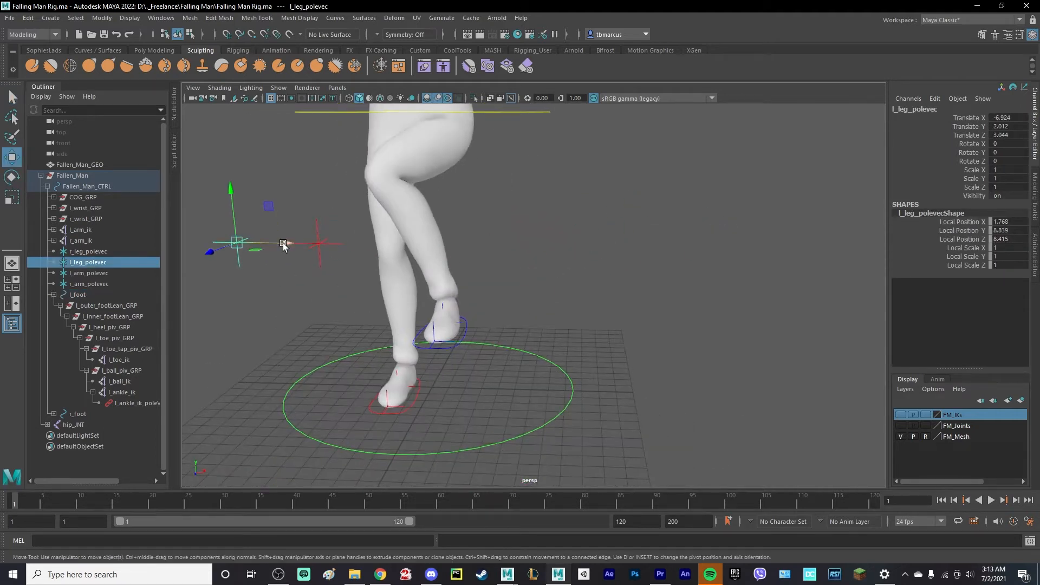
Undo the test moves of the left leg's pole vector and the left foot control.
{"action": "key", "text": "ctrl+z"}
{"action": "key", "text": "ctrl+z"}
{"action": "key", "text": "ctrl+z"}
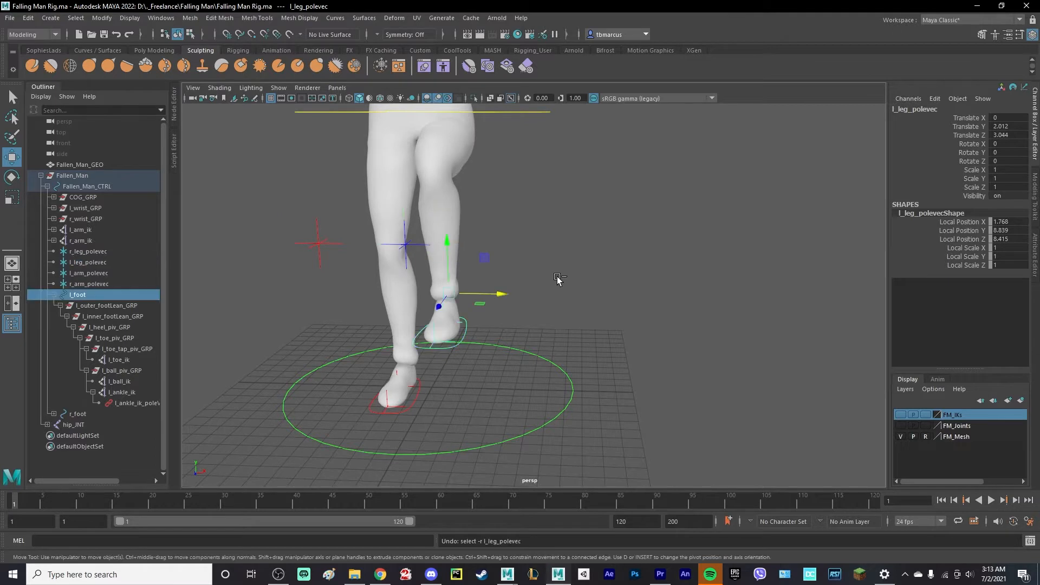
{"action": "key", "text": "ctrl+z"}
{"action": "key", "text": "ctrl+z"}
{"action": "key", "text": "ctrl+z"}
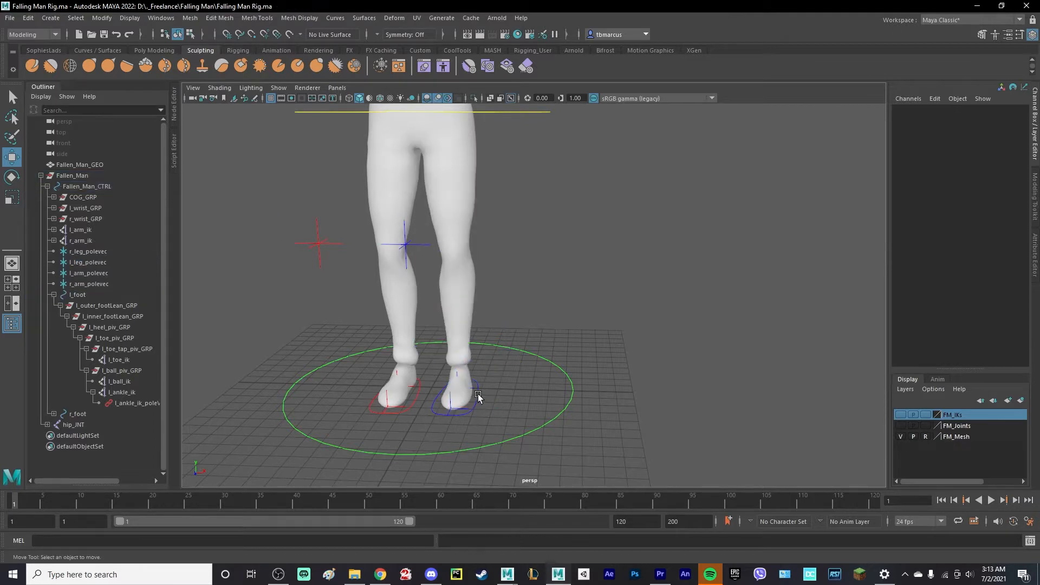
Try the left foot control's Ball Roll attribute down to -5, and undo the change.
{"action": "left_click", "coordinate": [479, 397]}
{"action": "left_click", "coordinate": [969, 205]}
{"action": "left_click_drag", "start_coordinate": [726, 258], "coordinate": [553, 239], "text": "alt"}
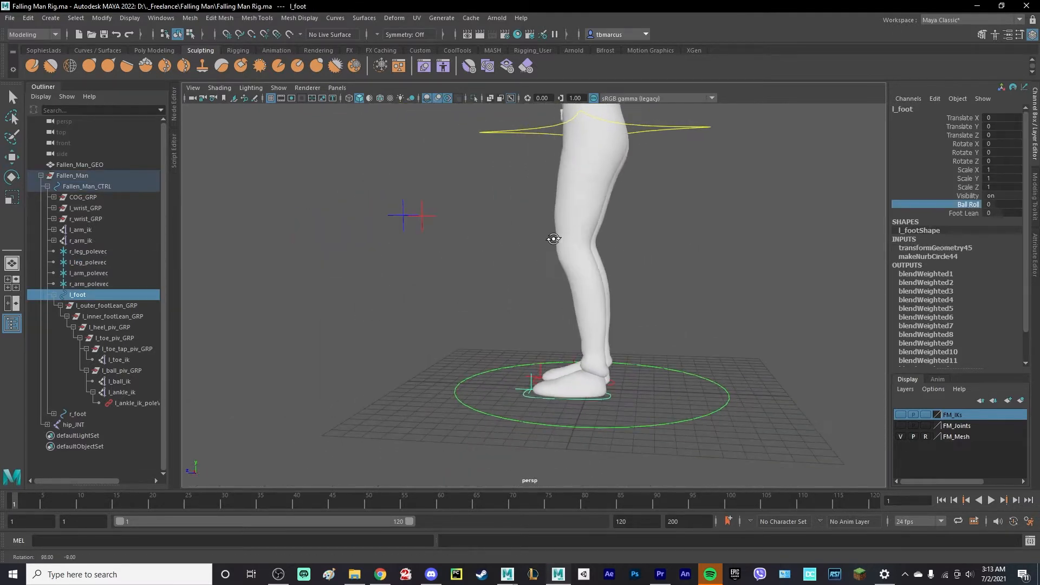
{"action": "middle_click_drag", "start_coordinate": [677, 275], "coordinate": [646, 289]}
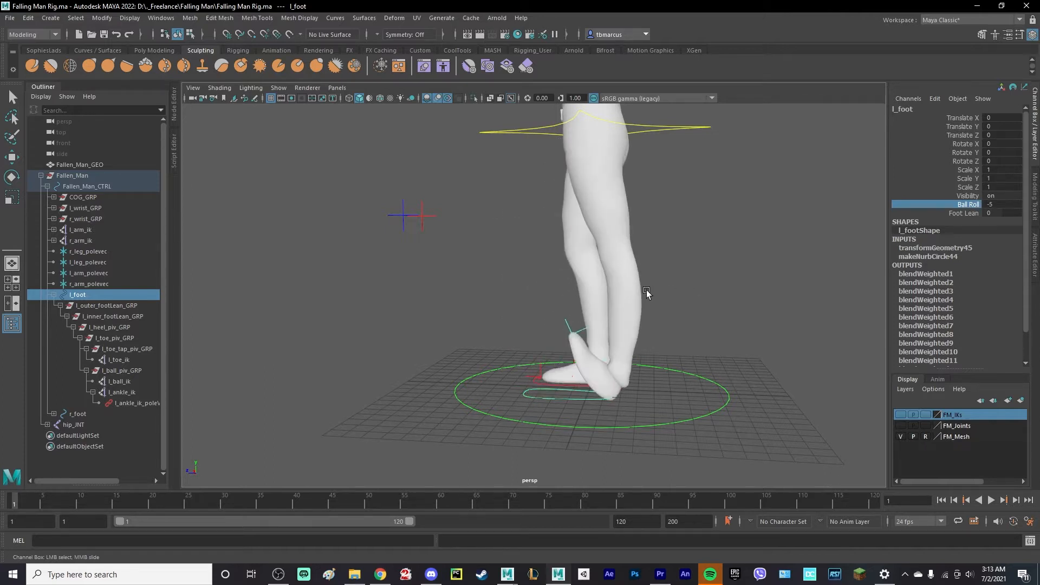
{"action": "key", "text": "ctrl+z"}
Try the left foot control's Foot Lean attribute from the front of the character, and undo the change.
{"action": "left_click_drag", "start_coordinate": [646, 290], "coordinate": [670, 295], "text": "alt"}
{"action": "left_click_drag", "start_coordinate": [578, 329], "coordinate": [604, 335], "text": "alt"}
{"action": "middle_click_drag", "start_coordinate": [548, 346], "coordinate": [626, 324], "text": "alt"}
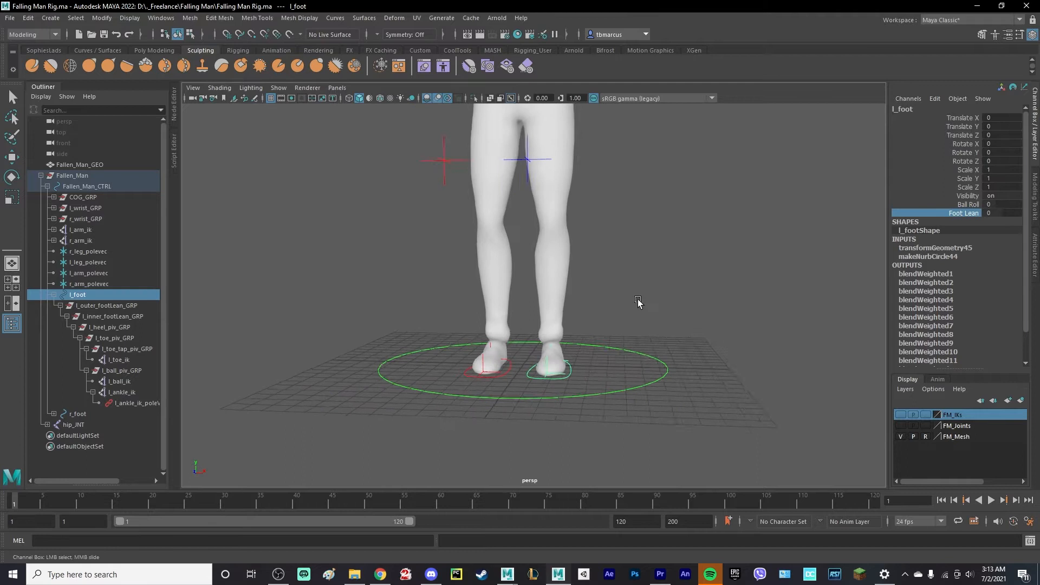
{"action": "left_click_drag", "start_coordinate": [639, 301], "coordinate": [644, 301], "text": "alt"}
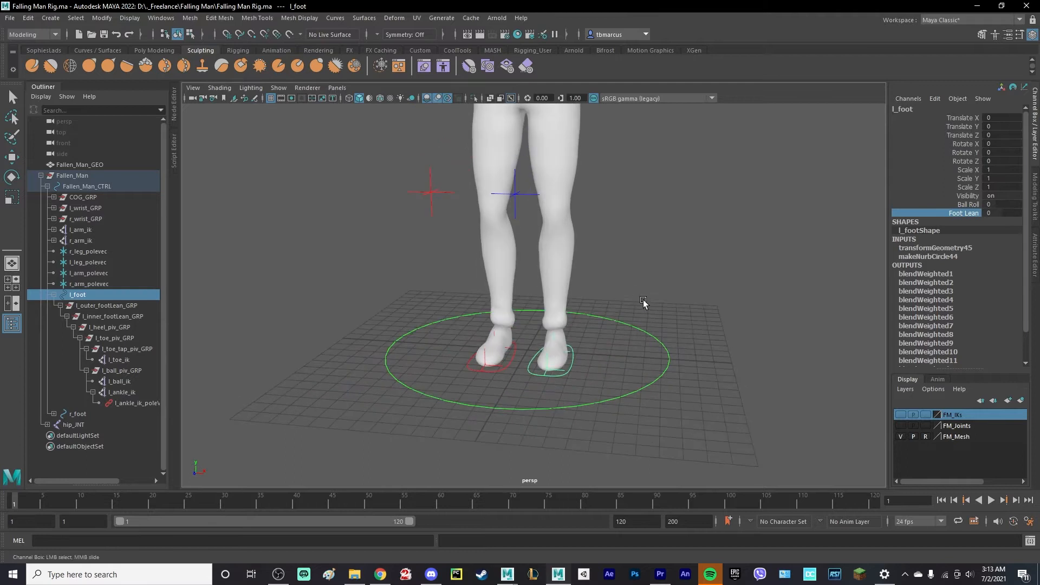
{"action": "mouse_move", "coordinate": [650, 263]}
{"action": "middle_mouse_down"}
{"action": "mouse_move", "coordinate": [674, 264]}
{"action": "mouse_move", "coordinate": [632, 264]}
{"action": "mouse_move", "coordinate": [683, 281]}
{"action": "mouse_move", "coordinate": [618, 276]}
{"action": "mouse_move", "coordinate": [661, 285]}
{"action": "mouse_move", "coordinate": [650, 283]}
{"action": "middle_mouse_up"}
{"action": "key", "text": "ctrl+z"}
{"action": "left_click_drag", "start_coordinate": [677, 307], "coordinate": [502, 270], "text": "alt"}
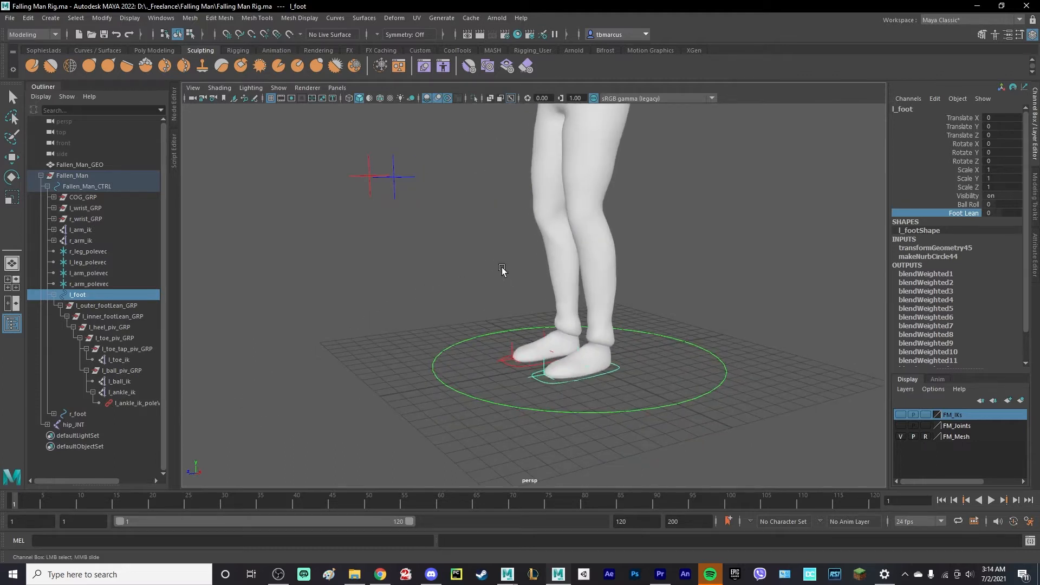
Switch to the untitled Maya 2020 scene and show the side view enlarged with space above the origin line.
{"action": "mouse_move", "coordinate": [558, 574]}
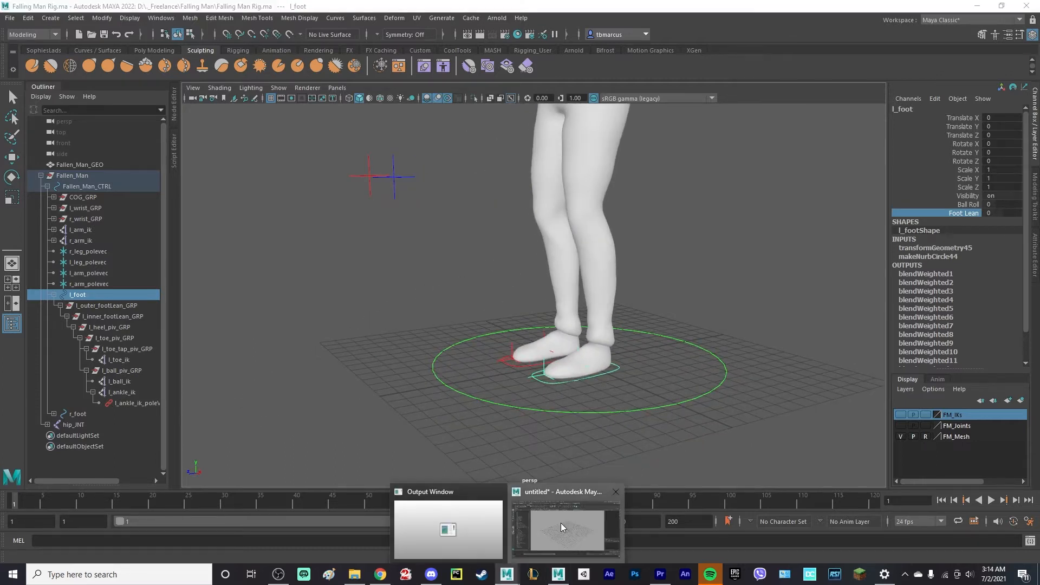
{"action": "left_click", "coordinate": [560, 522]}
{"action": "left_click_drag", "start_coordinate": [489, 297], "coordinate": [460, 313], "text": "alt"}
{"action": "scroll", "coordinate": [542, 311], "scroll_direction": "down", "scroll_amount": 5}
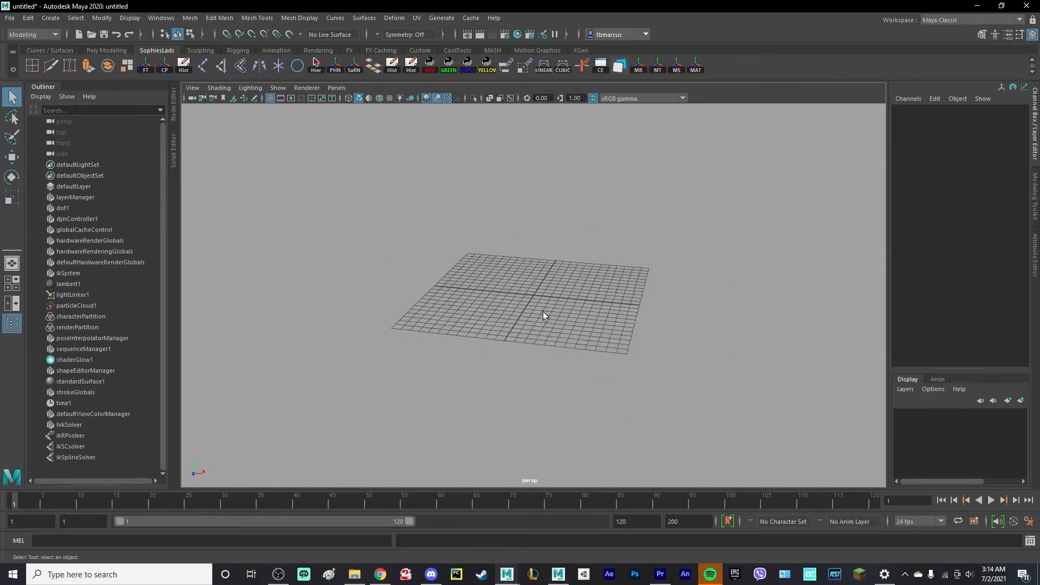
{"action": "left_click_drag", "start_coordinate": [543, 311], "coordinate": [509, 295], "text": "alt"}
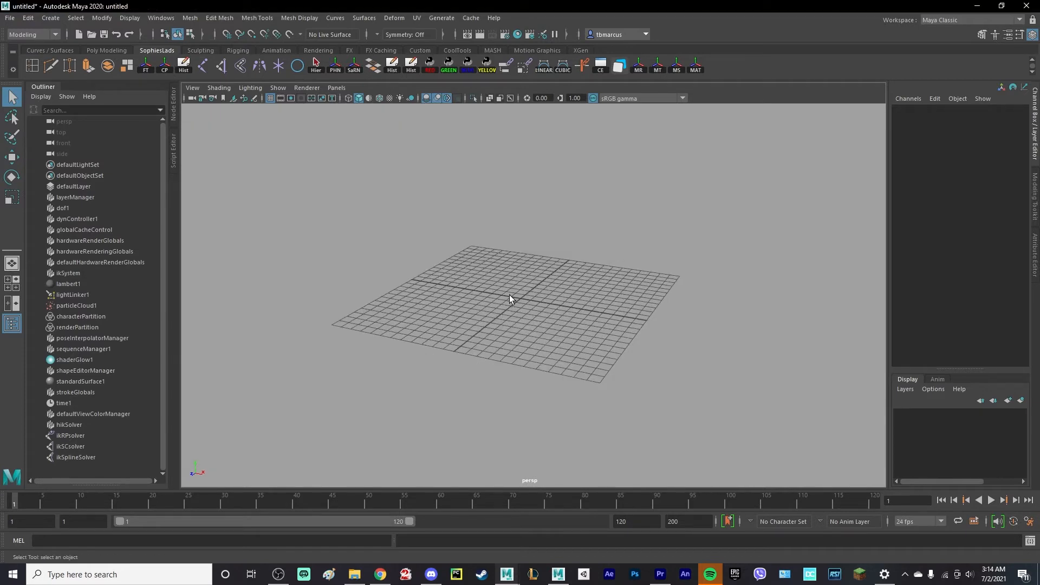
{"action": "key", "text": "space"}
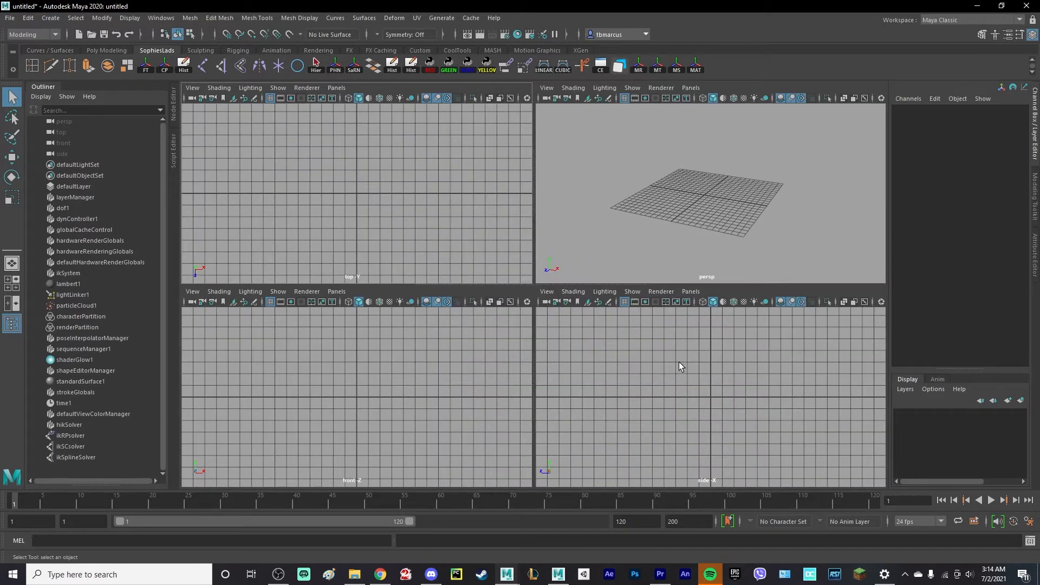
{"action": "key", "text": "space"}
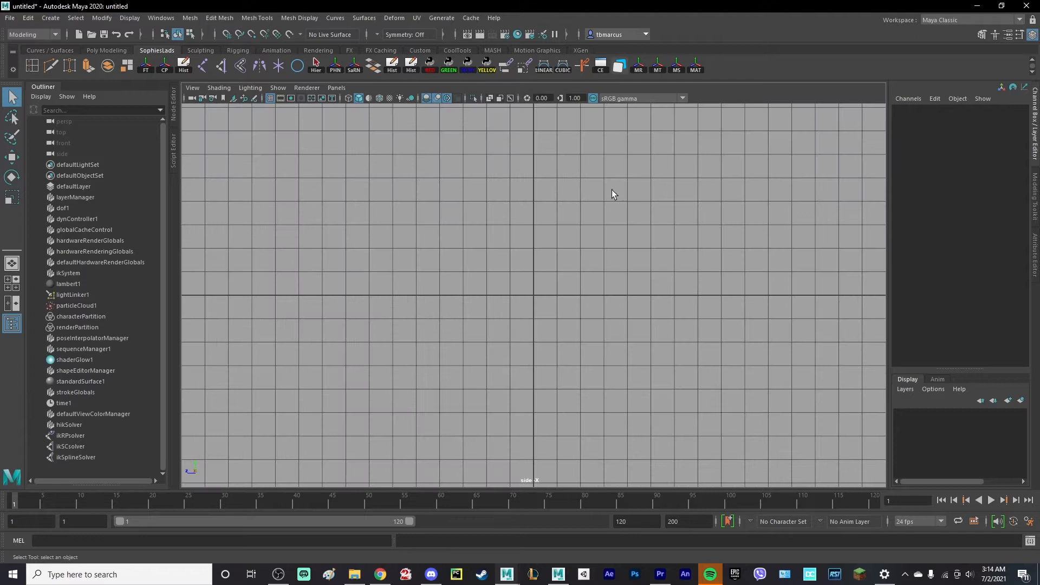
{"action": "middle_click_drag", "start_coordinate": [612, 190], "coordinate": [579, 337], "text": "alt"}
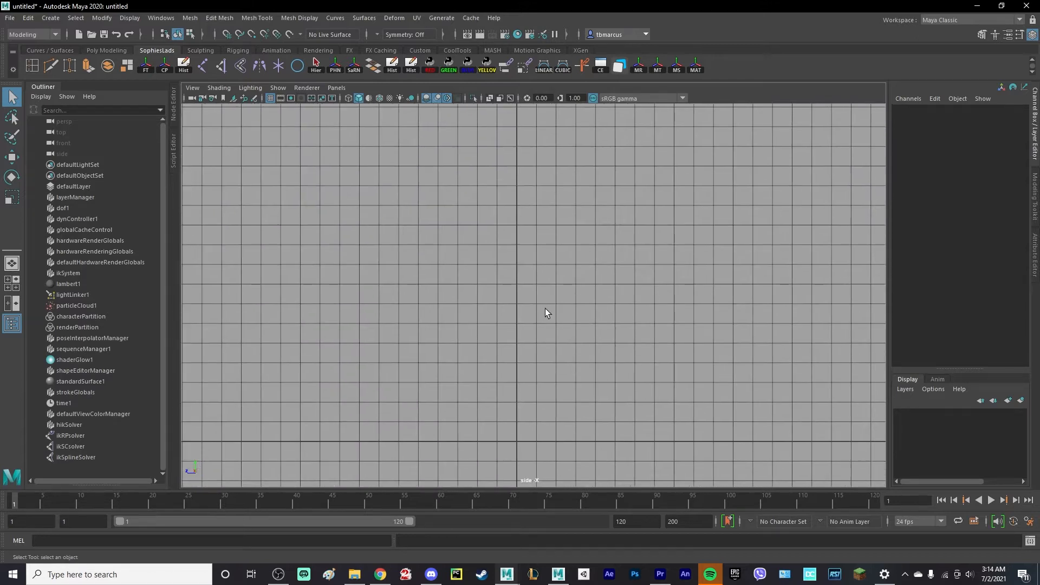
{"action": "middle_click_drag", "start_coordinate": [541, 372], "coordinate": [564, 360], "text": "alt"}
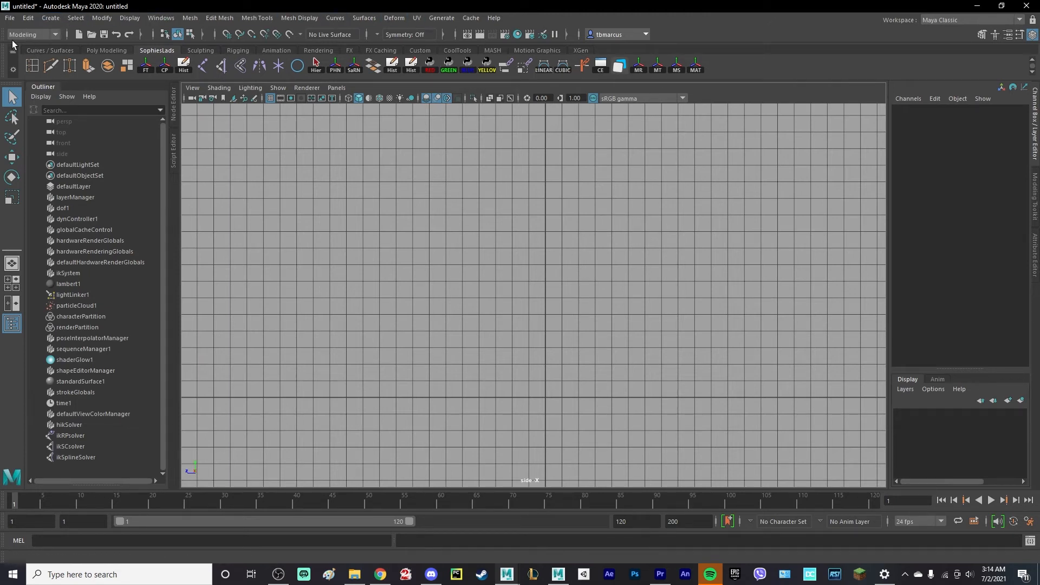
Switch to the Rigging menu set and place a grid-snapped hip joint at Y 14 with Create Joints.
{"action": "left_click", "coordinate": [30, 35]}
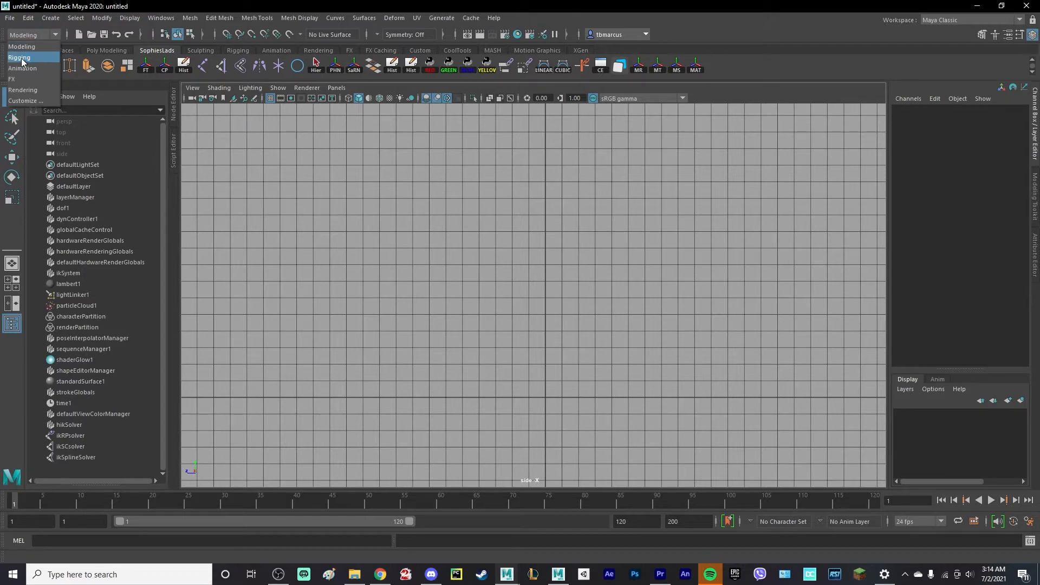
{"action": "left_click", "coordinate": [23, 58]}
{"action": "left_click", "coordinate": [195, 18]}
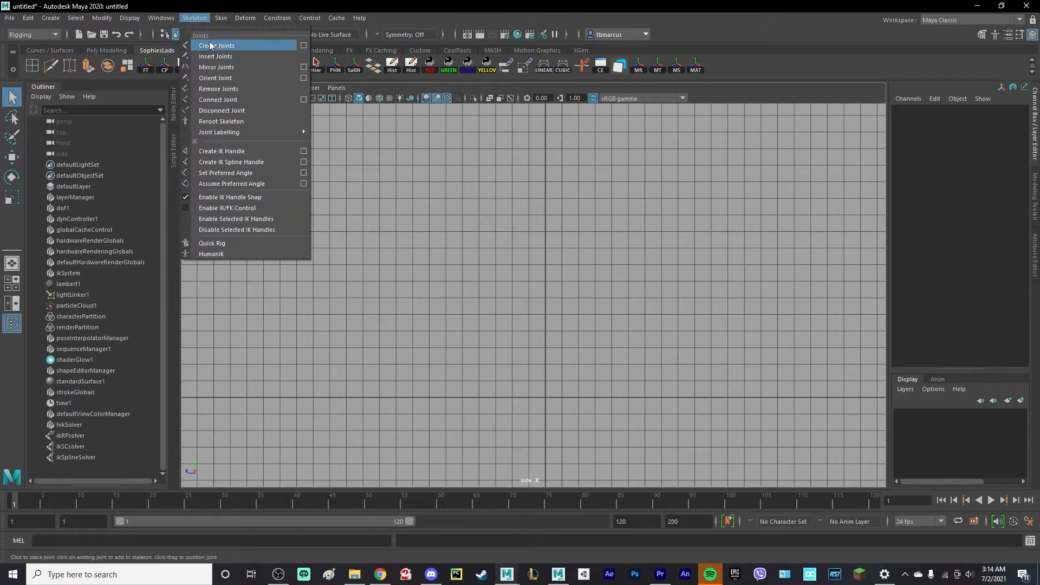
{"action": "left_click", "coordinate": [227, 45]}
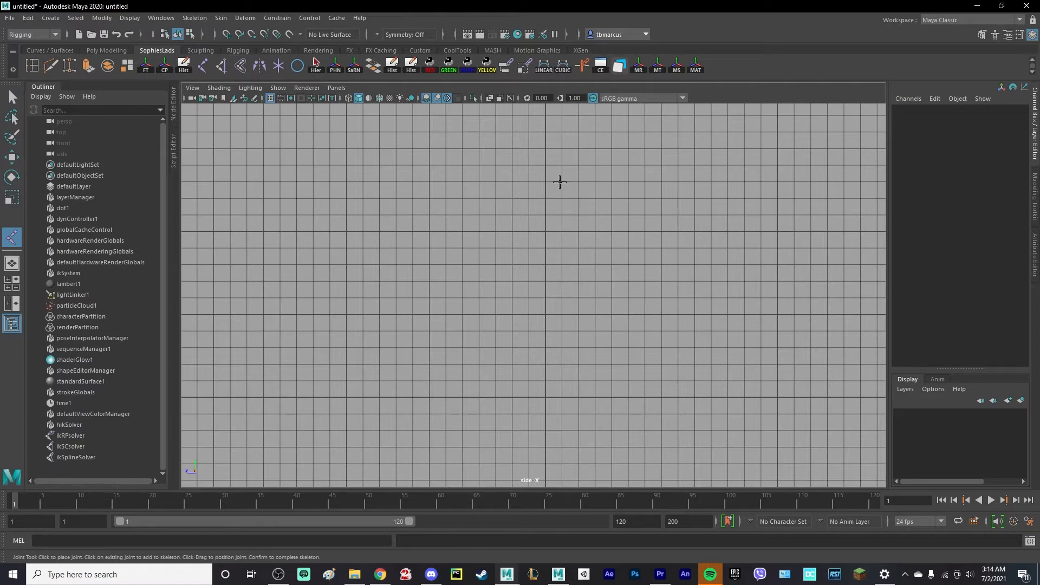
{"action": "key", "text": "x"}
{"action": "left_click", "coordinate": [545, 166]}
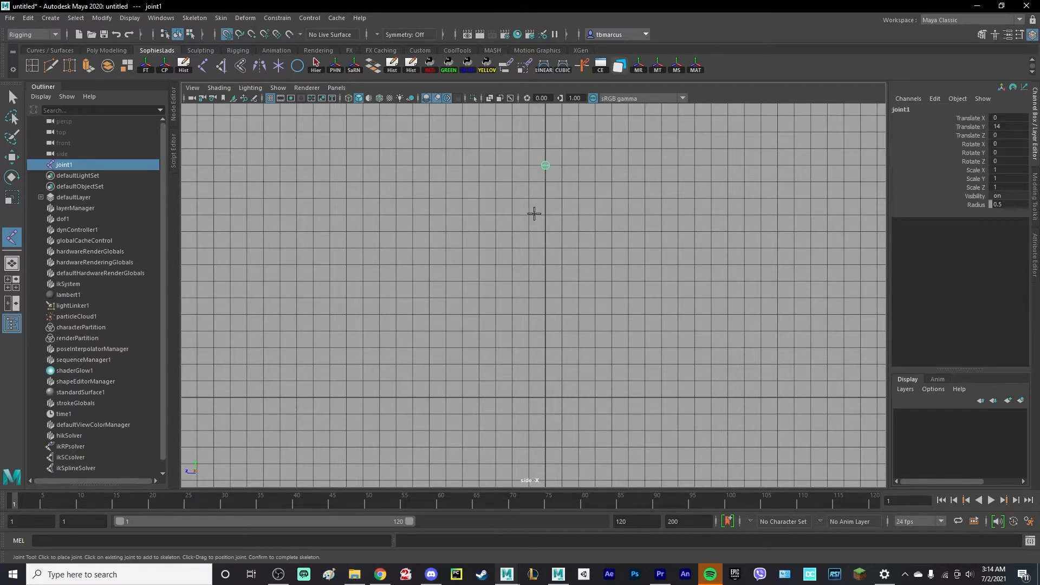
Add grid-snapped knee (Y 9, Z 2), ankle (Y 2, Z 0), ball (Y 0, Z 3) and toe (Y 0, Z 5) joints and finish the chain.
{"action": "left_click", "coordinate": [513, 247]}
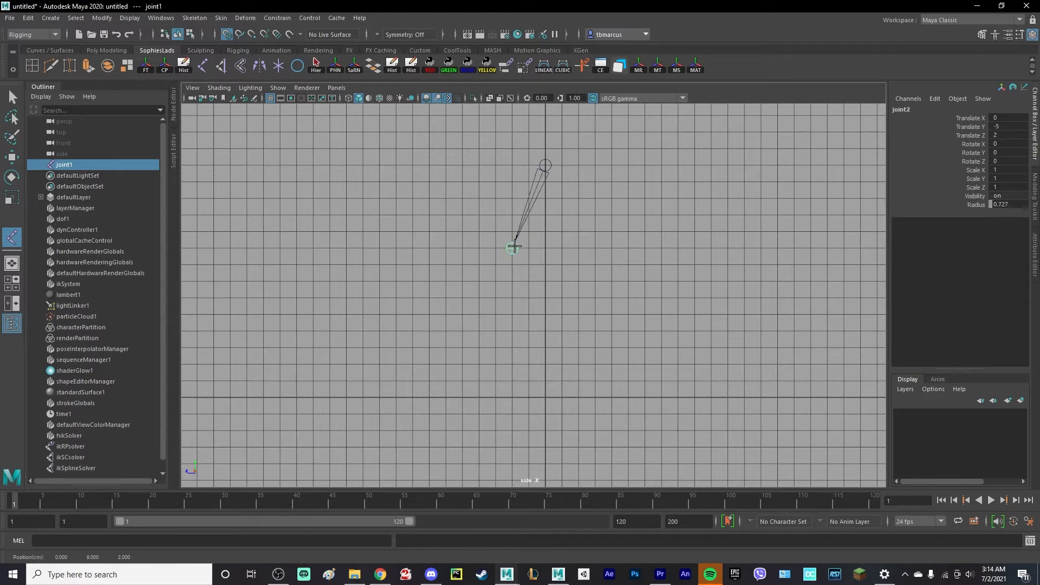
{"action": "key", "text": "Return"}
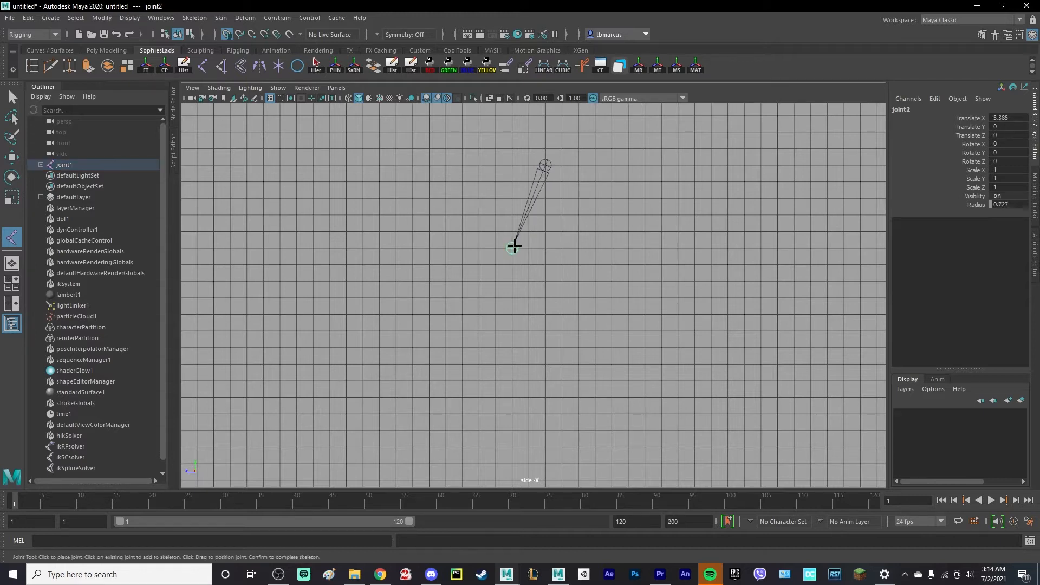
{"action": "left_click", "coordinate": [546, 365]}
{"action": "left_click", "coordinate": [498, 398]}
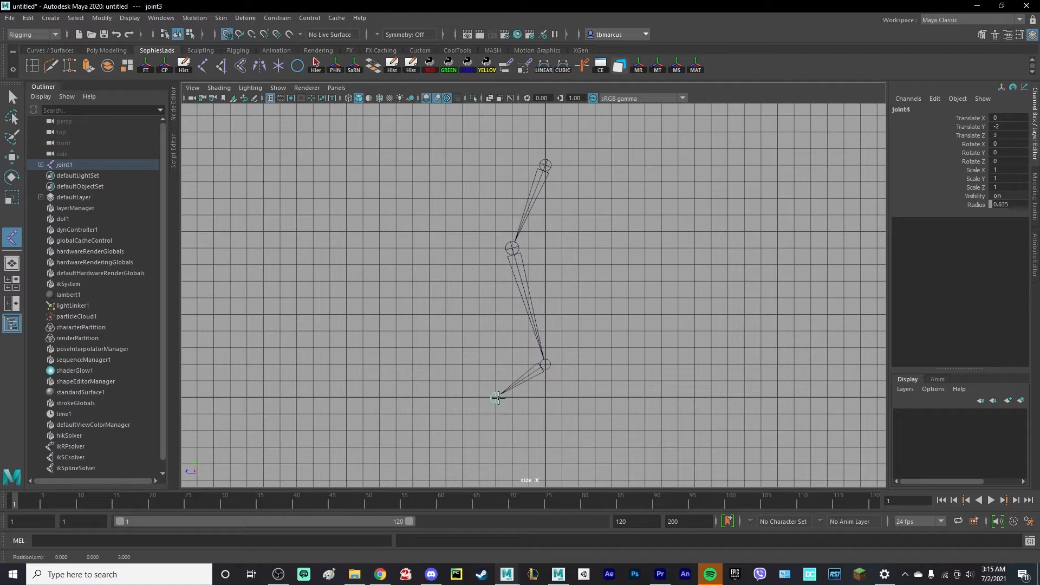
{"action": "left_click", "coordinate": [460, 398]}
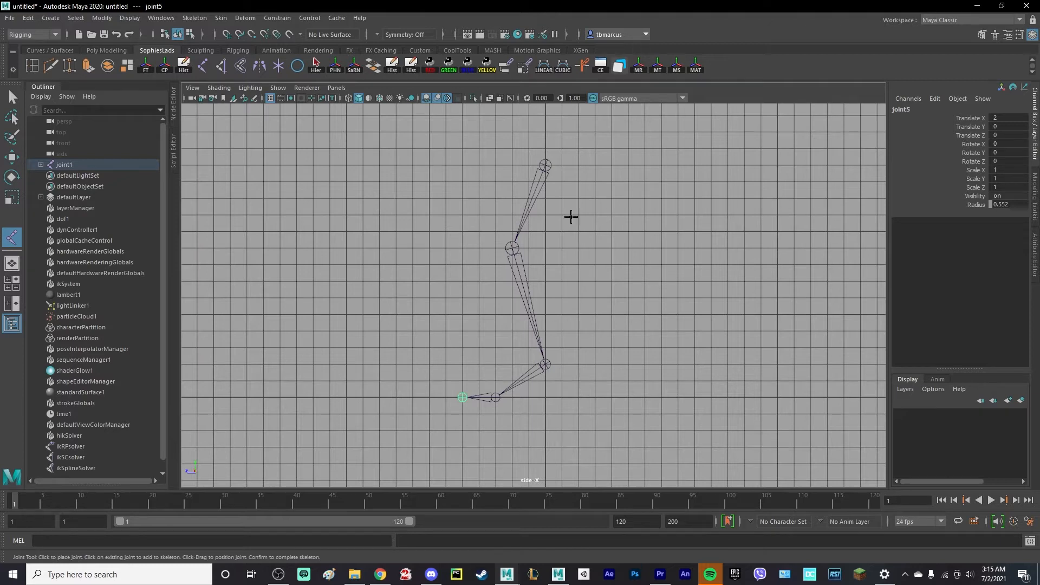
{"action": "key", "text": "Return"}
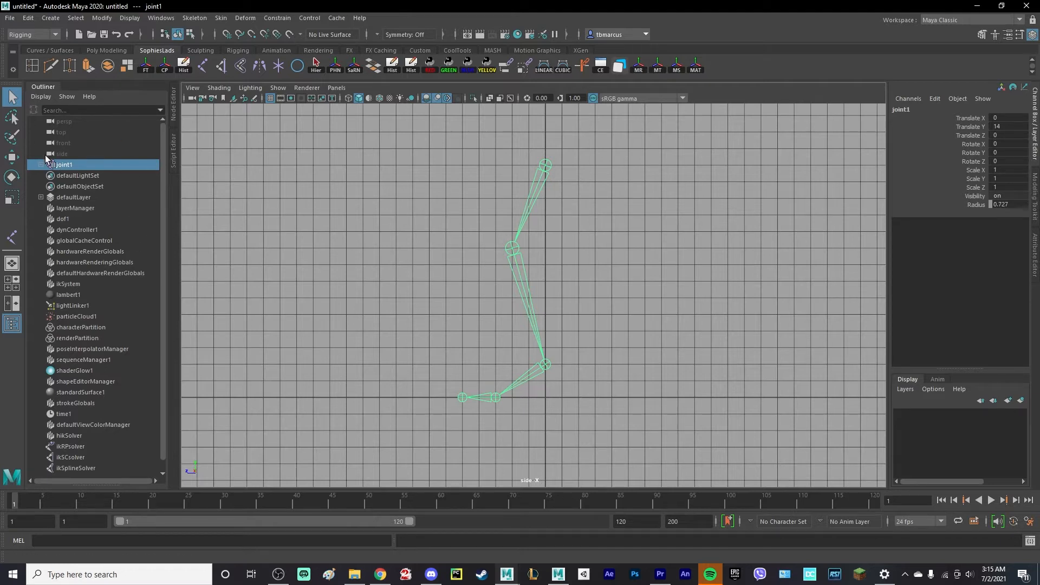
{"action": "left_click", "coordinate": [42, 87]}
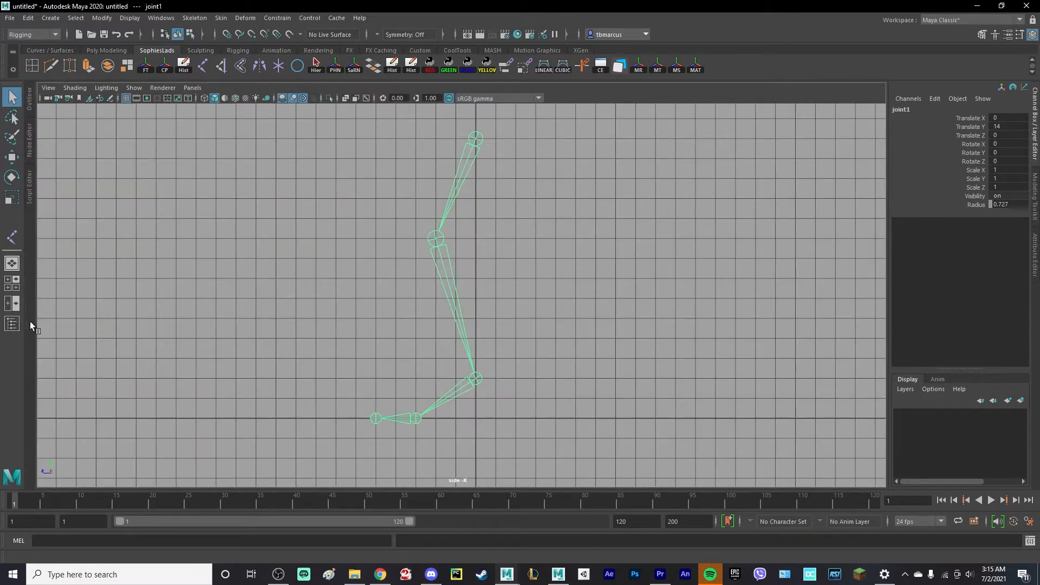
{"action": "left_click", "coordinate": [12, 324]}
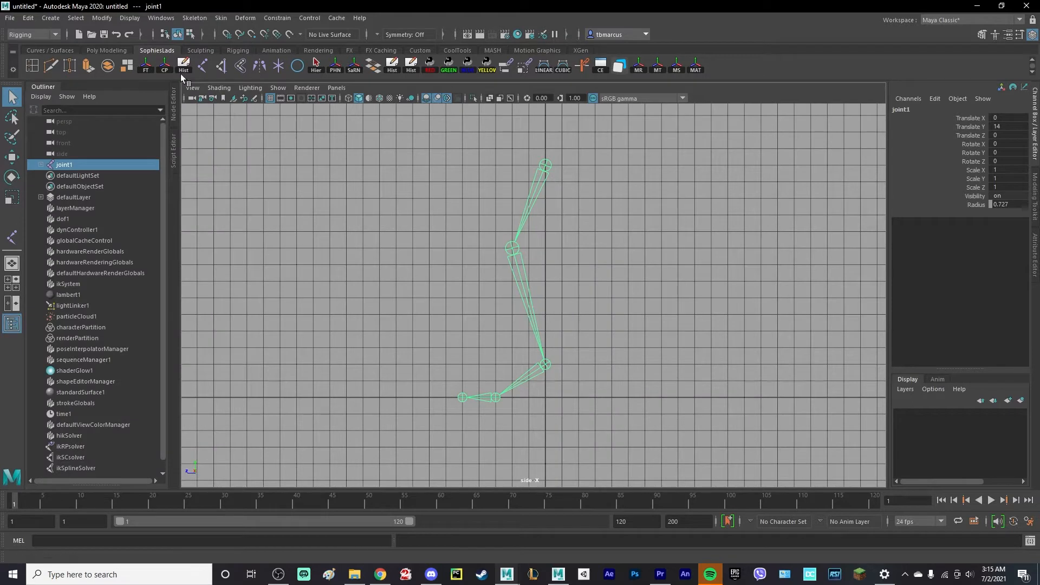
{"action": "left_click", "coordinate": [160, 18]}
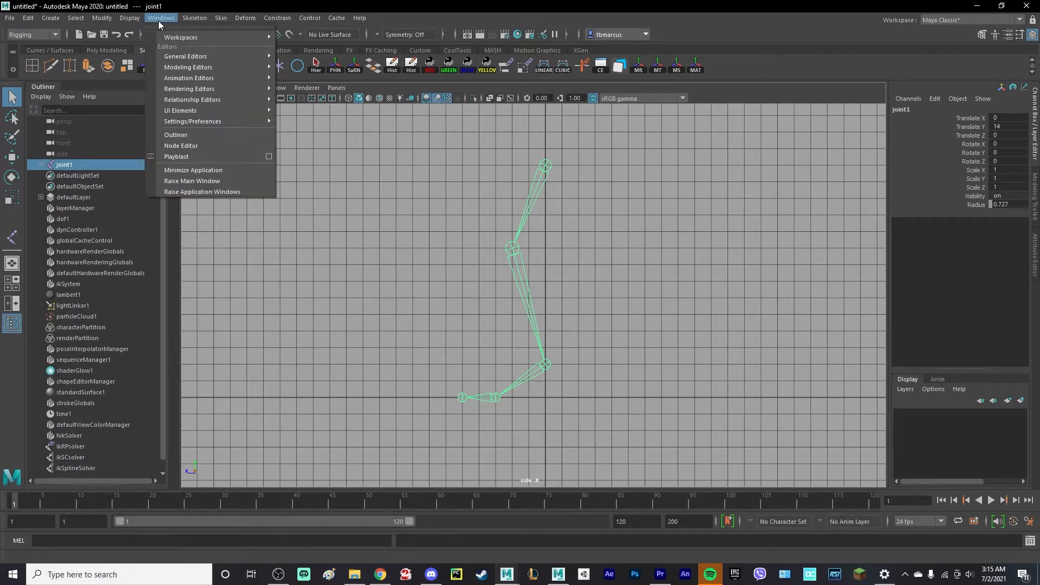
{"action": "left_click", "coordinate": [296, 323]}
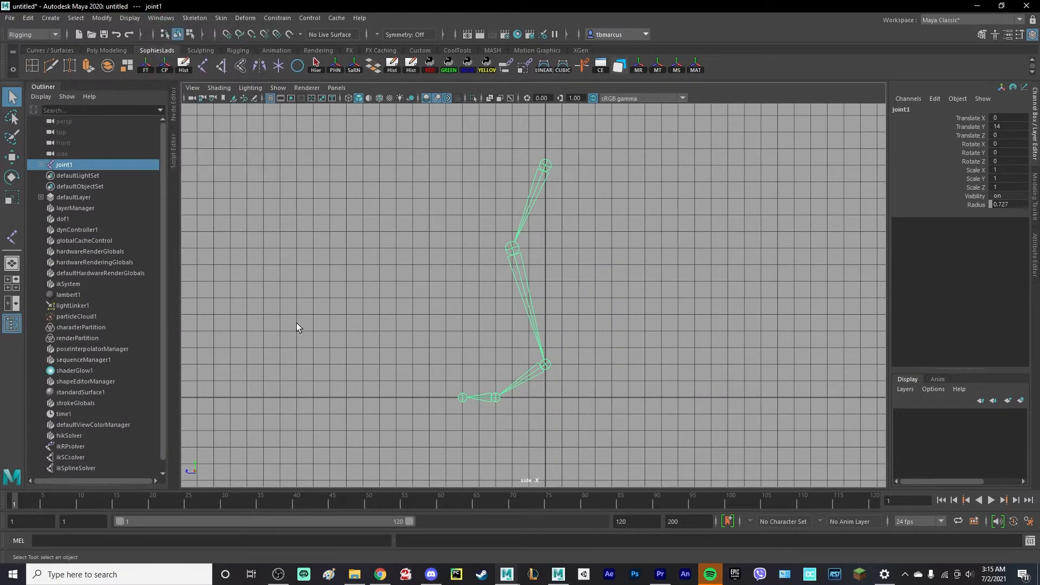
Expand the full joint hierarchy in the Outliner and rename the root joint as thigh.
{"action": "left_click", "coordinate": [65, 165]}
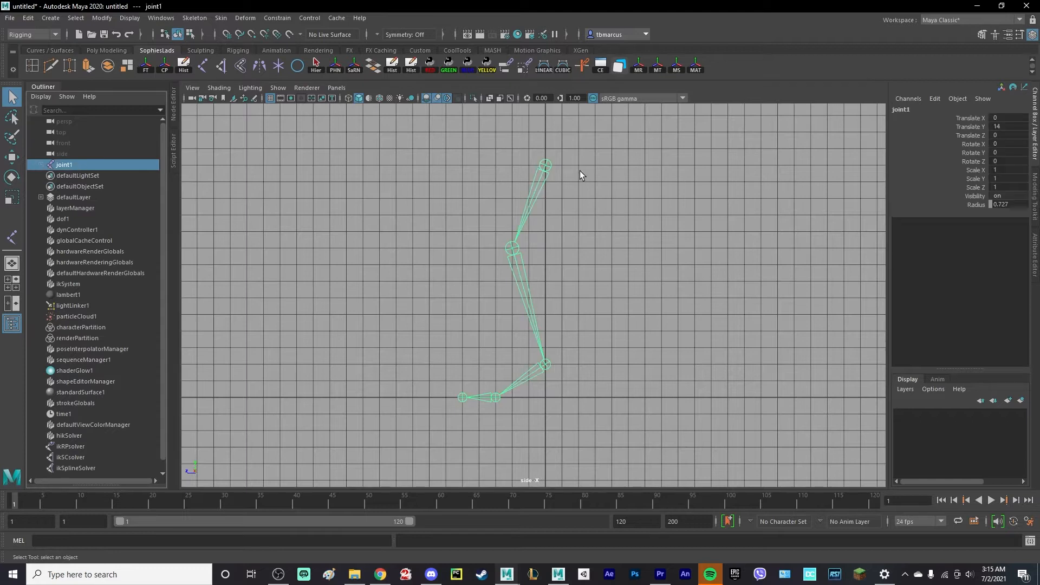
{"action": "left_click", "coordinate": [42, 165]}
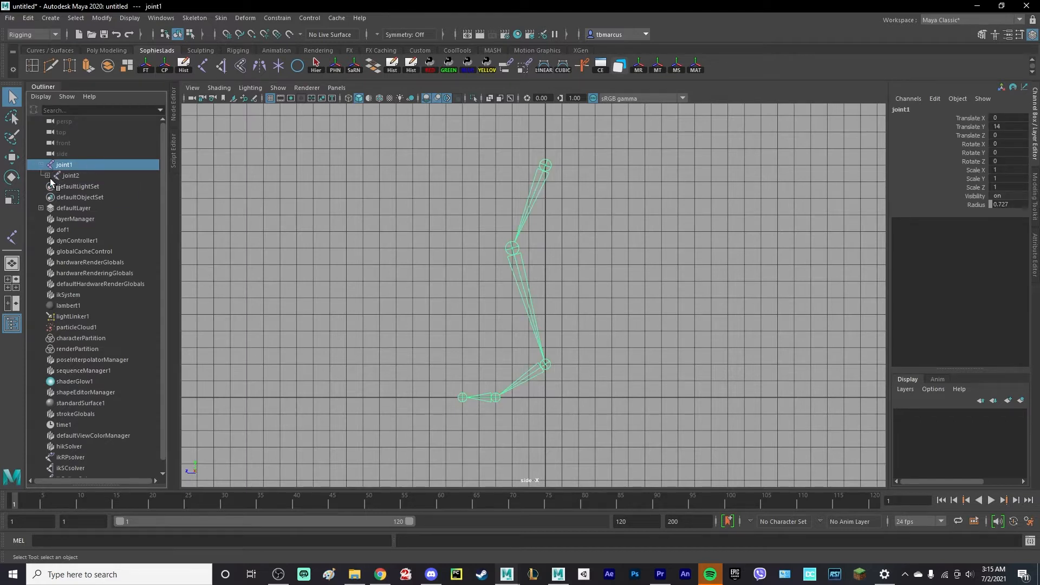
{"action": "left_click", "coordinate": [47, 175]}
{"action": "left_click", "coordinate": [54, 186]}
{"action": "left_click", "coordinate": [60, 197]}
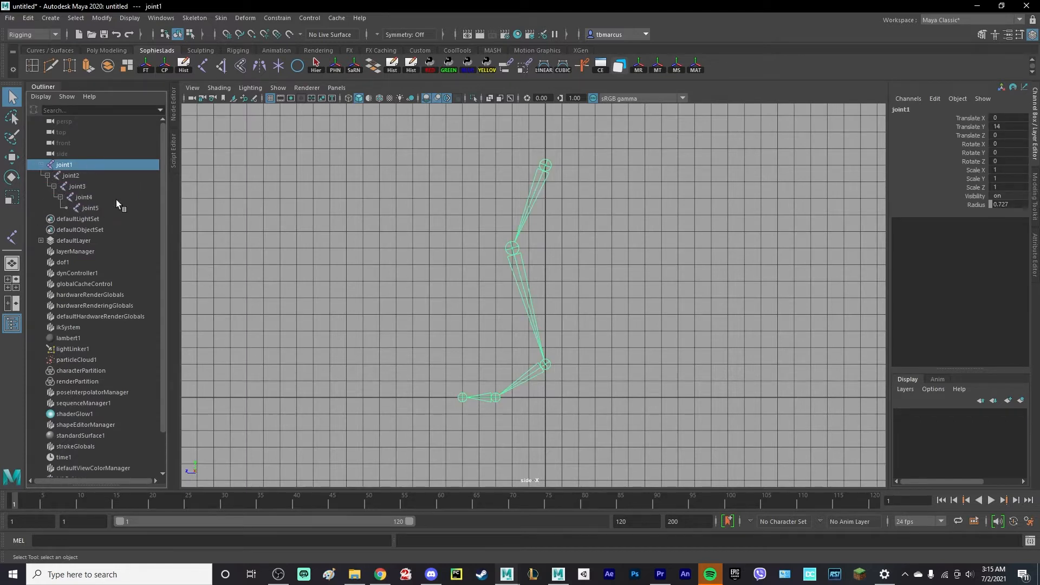
{"action": "double_click", "coordinate": [74, 167]}
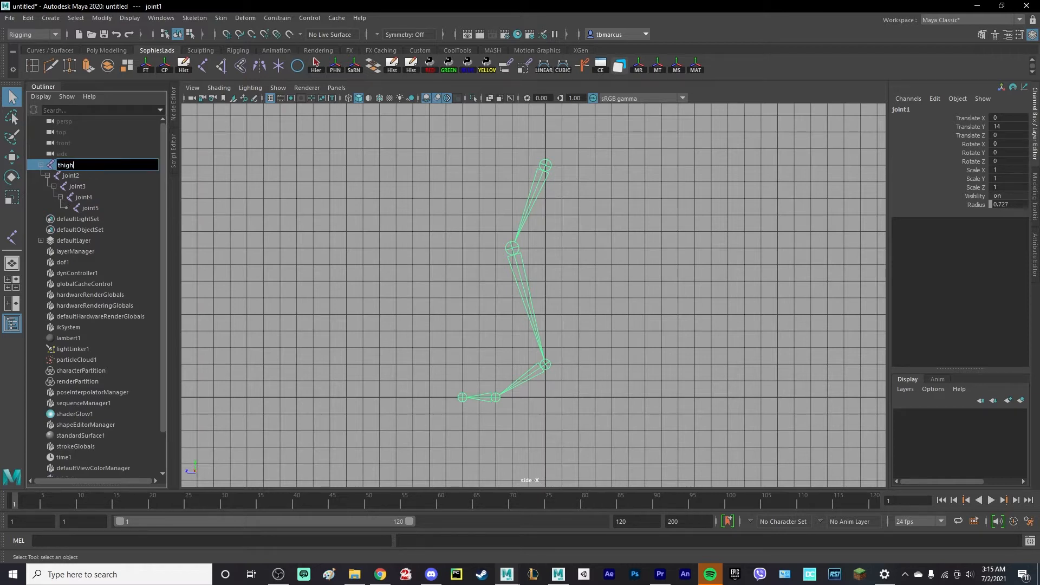
{"action": "key", "text": "Return"}
Rename the second joint in the chain as knee and the third joint as ankle.
{"action": "double_click", "coordinate": [84, 176]}
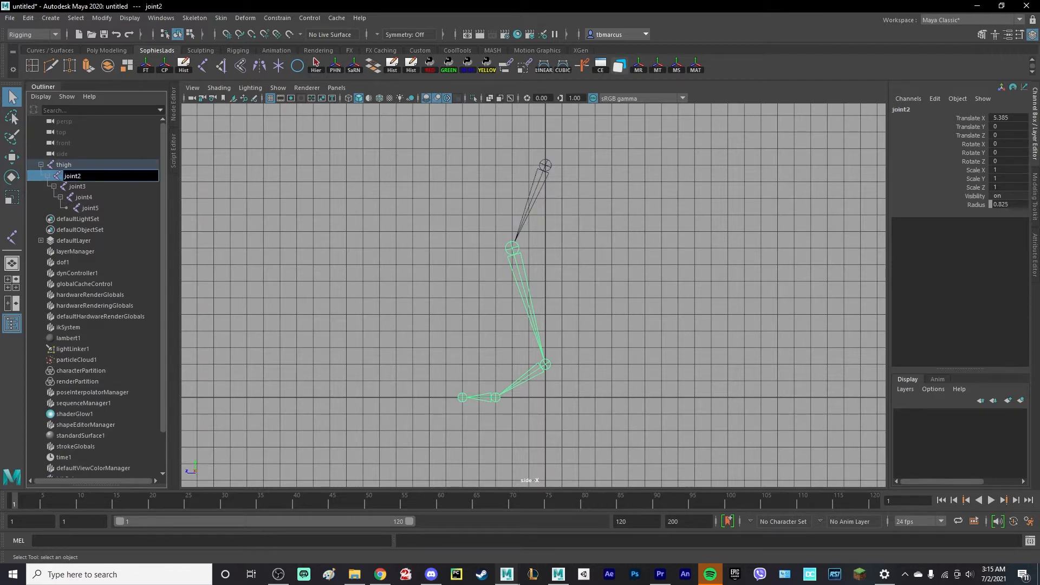
{"action": "type", "text": "knee"}
{"action": "key", "text": "Return"}
{"action": "double_click", "coordinate": [79, 186]}
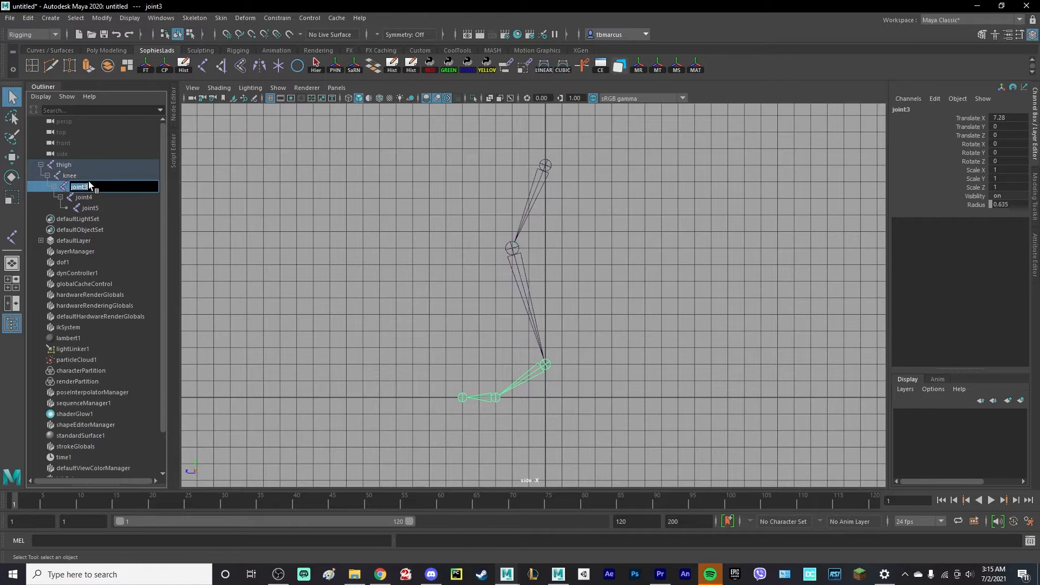
{"action": "key", "text": "Return"}
Rename the fourth joint in the chain as ball and the end joint as toe, and clear the selection.
{"action": "double_click", "coordinate": [84, 197]}
{"action": "type", "text": "a"}
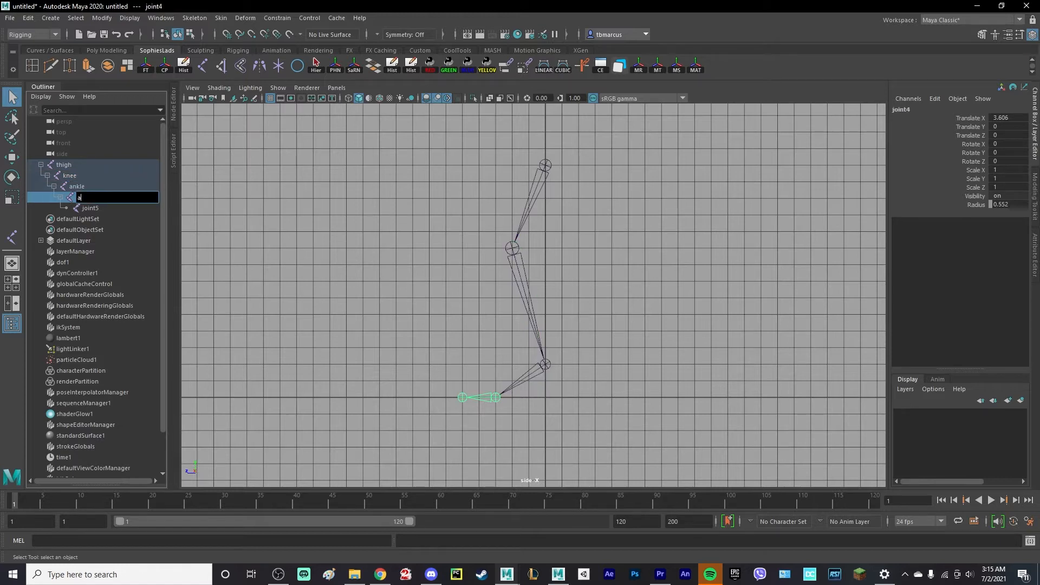
{"action": "type", "text": "all"}
{"action": "key", "text": "Return"}
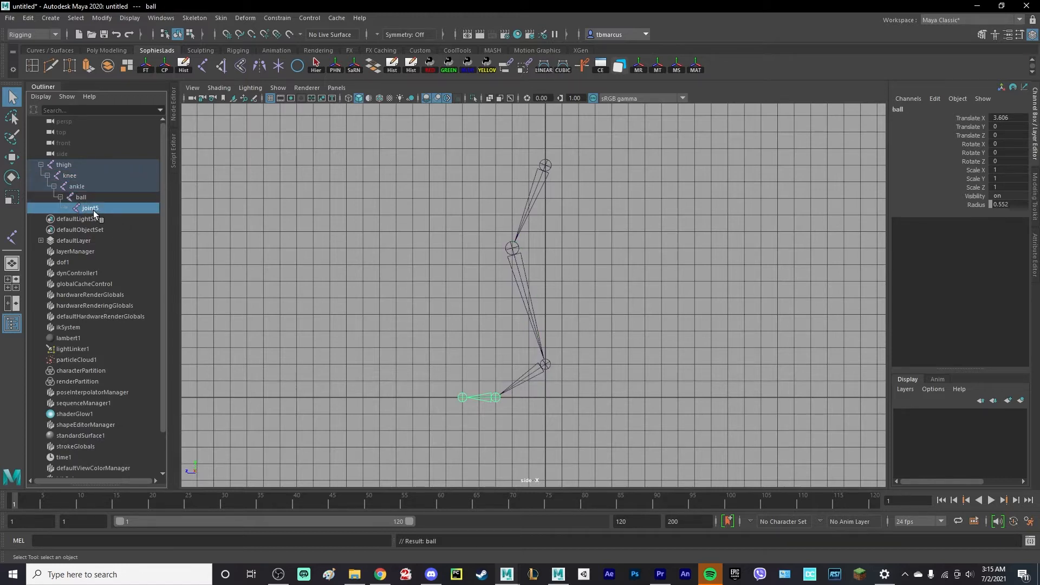
{"action": "double_click", "coordinate": [94, 210]}
{"action": "type", "text": "toe"}
{"action": "key", "text": "Return"}
{"action": "left_click", "coordinate": [537, 193]}
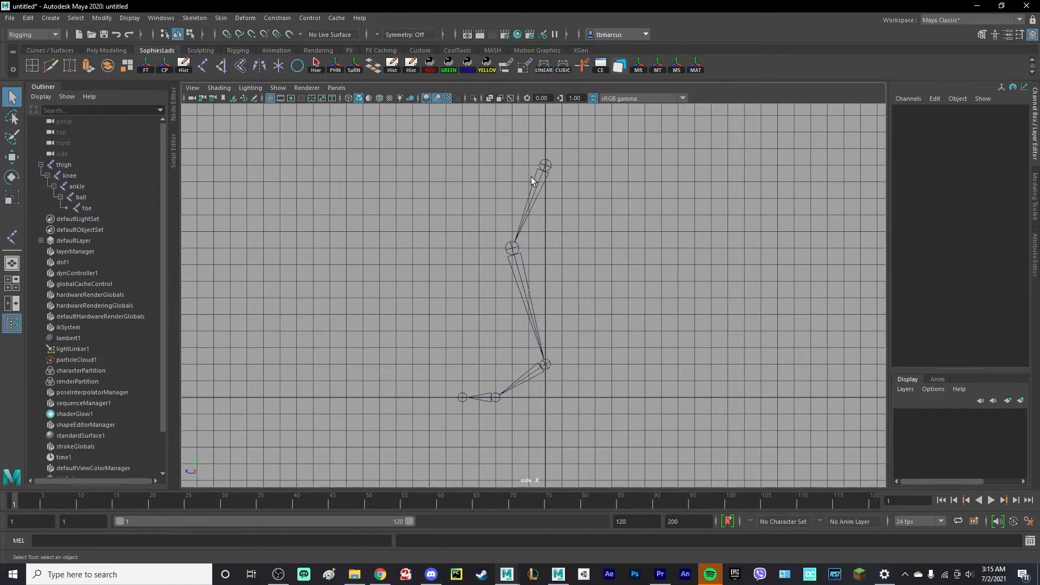
Show the perspective view enlarged and create an IK handle from the thigh joint to the ankle joint.
{"action": "key", "text": "space"}
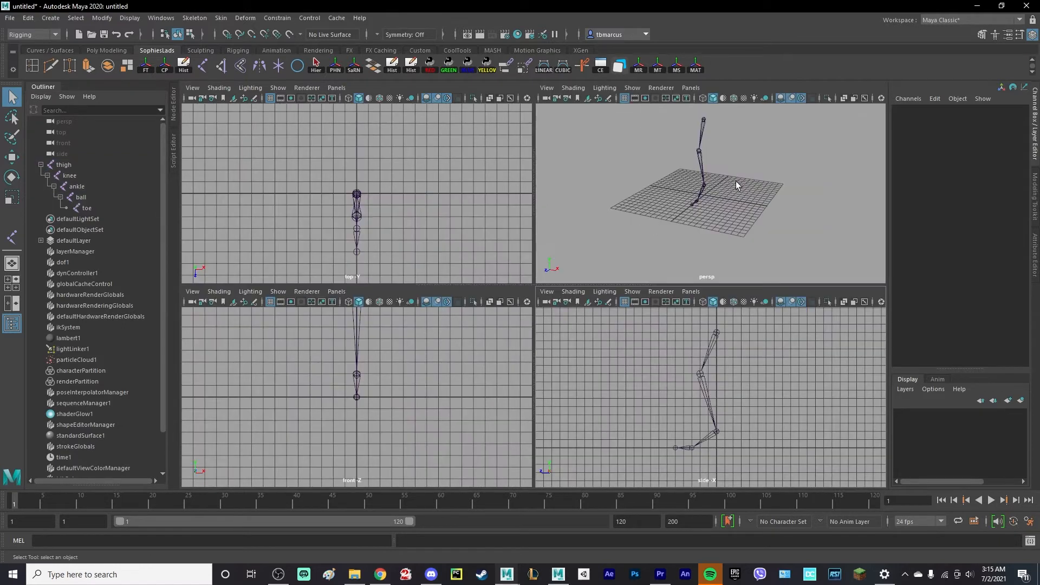
{"action": "key", "text": "space"}
{"action": "left_click_drag", "start_coordinate": [741, 193], "coordinate": [496, 255], "text": "alt"}
{"action": "left_click", "coordinate": [195, 19]}
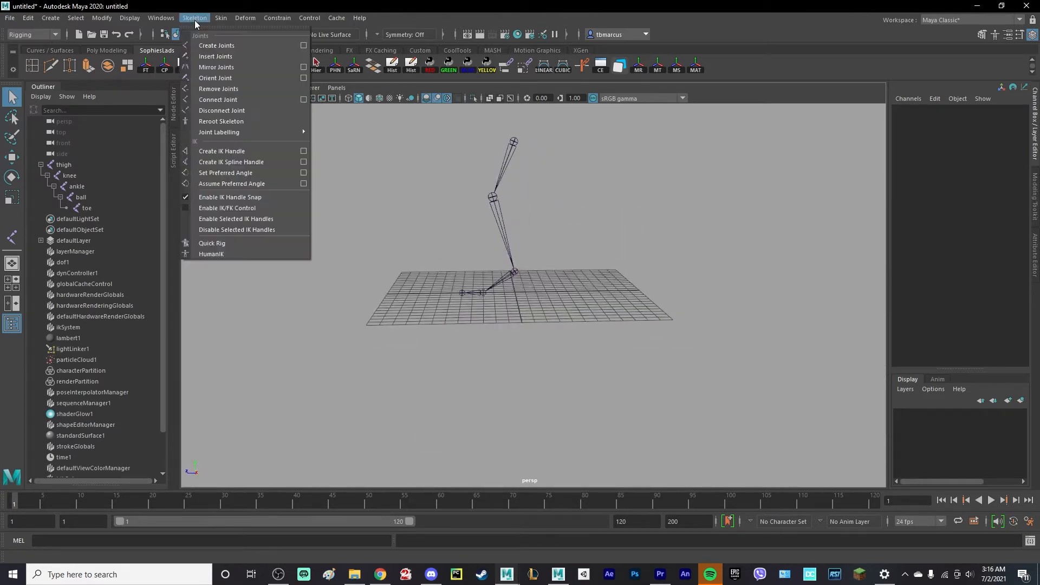
{"action": "left_click", "coordinate": [242, 155]}
{"action": "left_click", "coordinate": [515, 141]}
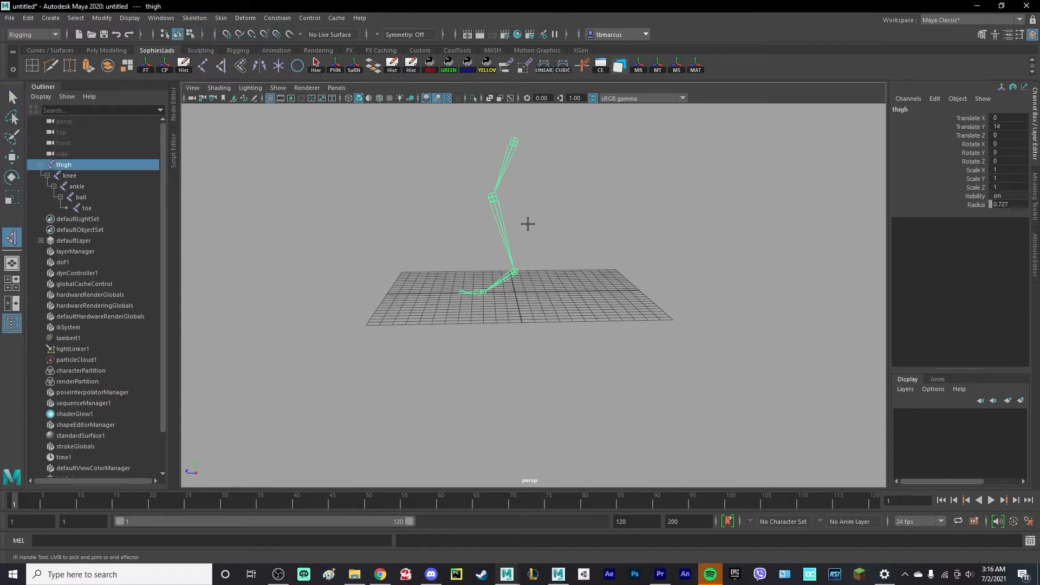
{"action": "left_click", "coordinate": [516, 273]}
{"action": "left_click_drag", "start_coordinate": [554, 281], "coordinate": [576, 290], "text": "alt"}
Test the leg's bend by raising the ankle IK handle to about Y 7.9, Z 0.4, and undo the move.
{"action": "key", "text": "w"}
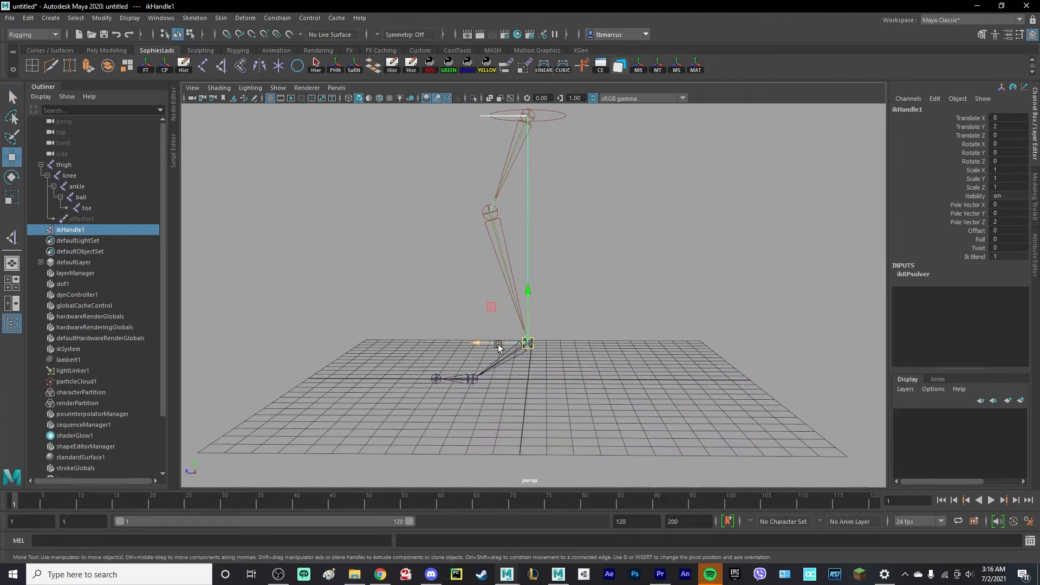
{"action": "left_click_drag", "start_coordinate": [491, 308], "coordinate": [482, 200]}
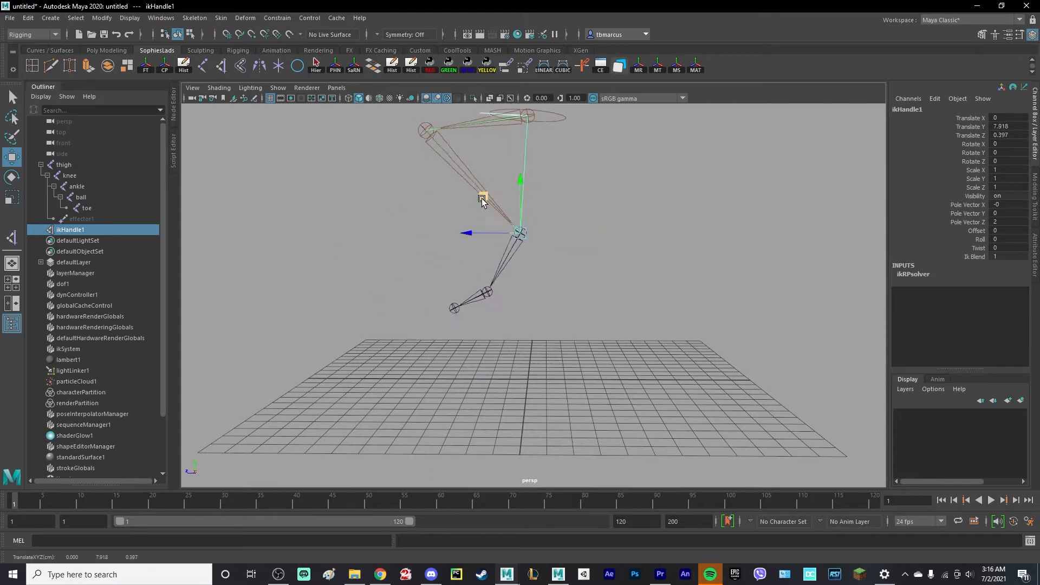
{"action": "key", "text": "ctrl+z"}
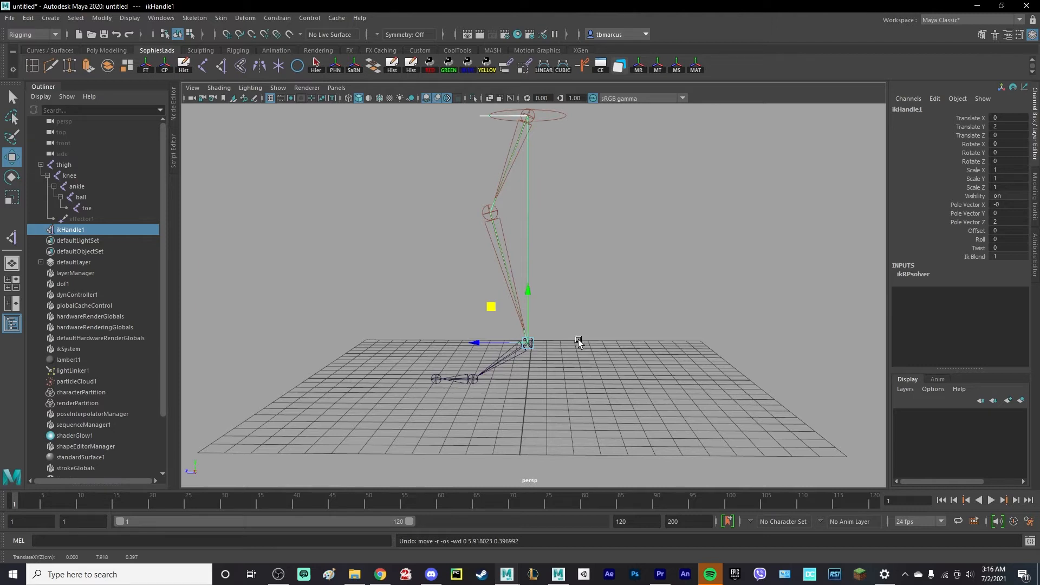
{"action": "left_click_drag", "start_coordinate": [554, 379], "coordinate": [594, 401], "text": "alt"}
{"action": "left_click", "coordinate": [590, 385]}
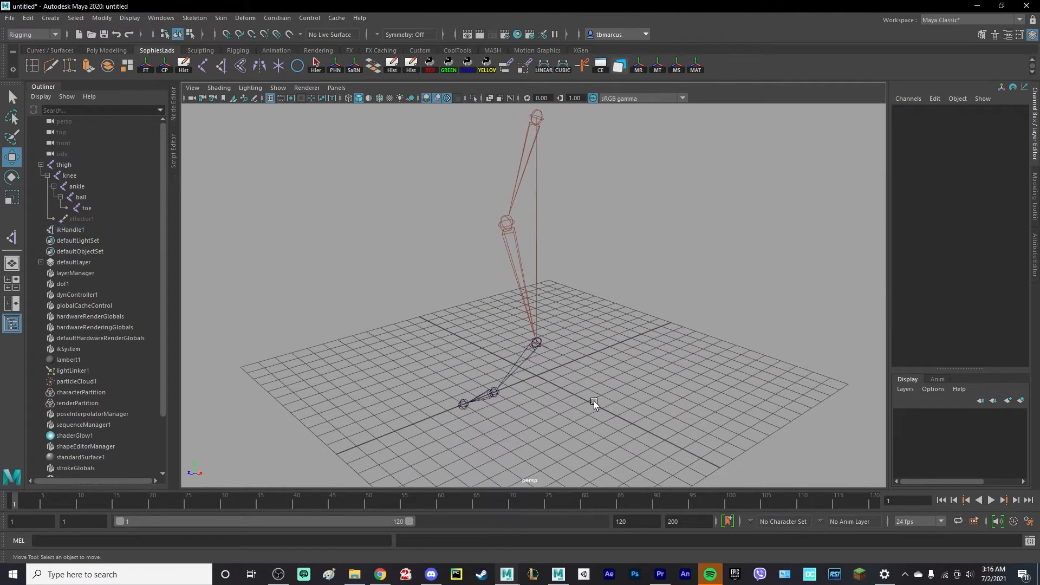
{"action": "middle_click_drag", "start_coordinate": [594, 401], "coordinate": [596, 371], "text": "alt"}
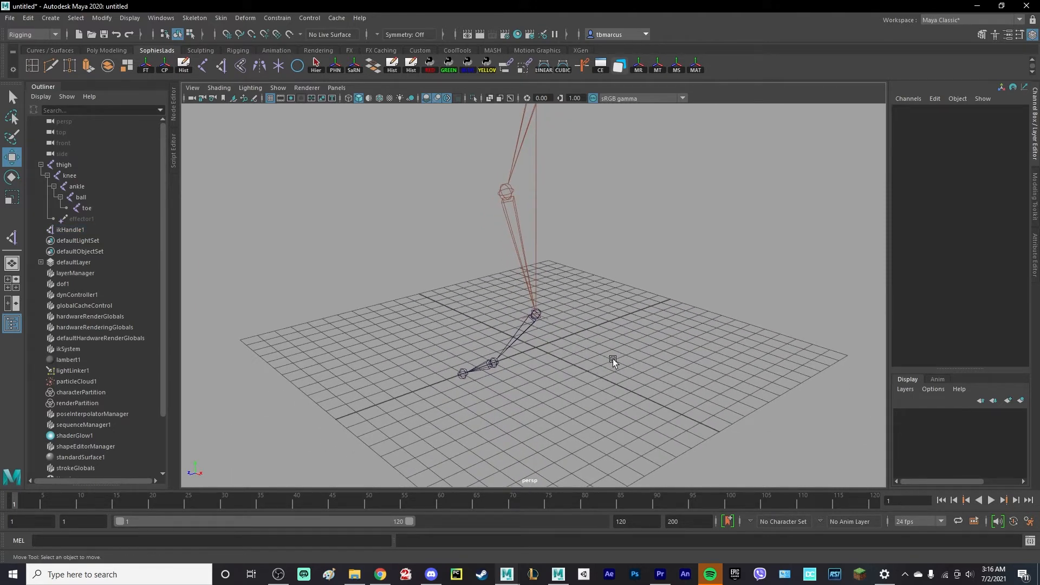
Switch to the Falling Man Rig scene and select the left clavicle control on the character's chest.
{"action": "left_click", "coordinate": [559, 574]}
{"action": "scroll", "coordinate": [577, 337], "scroll_direction": "down", "scroll_amount": 3}
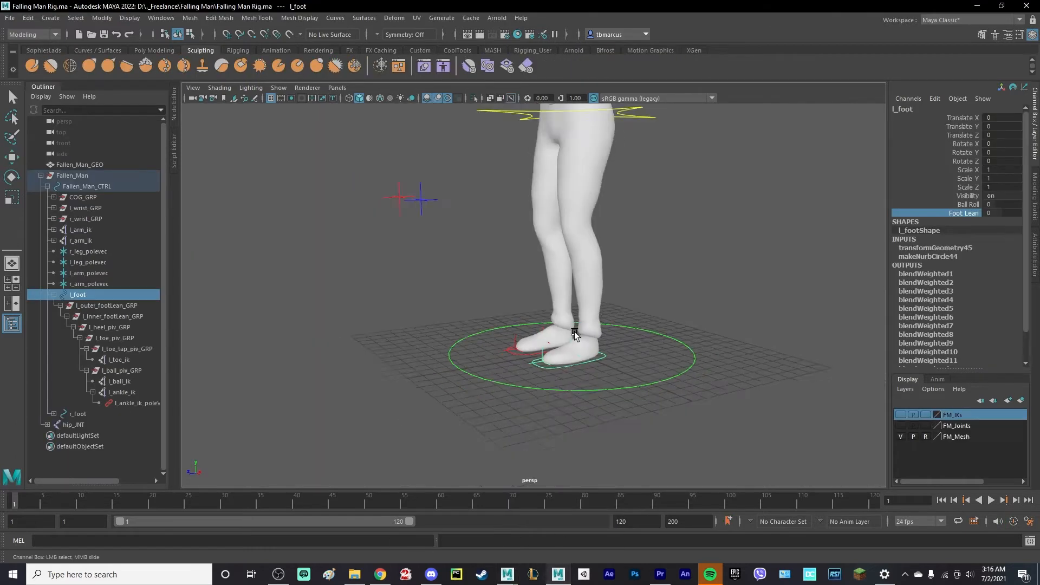
{"action": "left_click_drag", "start_coordinate": [604, 376], "coordinate": [566, 359], "text": "alt"}
{"action": "scroll", "coordinate": [571, 288], "scroll_direction": "up", "scroll_amount": 5}
{"action": "left_click", "coordinate": [560, 177]}
{"action": "key", "text": "w"}
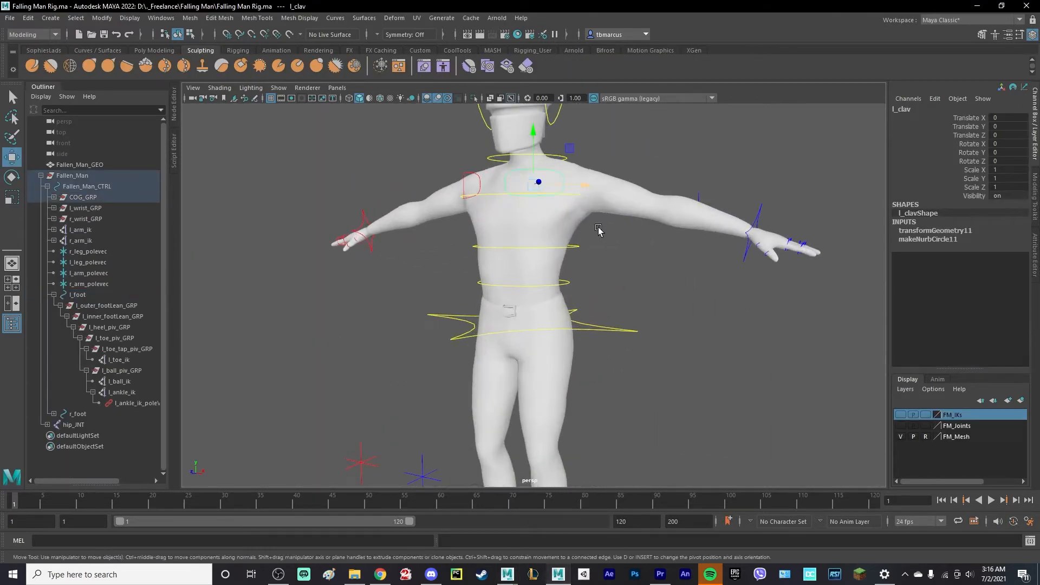
Select the COG control around the hips, try moving the body with it, and undo the move.
{"action": "left_click_drag", "start_coordinate": [600, 223], "coordinate": [605, 270], "text": "alt"}
{"action": "middle_click_drag", "start_coordinate": [618, 333], "coordinate": [626, 279], "text": "alt"}
{"action": "left_click", "coordinate": [626, 278]}
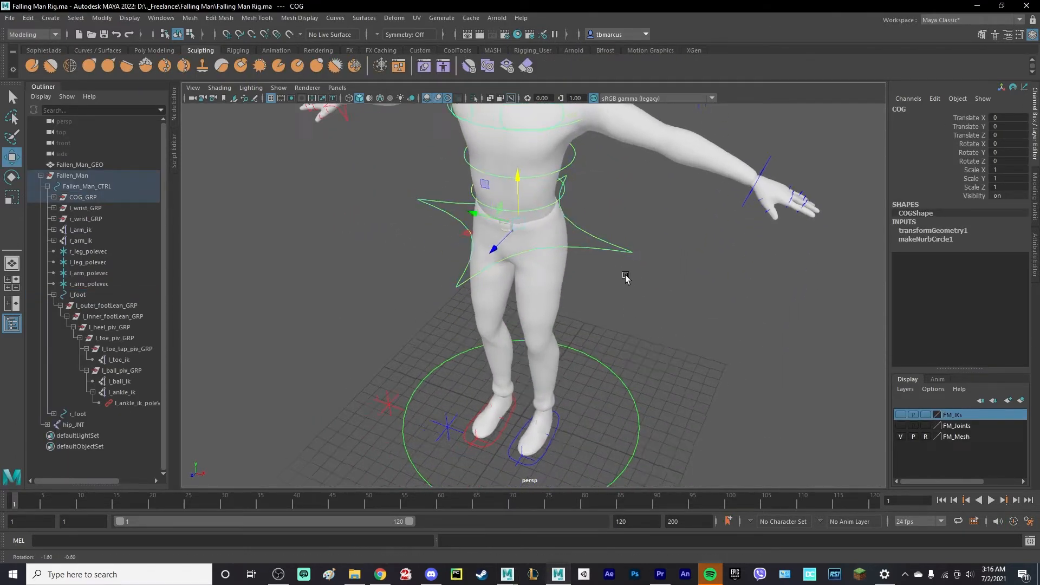
{"action": "left_click_drag", "start_coordinate": [626, 277], "coordinate": [578, 231], "text": "alt"}
{"action": "left_click_drag", "start_coordinate": [493, 231], "coordinate": [455, 239]}
{"action": "key", "text": "ctrl+z"}
Examine the COG control's translate, rotate and scale channels with the whole character in view, and clear the selection.
{"action": "left_click_drag", "start_coordinate": [1005, 118], "coordinate": [1011, 187]}
{"action": "key", "text": "a"}
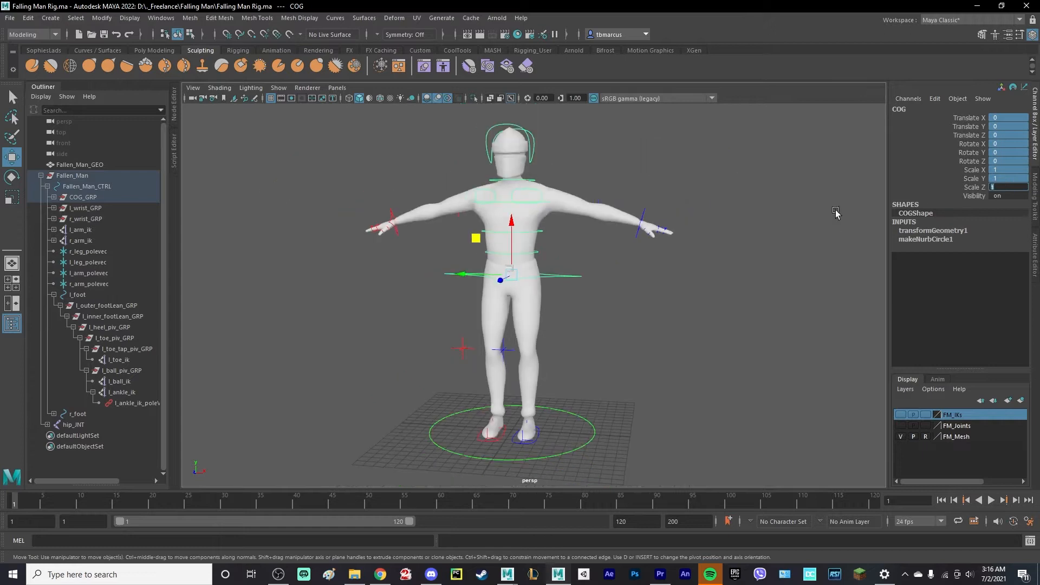
{"action": "left_click", "coordinate": [712, 343]}
Select the COG and spine controls together and rotate them to bend the torso by about -16.5 in Rotate Z.
{"action": "left_click_drag", "start_coordinate": [529, 301], "coordinate": [566, 290], "text": "alt"}
{"action": "left_click", "coordinate": [561, 278]}
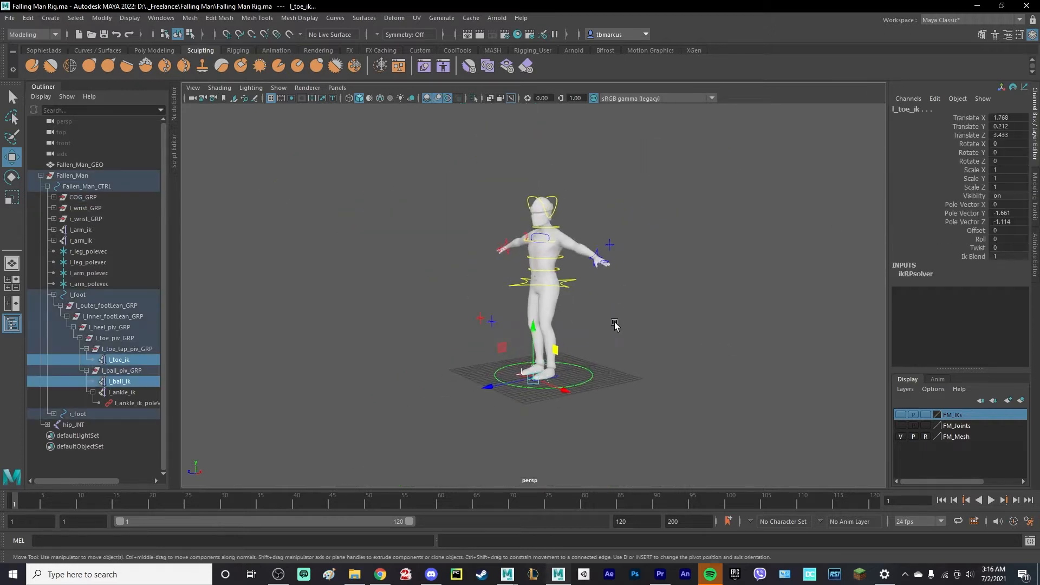
{"action": "left_click", "coordinate": [568, 287]}
{"action": "key", "text": "q"}
{"action": "left_click", "coordinate": [558, 269], "text": "shift"}
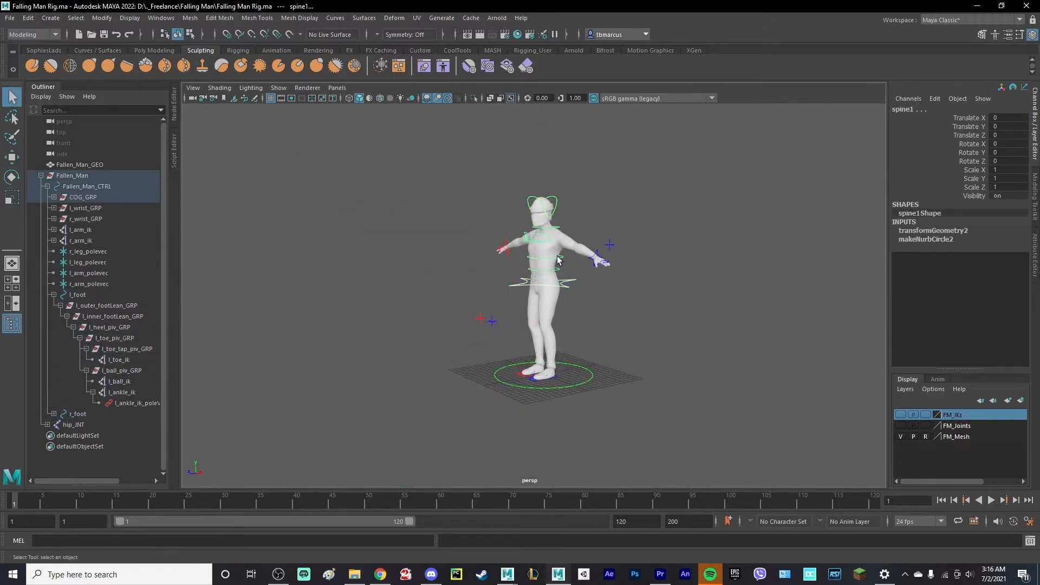
{"action": "key", "text": "e"}
{"action": "mouse_move", "coordinate": [558, 260]}
{"action": "left_mouse_down"}
{"action": "mouse_move", "coordinate": [585, 275]}
{"action": "mouse_move", "coordinate": [573, 261]}
{"action": "left_mouse_up"}
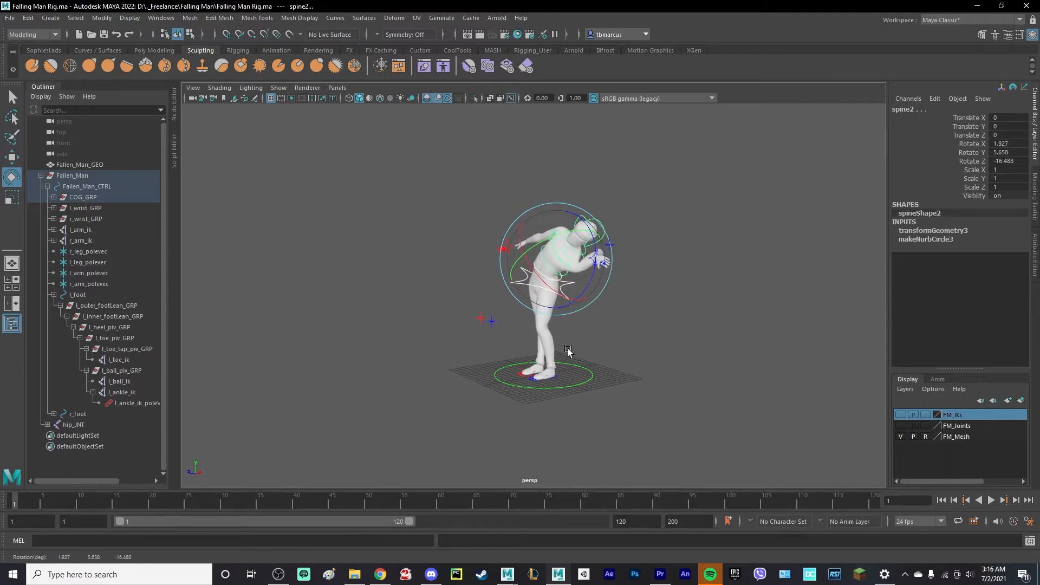
Move the left foot control up and forward to about Y 9.4, Z 7.6 to lift the leg.
{"action": "left_click", "coordinate": [555, 376]}
{"action": "key", "text": "w"}
{"action": "left_click_drag", "start_coordinate": [521, 336], "coordinate": [482, 285]}
{"action": "left_click_drag", "start_coordinate": [625, 359], "coordinate": [620, 352], "text": "alt"}
{"action": "scroll", "coordinate": [620, 352], "scroll_direction": "up", "scroll_amount": 5}
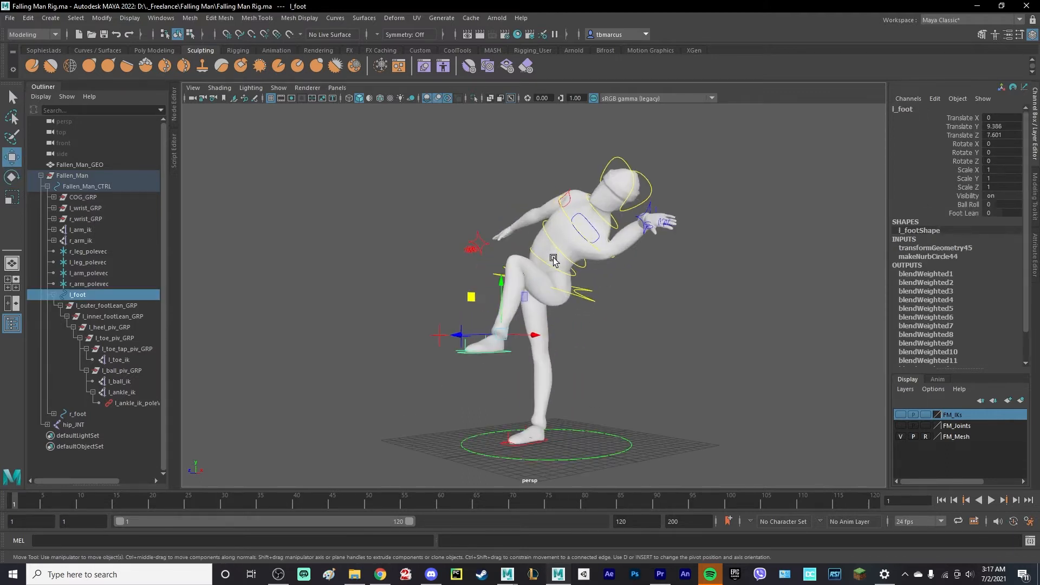
Zero the translate and rotate channels of the COG, spine and left foot controls together, and clear the selection.
{"action": "left_click", "coordinate": [580, 296]}
{"action": "key", "text": "q"}
{"action": "left_click", "coordinate": [577, 274]}
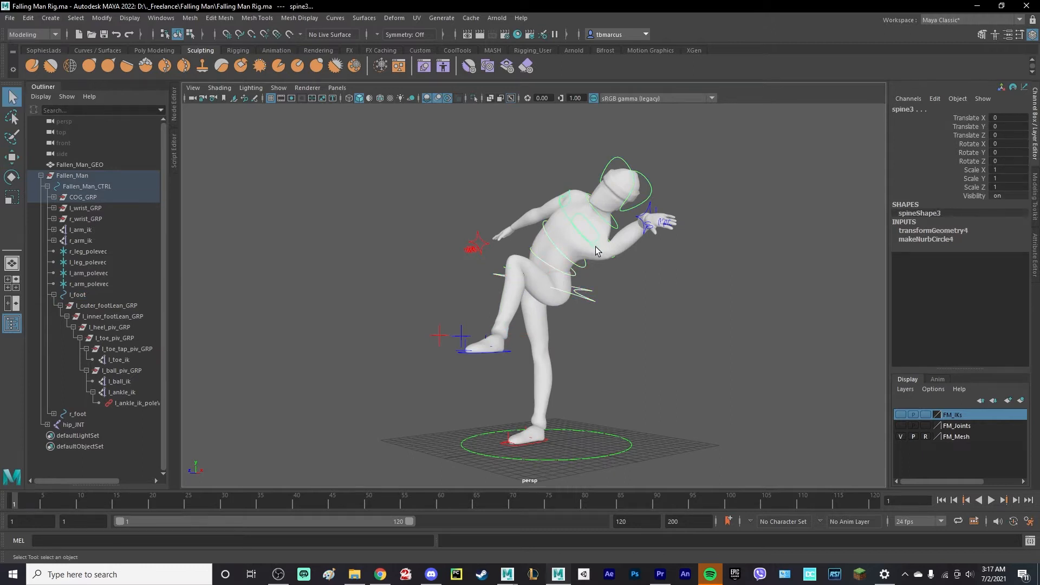
{"action": "left_click", "coordinate": [504, 352]}
{"action": "left_click_drag", "start_coordinate": [1001, 117], "coordinate": [997, 161]}
{"action": "key", "text": "Return"}
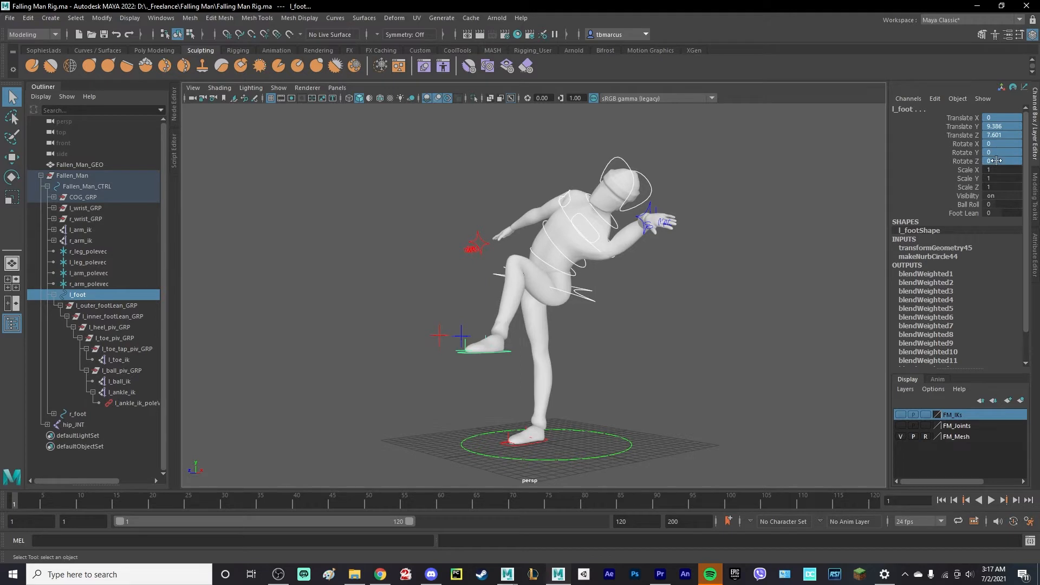
{"action": "left_click_drag", "start_coordinate": [705, 304], "coordinate": [779, 307], "text": "alt"}
{"action": "left_click", "coordinate": [734, 304]}
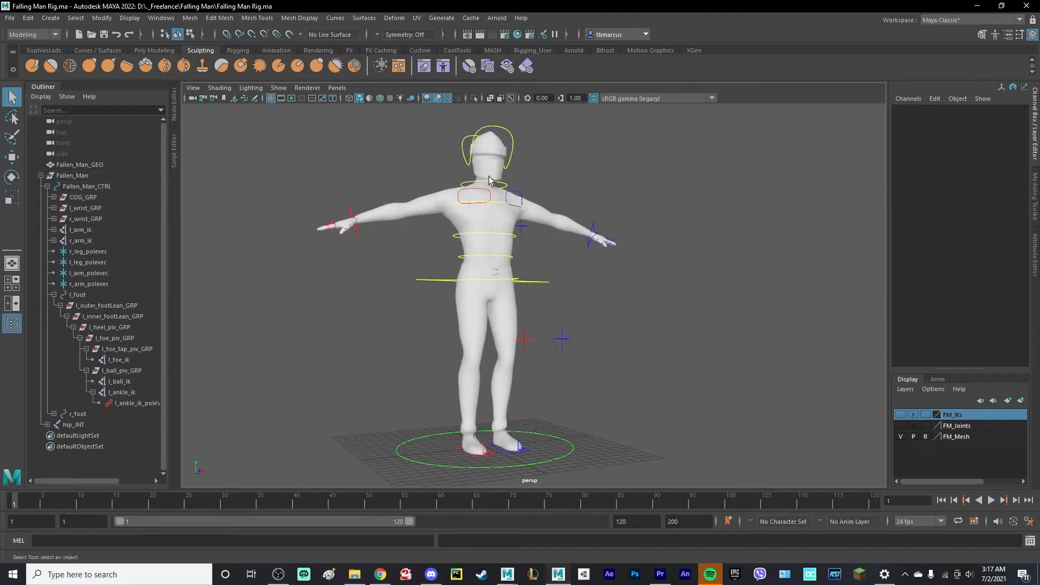
Switch back to the untitled leg scene and compare the transform channels of the ankle, thigh and knee joints and the IK handle.
{"action": "left_click_drag", "start_coordinate": [491, 210], "coordinate": [591, 327], "text": "alt"}
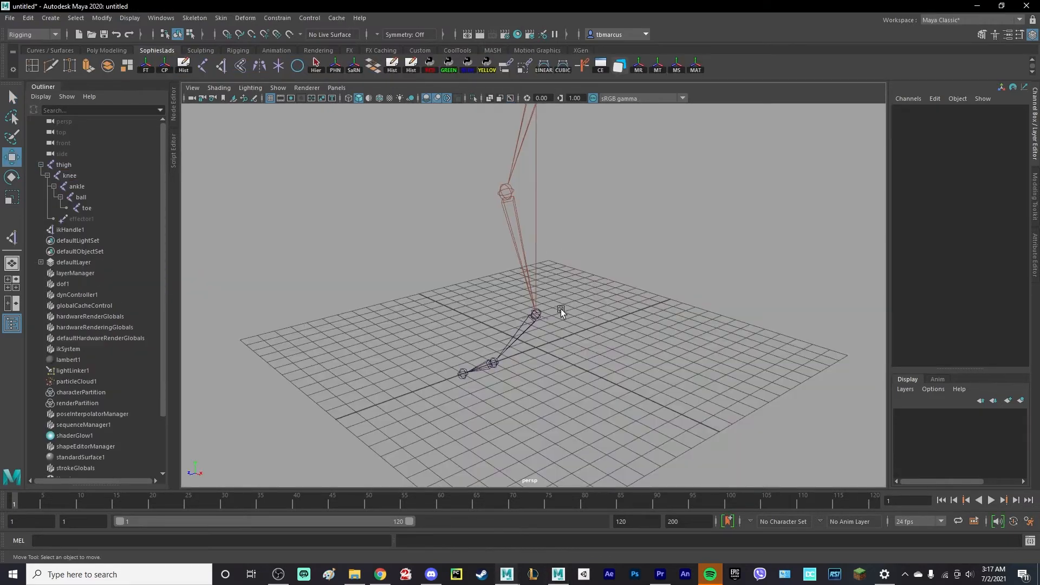
{"action": "left_click_drag", "start_coordinate": [560, 309], "coordinate": [530, 330], "text": "alt"}
{"action": "left_click", "coordinate": [533, 316]}
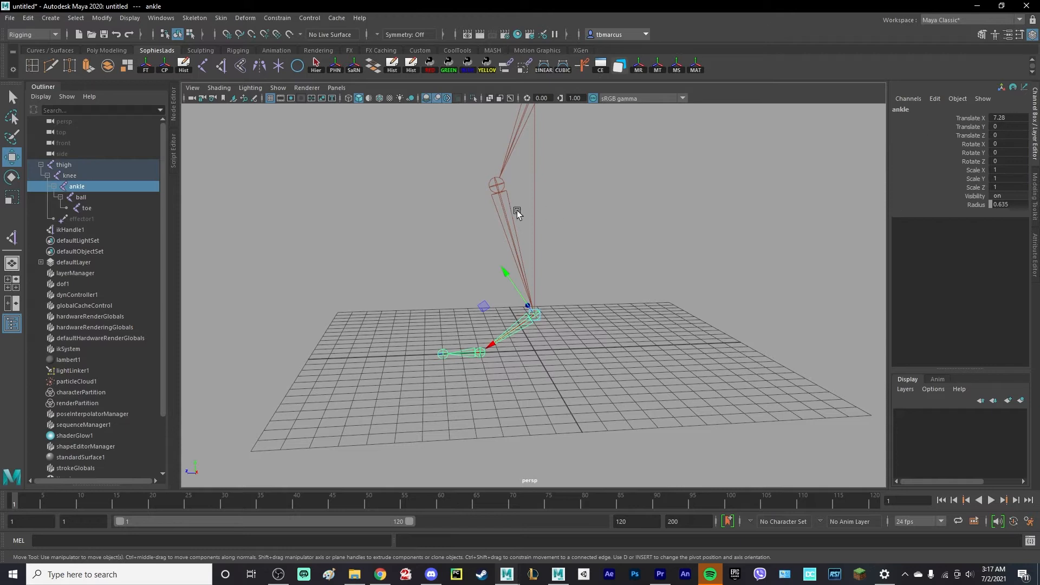
{"action": "left_click", "coordinate": [492, 191]}
{"action": "left_click_drag", "start_coordinate": [494, 193], "coordinate": [533, 195], "text": "alt"}
{"action": "left_click", "coordinate": [533, 185]}
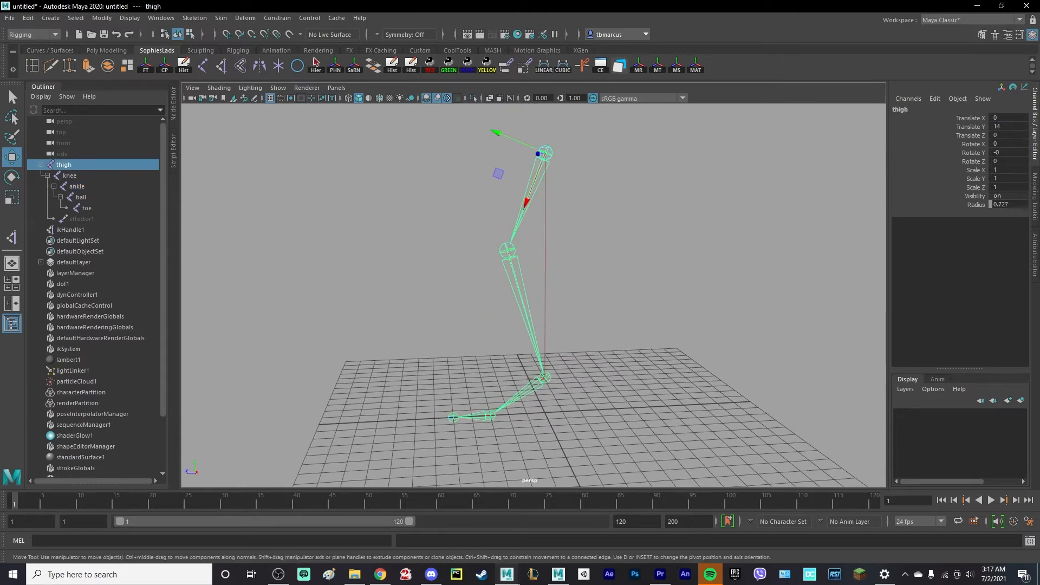
{"action": "left_click", "coordinate": [1002, 127]}
{"action": "left_click", "coordinate": [516, 253]}
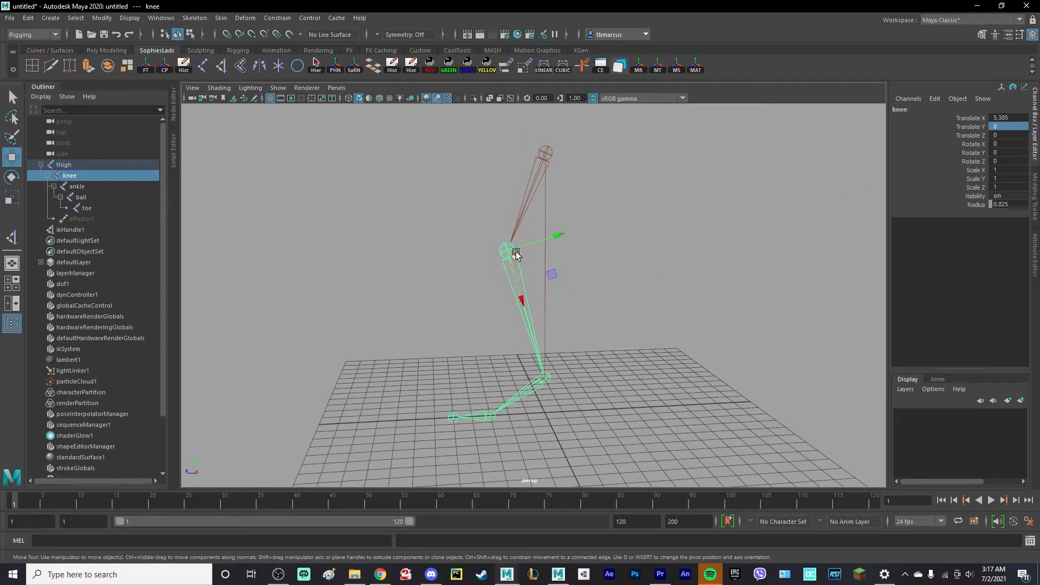
{"action": "left_click", "coordinate": [1003, 116]}
{"action": "left_click", "coordinate": [569, 335]}
{"action": "left_click_drag", "start_coordinate": [571, 338], "coordinate": [607, 347], "text": "alt"}
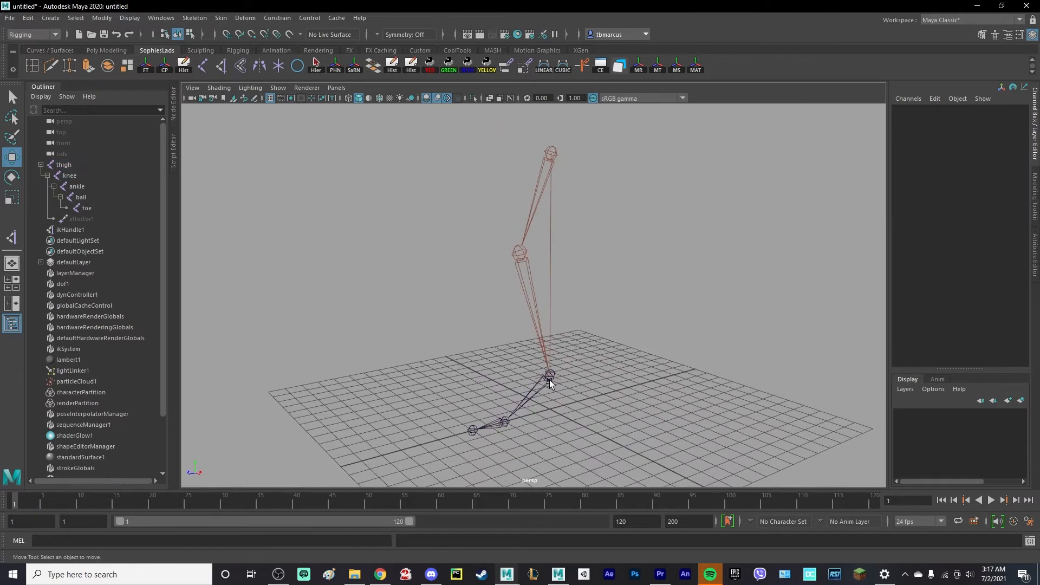
{"action": "left_click", "coordinate": [558, 378]}
{"action": "left_click_drag", "start_coordinate": [669, 297], "coordinate": [877, 293], "text": "alt"}
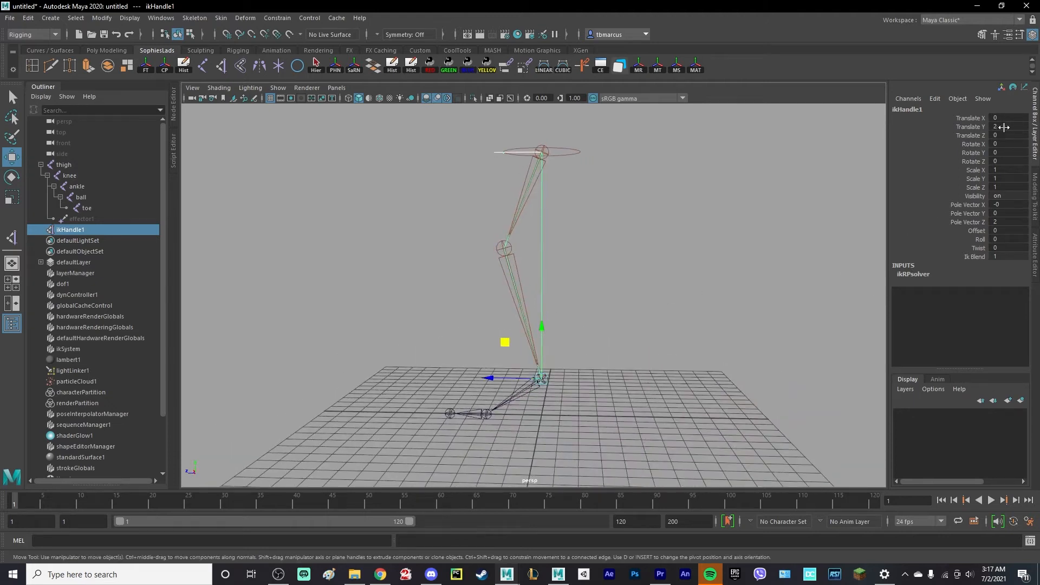
Create a NURBS circle at the origin beneath the leg as the foot control curve.
{"action": "left_click_drag", "start_coordinate": [547, 294], "coordinate": [609, 317], "text": "alt"}
{"action": "middle_click_drag", "start_coordinate": [578, 374], "coordinate": [577, 307], "text": "alt"}
{"action": "scroll", "coordinate": [566, 331], "scroll_direction": "up", "scroll_amount": 3}
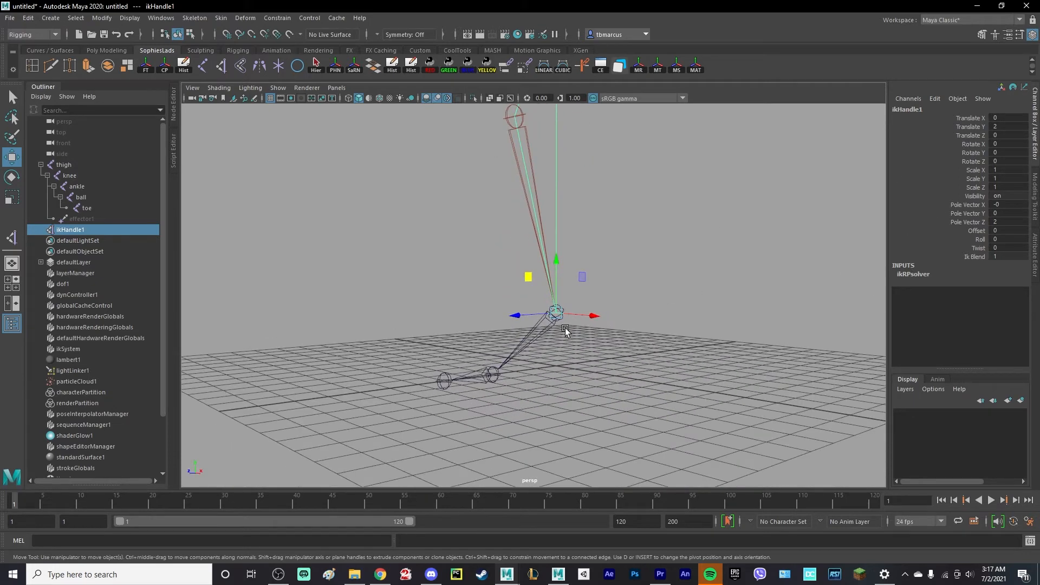
{"action": "left_click", "coordinate": [52, 19]}
{"action": "mouse_move", "coordinate": [79, 46]}
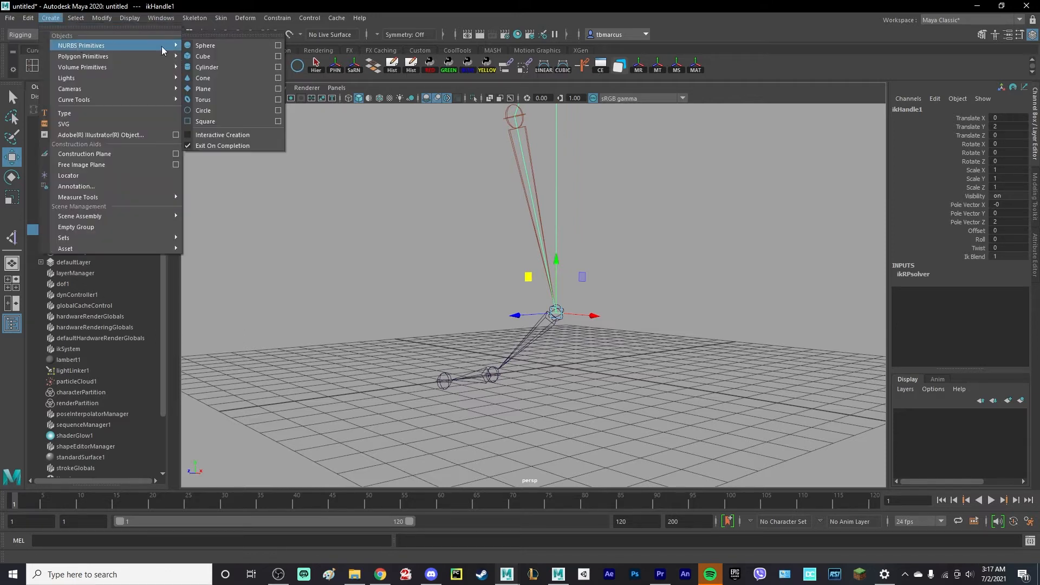
{"action": "left_click", "coordinate": [203, 110]}
{"action": "left_click_drag", "start_coordinate": [541, 216], "coordinate": [645, 250], "text": "alt"}
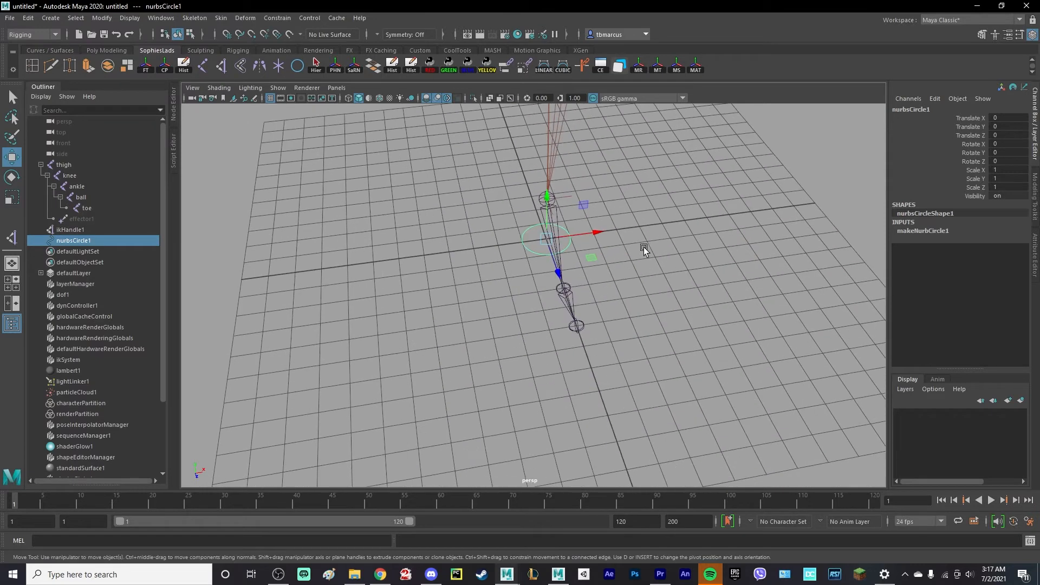
Rename the new NURBS circle as foot_CTRL.
{"action": "double_click", "coordinate": [73, 243]}
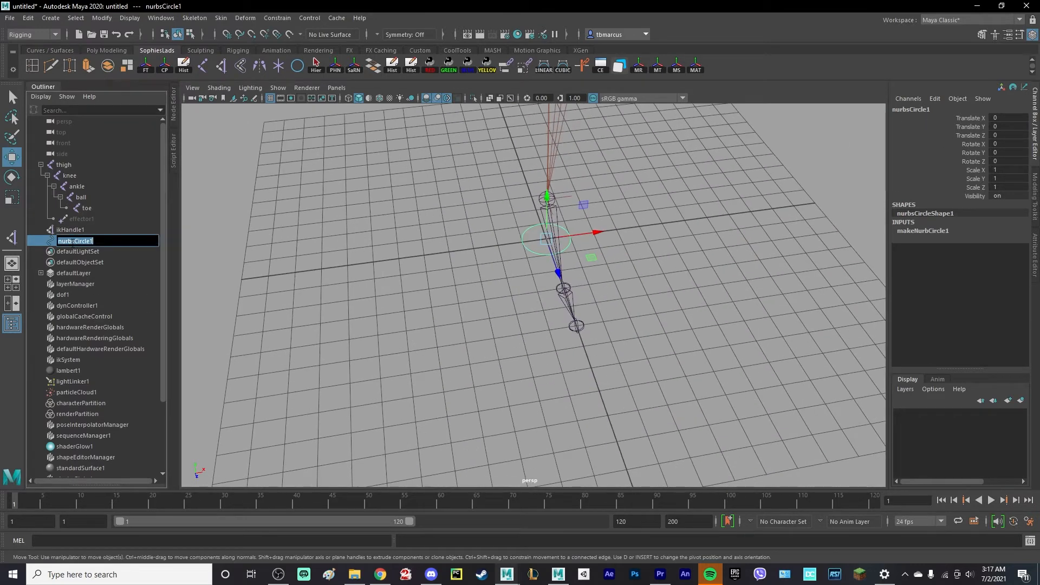
{"action": "type", "text": "foot_CTRL"}
{"action": "key", "text": "Return"}
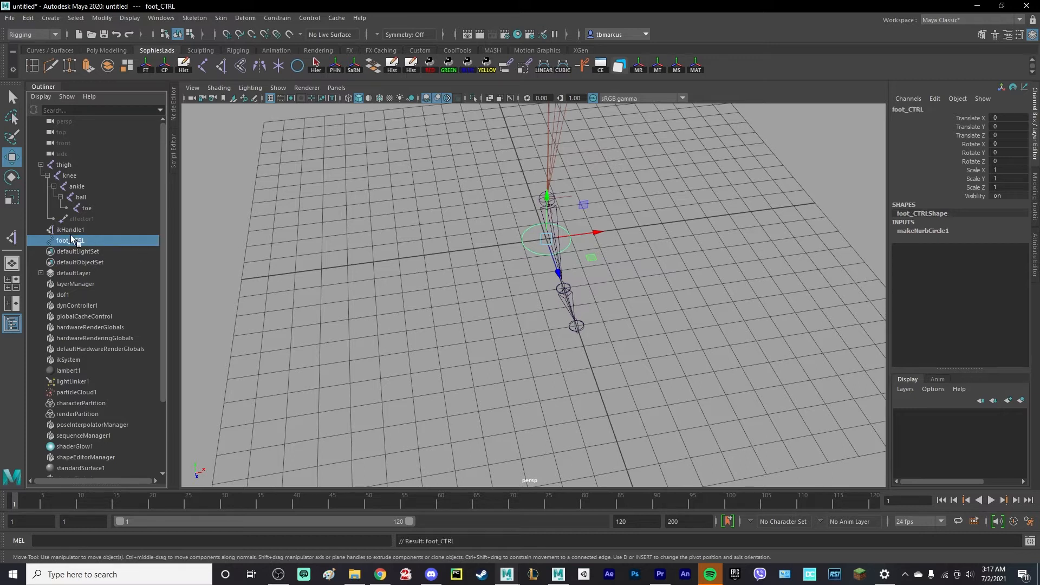
Rename the leg's IK handle as ankle_ik.
{"action": "left_click_drag", "start_coordinate": [576, 250], "coordinate": [375, 238], "text": "alt"}
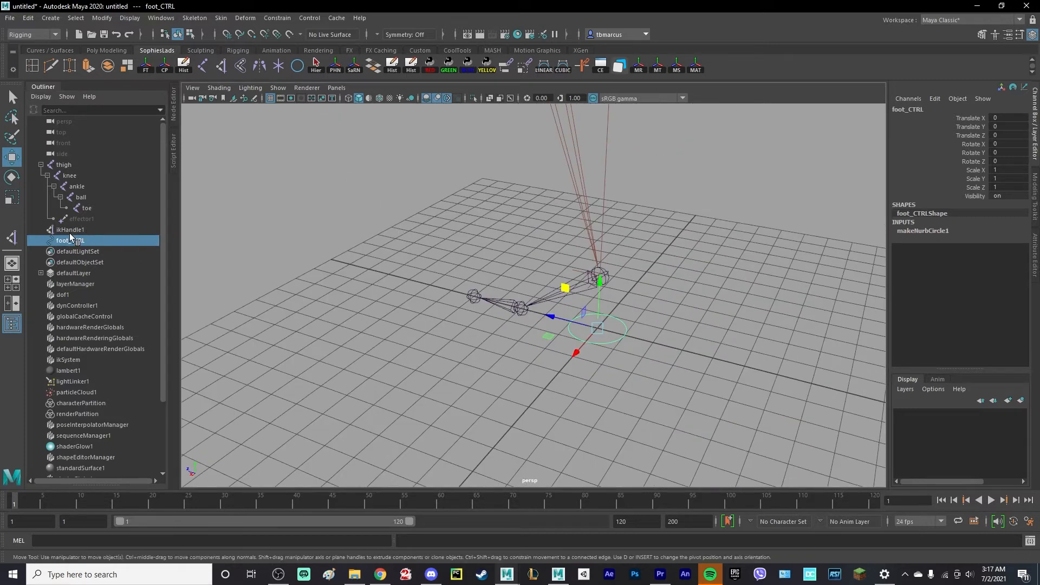
{"action": "left_click", "coordinate": [71, 230]}
{"action": "double_click", "coordinate": [72, 230]}
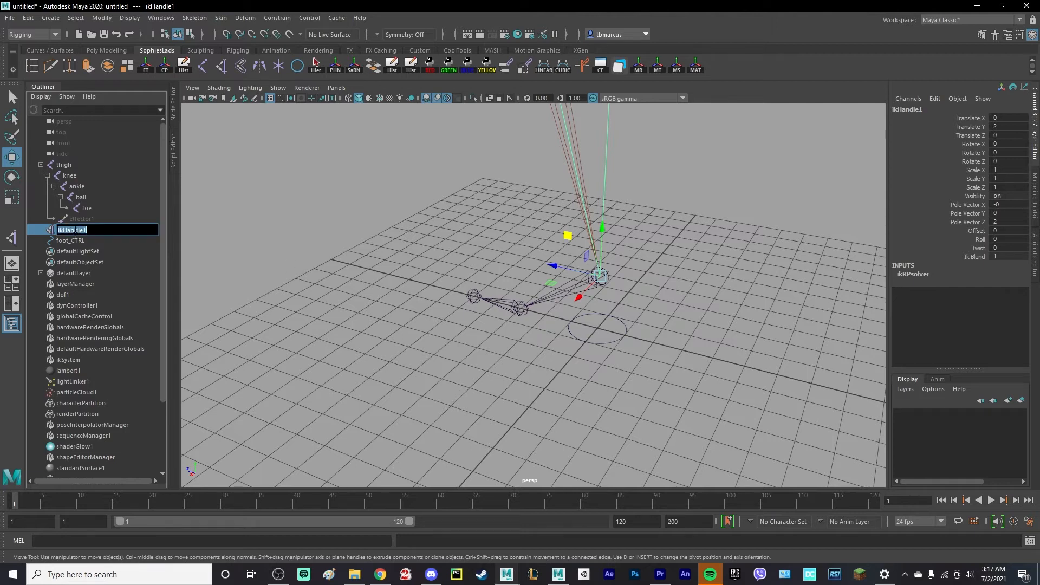
{"action": "type", "text": "ankle_ik"}
{"action": "key", "text": "Return"}
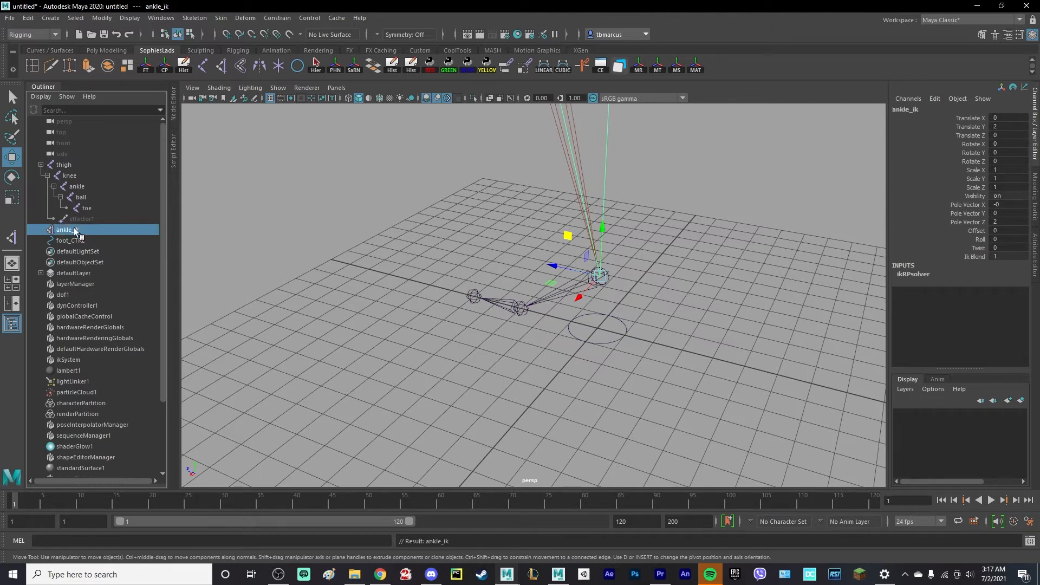
Reshape the foot_CTRL curve into a foot outline by stretching its front control vertices past the toe joint and scaling them.
{"action": "left_click", "coordinate": [625, 293]}
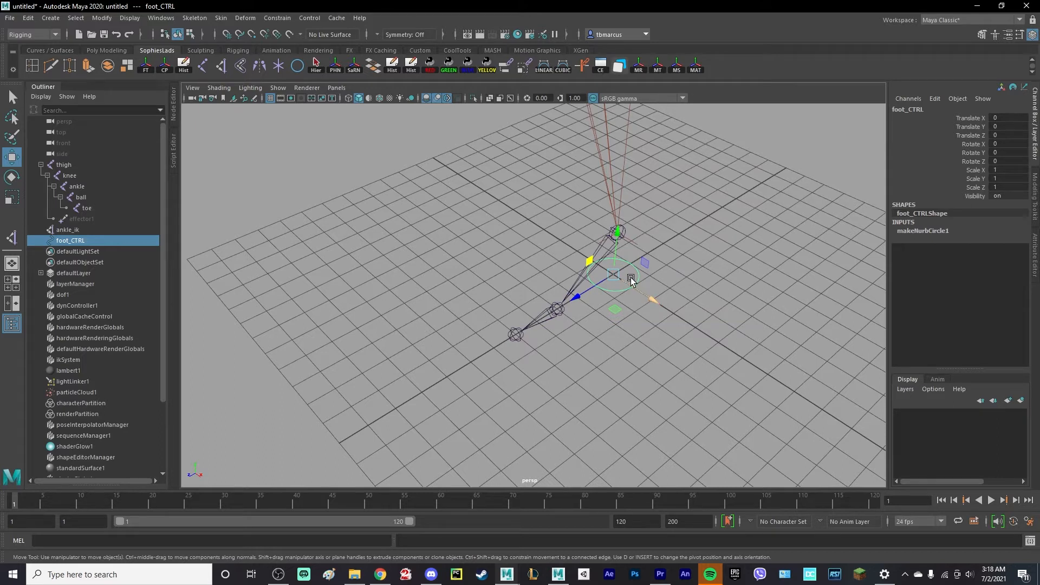
{"action": "key", "text": "F8"}
{"action": "left_click_drag", "start_coordinate": [632, 281], "coordinate": [576, 352], "text": "alt"}
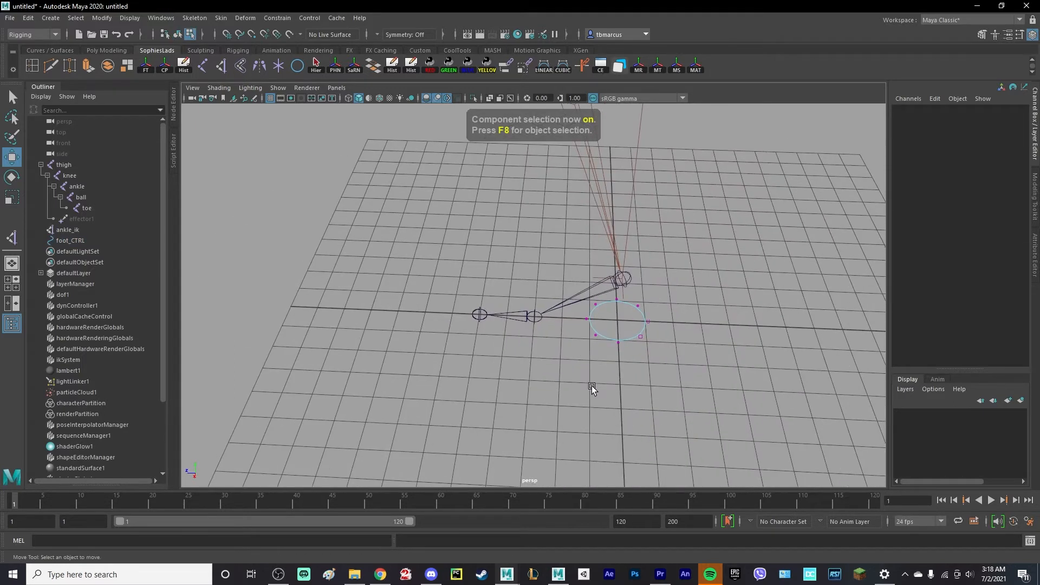
{"action": "left_click_drag", "start_coordinate": [547, 266], "coordinate": [600, 355]}
{"action": "left_click_drag", "start_coordinate": [655, 396], "coordinate": [611, 372], "text": "alt"}
{"action": "left_click_drag", "start_coordinate": [553, 320], "coordinate": [659, 372]}
{"action": "key", "text": "r"}
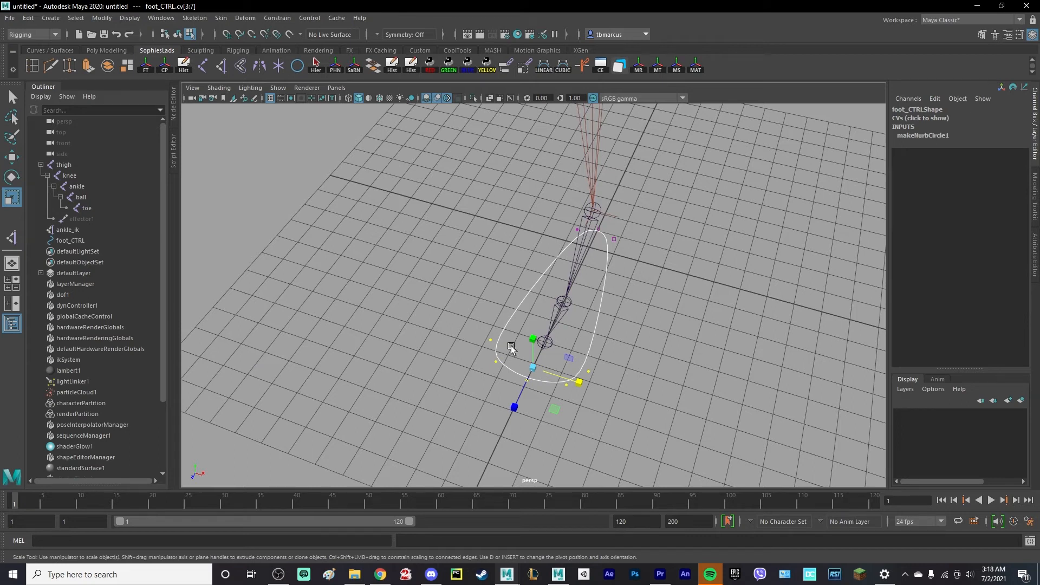
{"action": "key", "text": "F8"}
Try moving the reshaped foot_CTRL curve, undo the move, and clear the selection.
{"action": "mouse_move", "coordinate": [609, 293]}
{"action": "left_mouse_down", "text": "alt"}
{"action": "mouse_move", "coordinate": [619, 362]}
{"action": "mouse_move", "coordinate": [601, 311]}
{"action": "left_mouse_up", "text": "alt"}
{"action": "key", "text": "w"}
{"action": "left_click_drag", "start_coordinate": [587, 269], "coordinate": [613, 234]}
{"action": "key", "text": "ctrl+z"}
{"action": "left_click_drag", "start_coordinate": [1011, 111], "coordinate": [999, 118]}
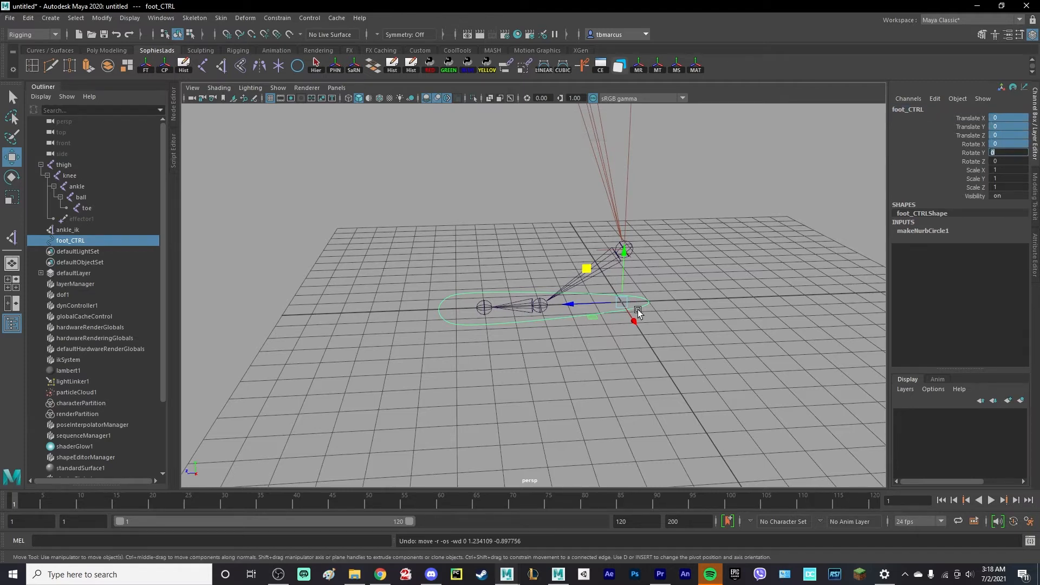
{"action": "left_click_drag", "start_coordinate": [467, 349], "coordinate": [547, 373], "text": "alt"}
{"action": "left_click", "coordinate": [596, 312]}
{"action": "left_click_drag", "start_coordinate": [597, 311], "coordinate": [657, 270], "text": "alt"}
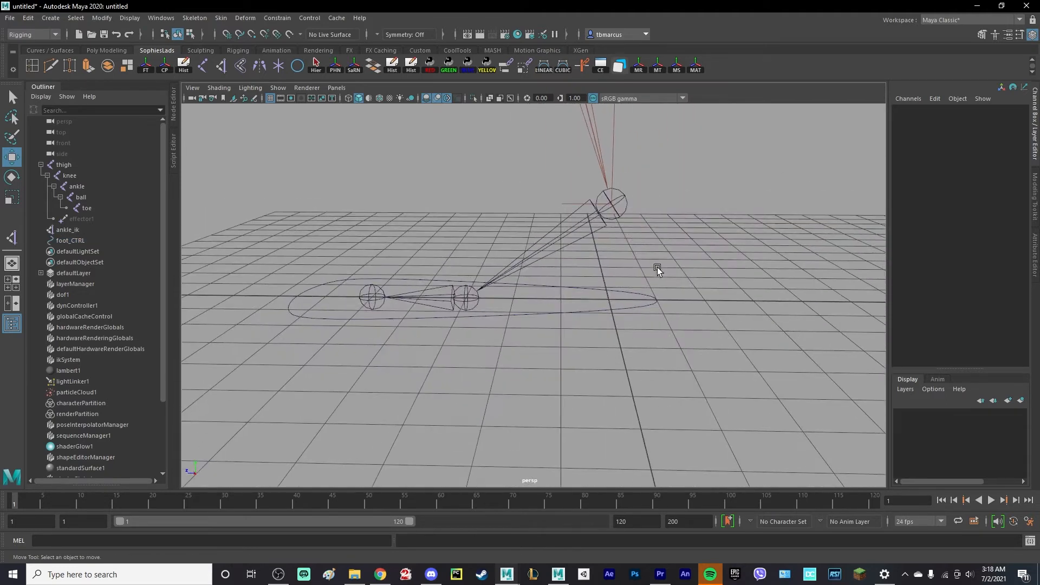
Parent ankle_ik under foot_CTRL and expand the control's hierarchy.
{"action": "left_click", "coordinate": [565, 206]}
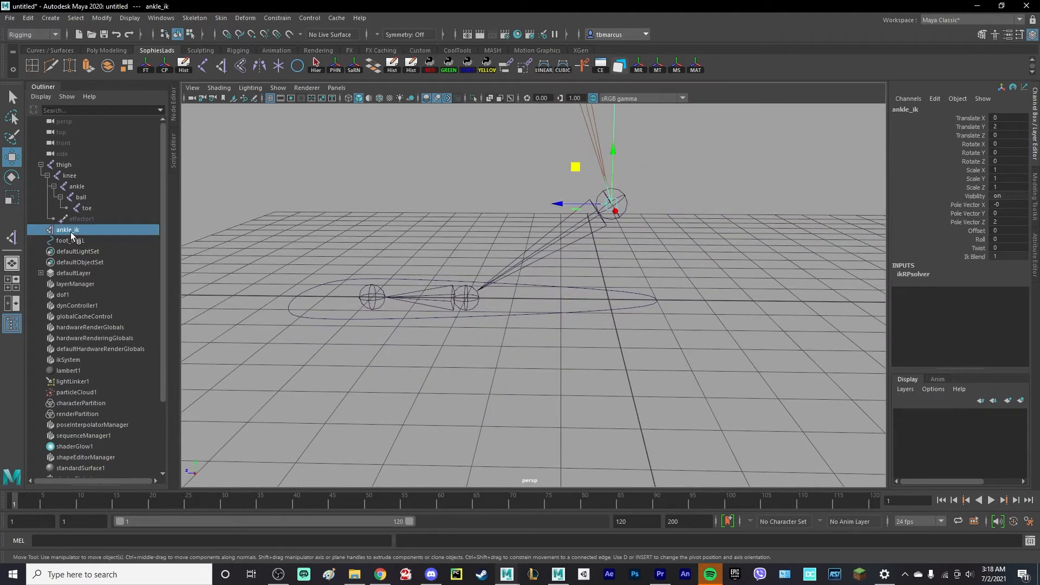
{"action": "middle_click_drag", "start_coordinate": [77, 232], "coordinate": [74, 242]}
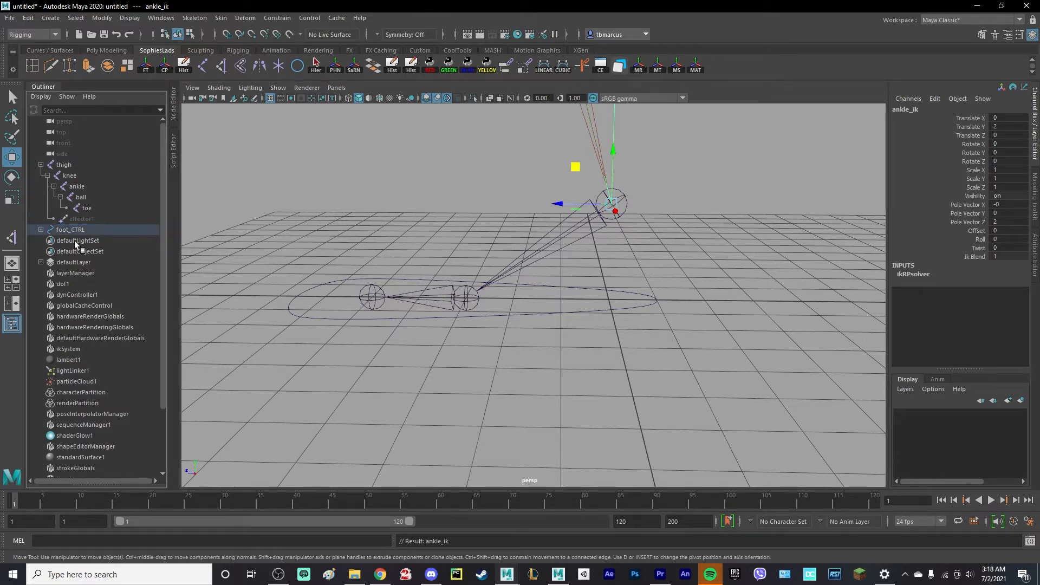
{"action": "left_click", "coordinate": [42, 231]}
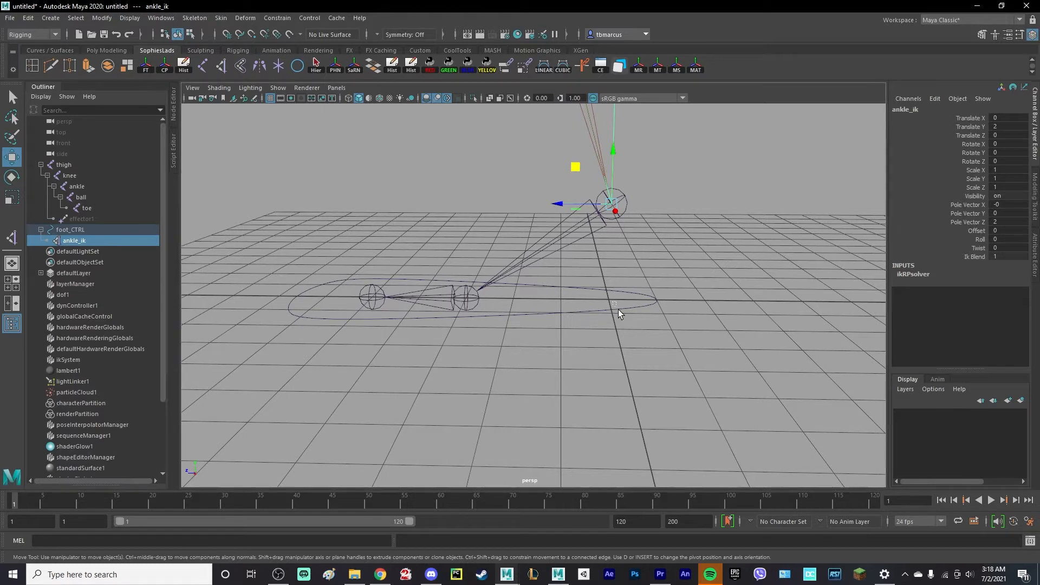
Test the leg's IK by raising foot_CTRL and moving it back, undo the movement, and deselect the control.
{"action": "left_click", "coordinate": [618, 309]}
{"action": "scroll", "coordinate": [618, 308], "scroll_direction": "down", "scroll_amount": 5}
{"action": "left_click_drag", "start_coordinate": [503, 267], "coordinate": [553, 172]}
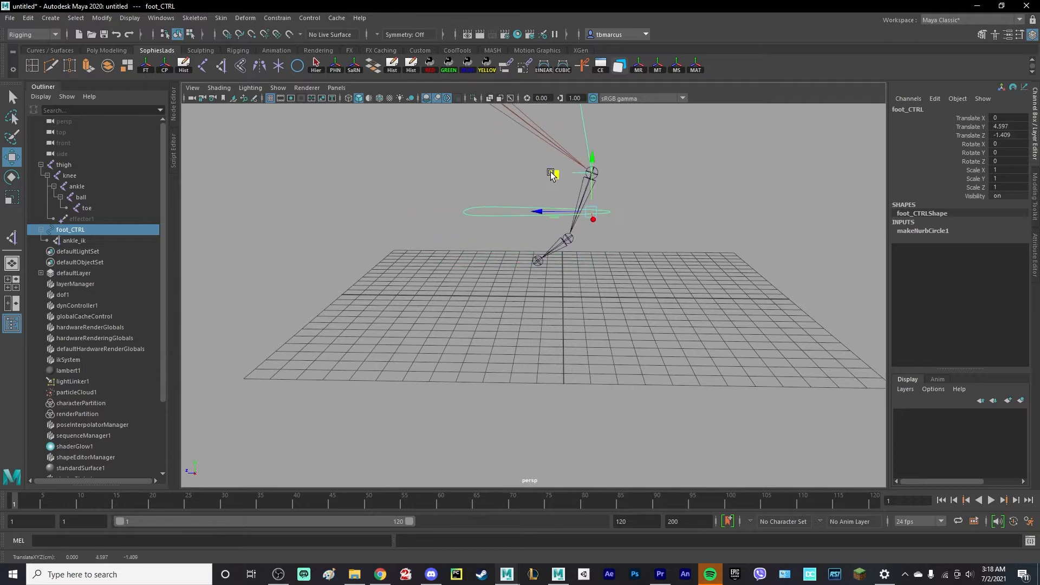
{"action": "key", "text": "ctrl+z"}
{"action": "key", "text": "ctrl+z"}
{"action": "left_click", "coordinate": [703, 322]}
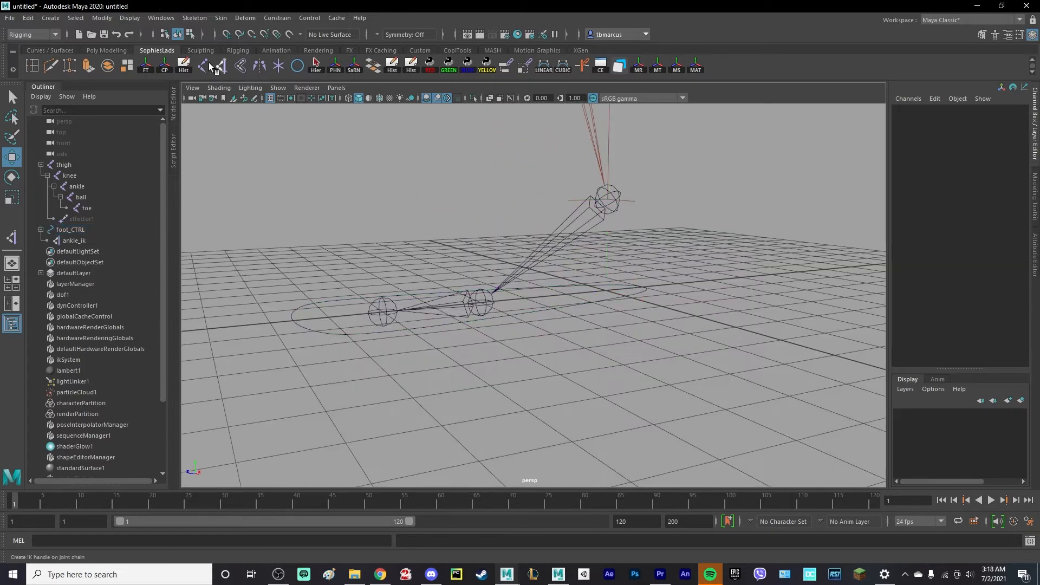
Create an IK handle from the ankle joint to the ball joint.
{"action": "left_click", "coordinate": [195, 18]}
{"action": "left_click", "coordinate": [222, 153]}
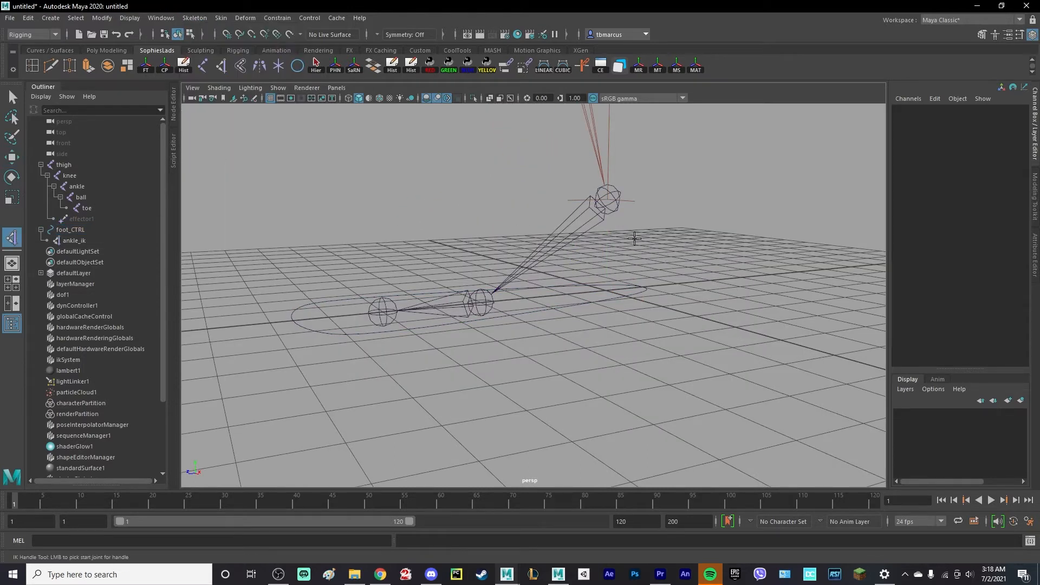
{"action": "left_click", "coordinate": [609, 206]}
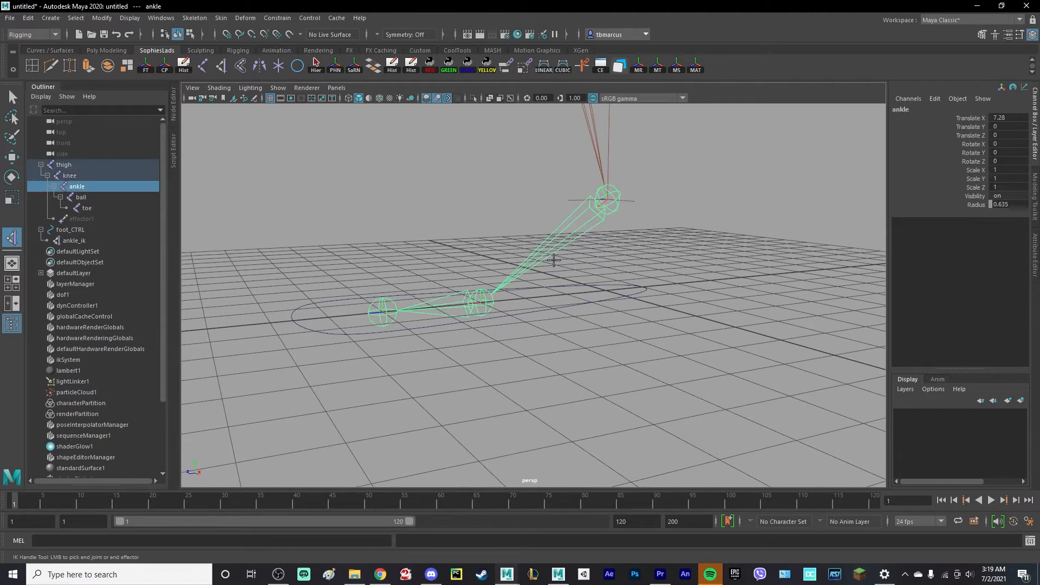
{"action": "left_click", "coordinate": [484, 299]}
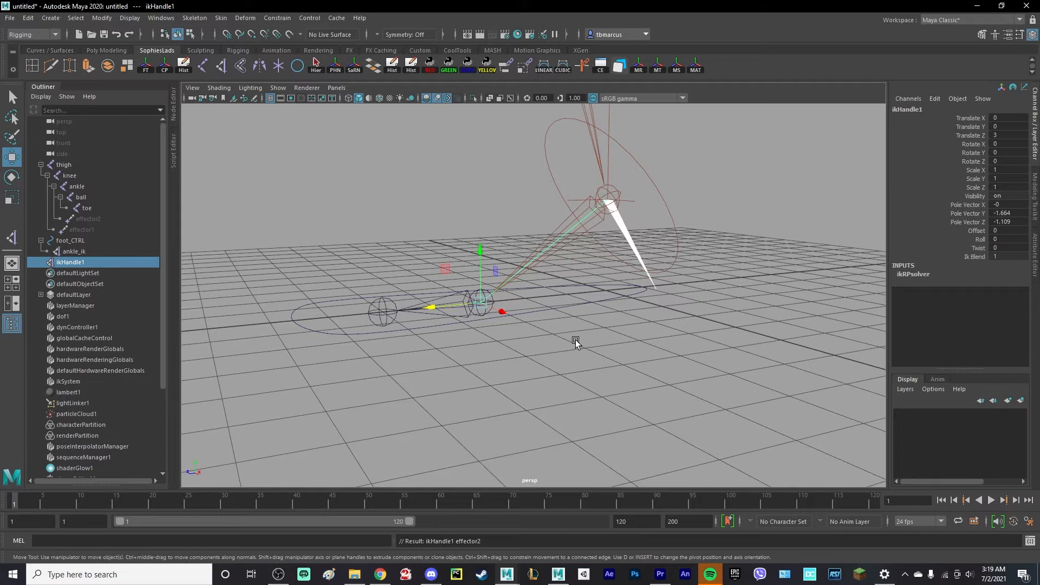
Create another IK handle from the ball joint to the toe joint.
{"action": "key", "text": "y"}
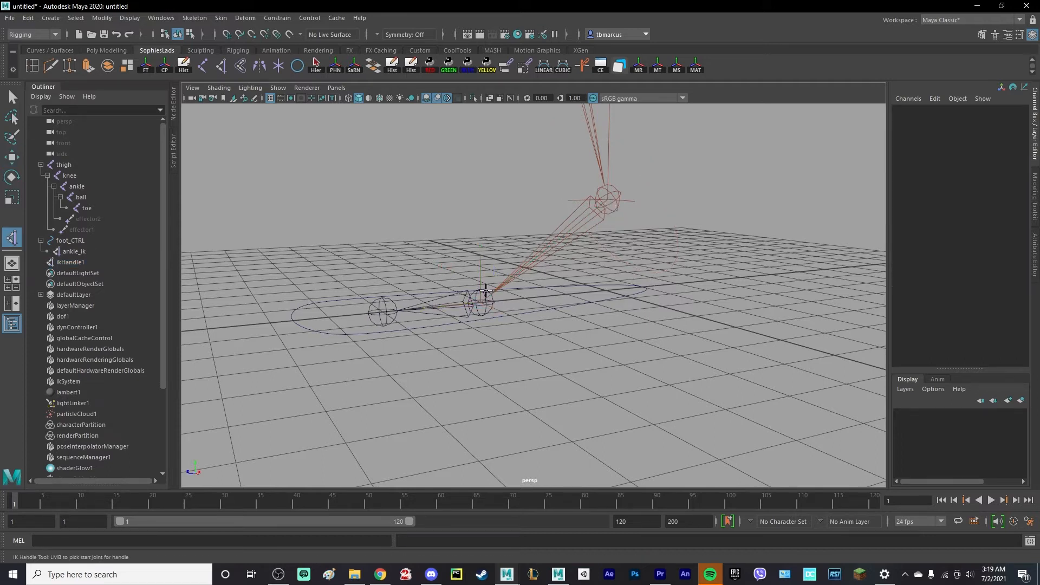
{"action": "left_click", "coordinate": [486, 291]}
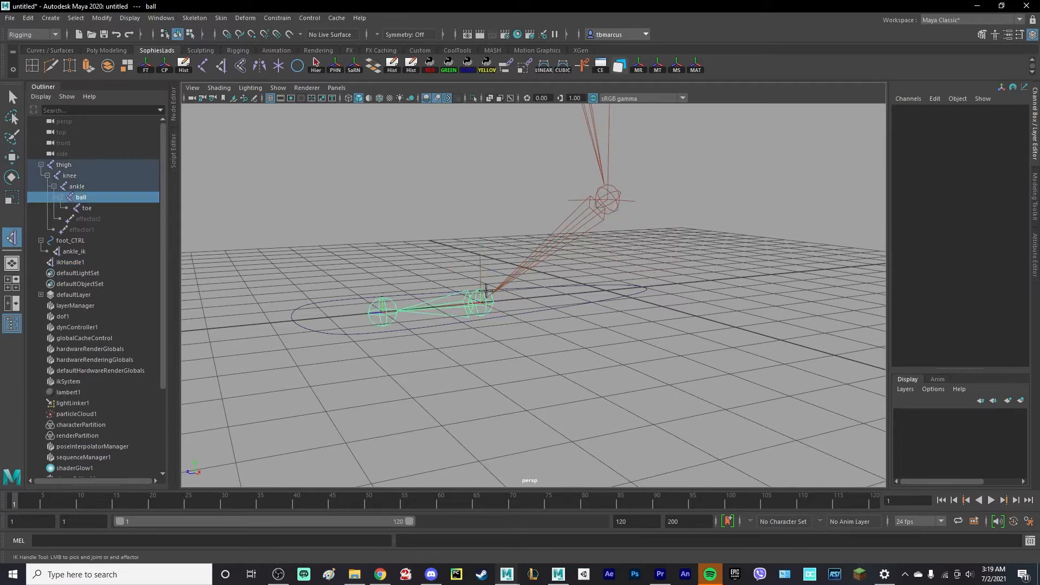
{"action": "left_click", "coordinate": [383, 303]}
{"action": "left_click_drag", "start_coordinate": [434, 339], "coordinate": [471, 346], "text": "alt"}
{"action": "key", "text": "q"}
Rename the ankle-to-ball IK handle as ball_ik and the ball-to-toe IK handle as toe_ik.
{"action": "left_click", "coordinate": [80, 274]}
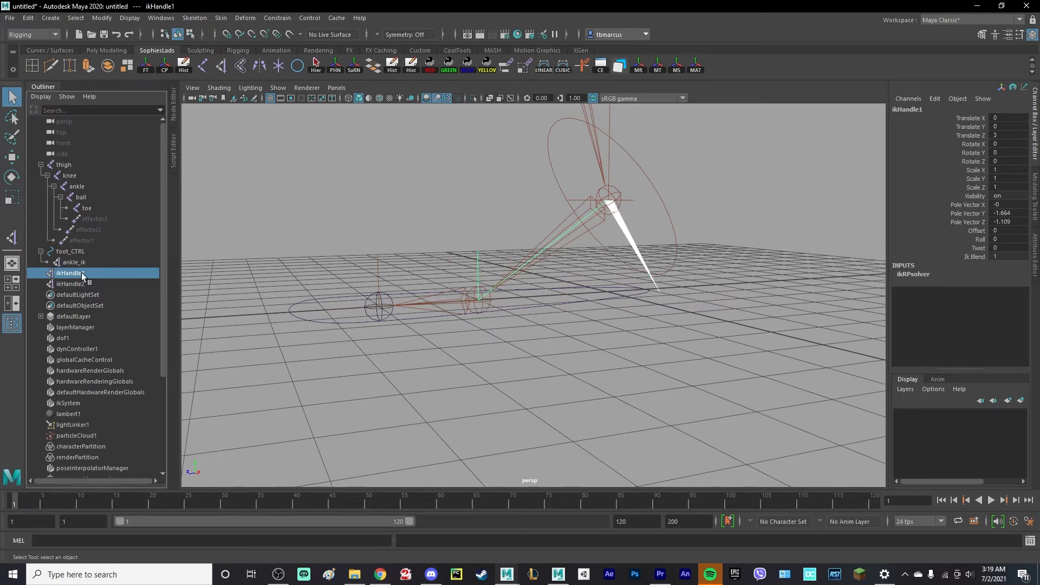
{"action": "double_click", "coordinate": [81, 273]}
{"action": "type", "text": "ball ik"}
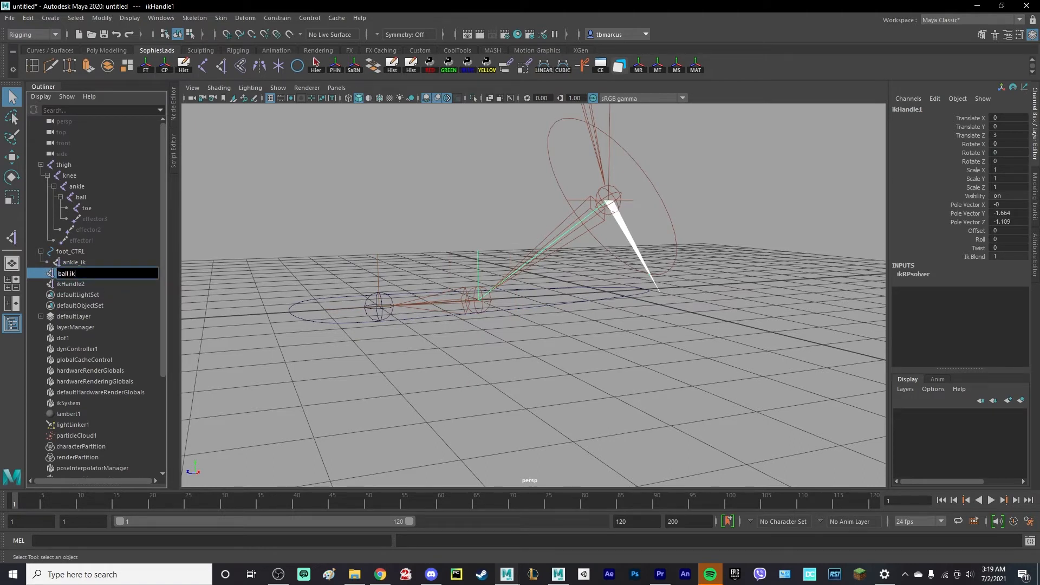
{"action": "key", "text": "Return"}
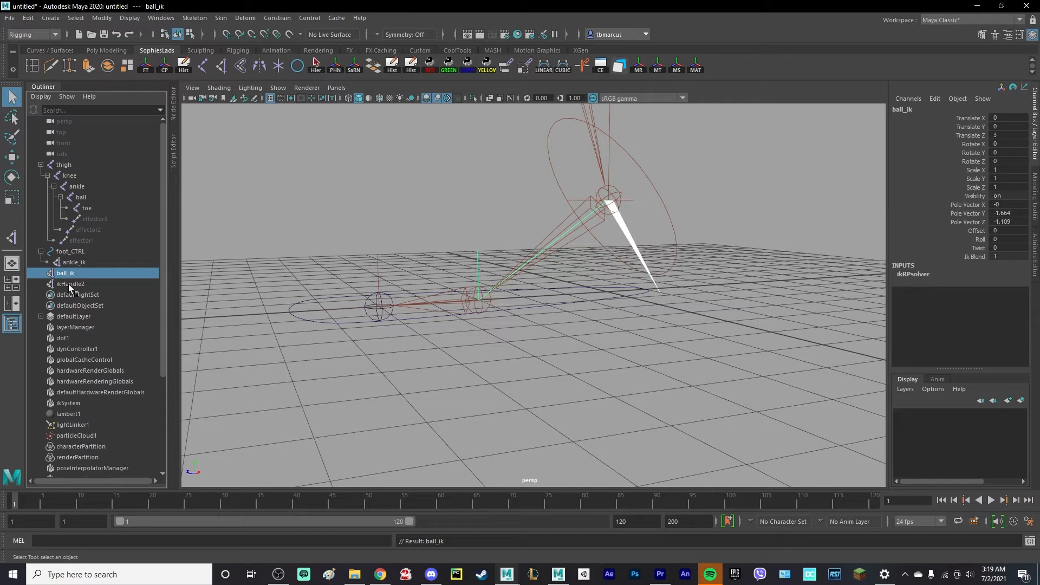
{"action": "double_click", "coordinate": [68, 284]}
{"action": "type", "text": "toe_ik"}
{"action": "key", "text": "Return"}
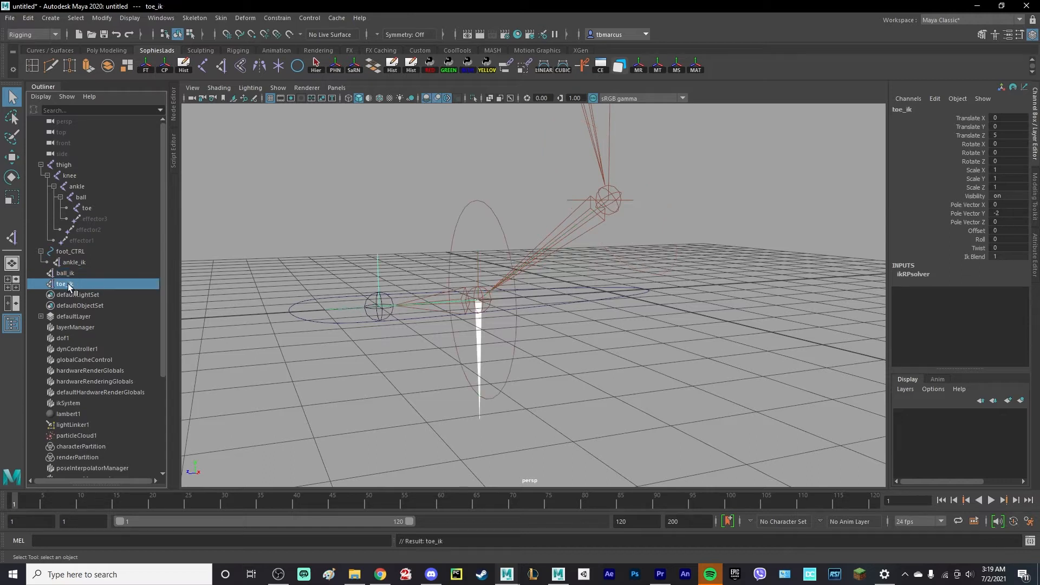
Parent ball_ik and toe_ik under foot_CTRL alongside ankle_ik.
{"action": "left_click", "coordinate": [70, 274], "text": "shift"}
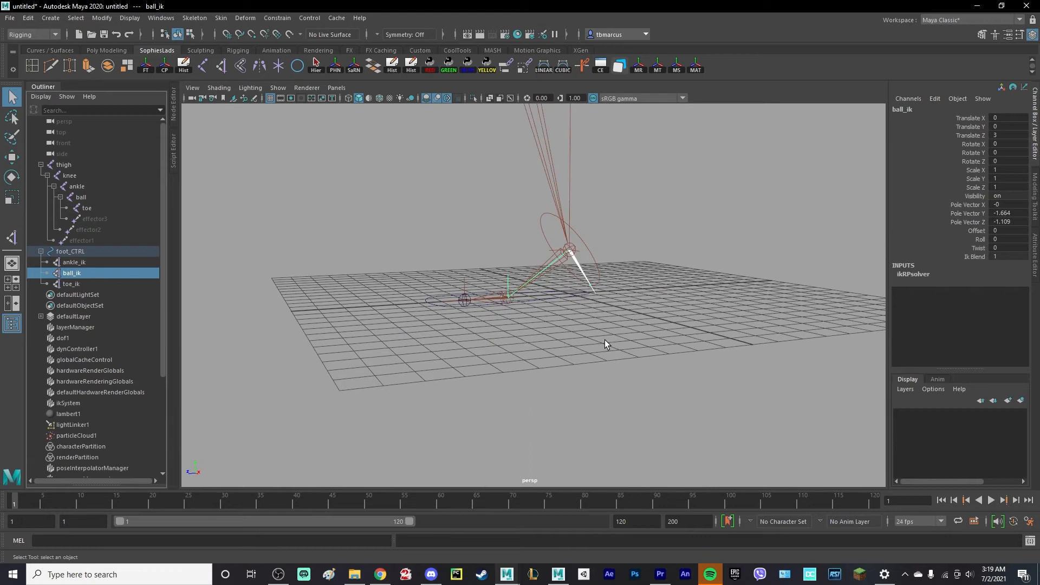
{"action": "left_click_drag", "start_coordinate": [608, 343], "coordinate": [573, 332], "text": "alt"}
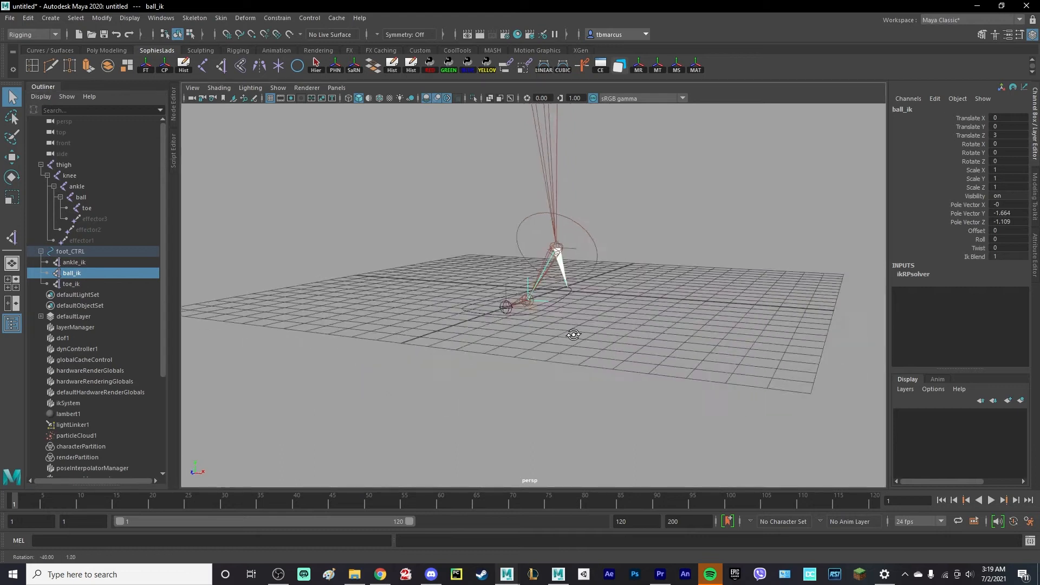
{"action": "left_click", "coordinate": [84, 287]}
{"action": "left_click", "coordinate": [77, 277], "text": "shift"}
{"action": "left_click_drag", "start_coordinate": [528, 264], "coordinate": [299, 312], "text": "alt"}
{"action": "scroll", "coordinate": [545, 305], "scroll_direction": "up", "scroll_amount": 4}
Group ankle_ik and ball_ik under foot_CTRL and name the group ball_piv_GRP.
{"action": "left_click", "coordinate": [88, 273]}
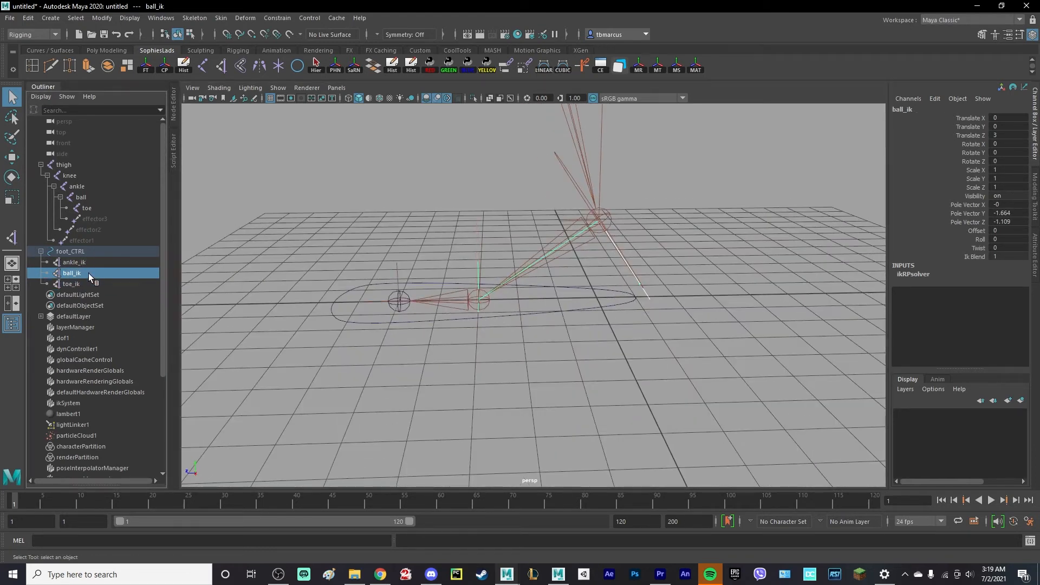
{"action": "left_click", "coordinate": [77, 264], "text": "shift"}
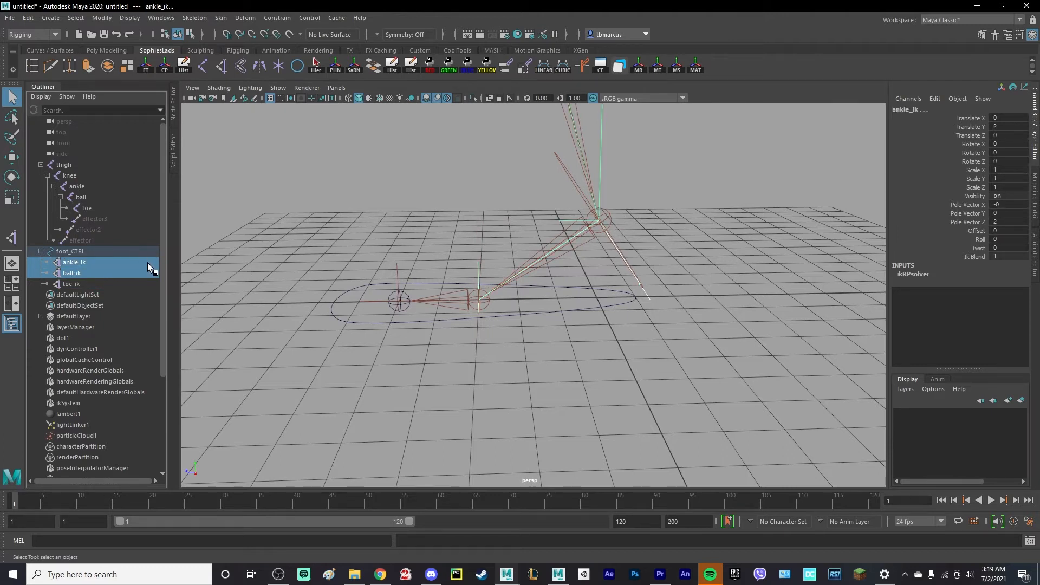
{"action": "key", "text": "ctrl+g"}
{"action": "double_click", "coordinate": [76, 274]}
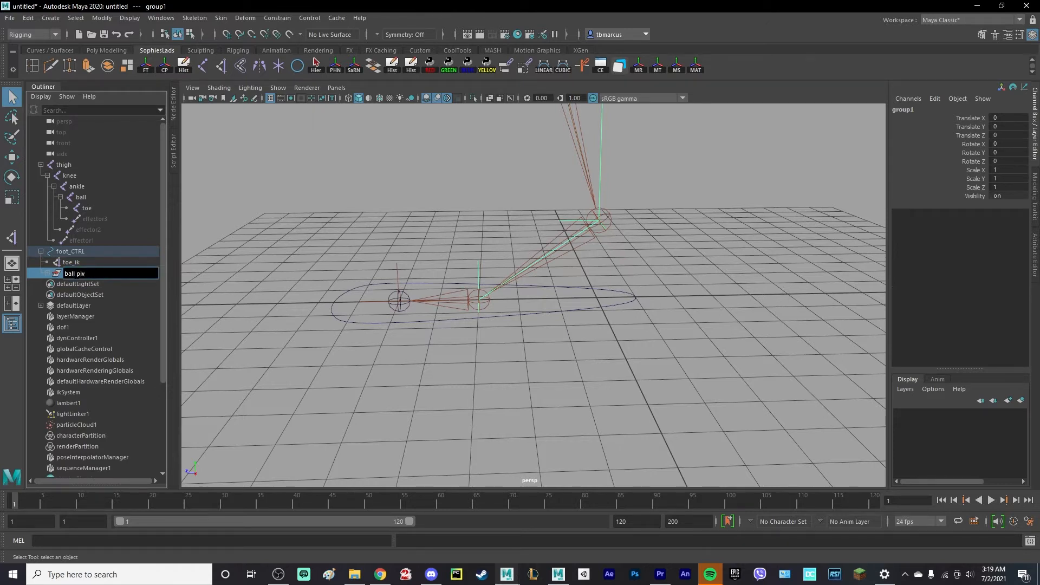
{"action": "type", "text": "ball_piv_GRP"}
{"action": "key", "text": "Return"}
Snap the pivot of ball_piv_GRP onto the ball joint.
{"action": "key", "text": "w"}
{"action": "left_click_drag", "start_coordinate": [611, 304], "coordinate": [620, 324], "text": "alt"}
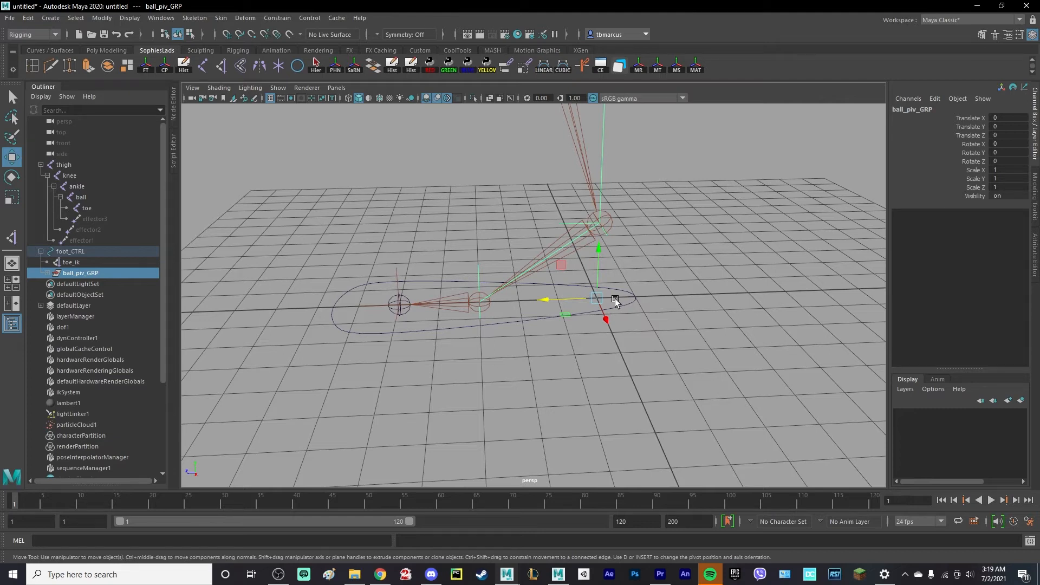
{"action": "key", "text": "d"}
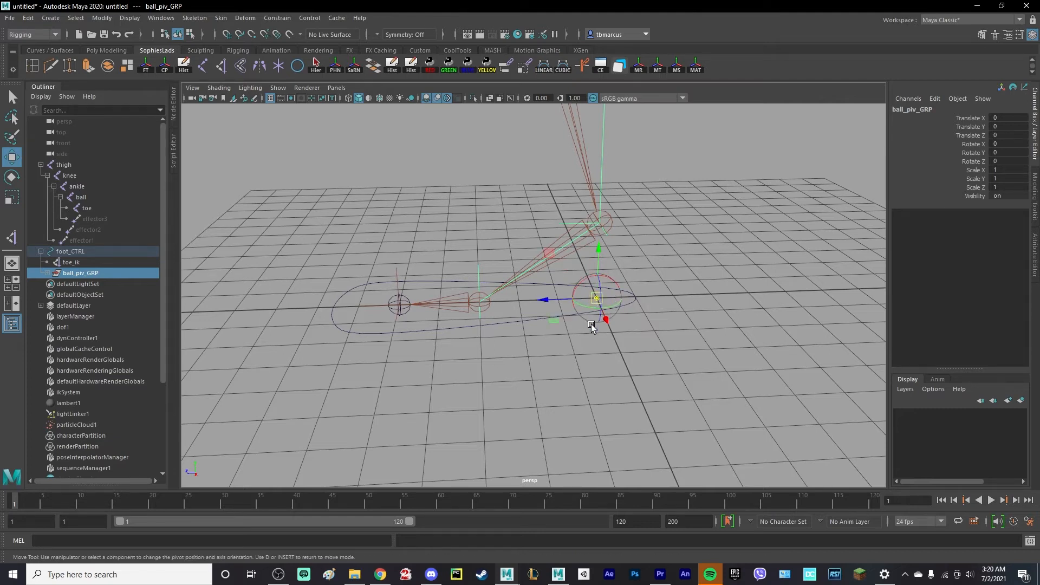
{"action": "left_click_drag", "start_coordinate": [591, 327], "coordinate": [610, 317], "text": "alt"}
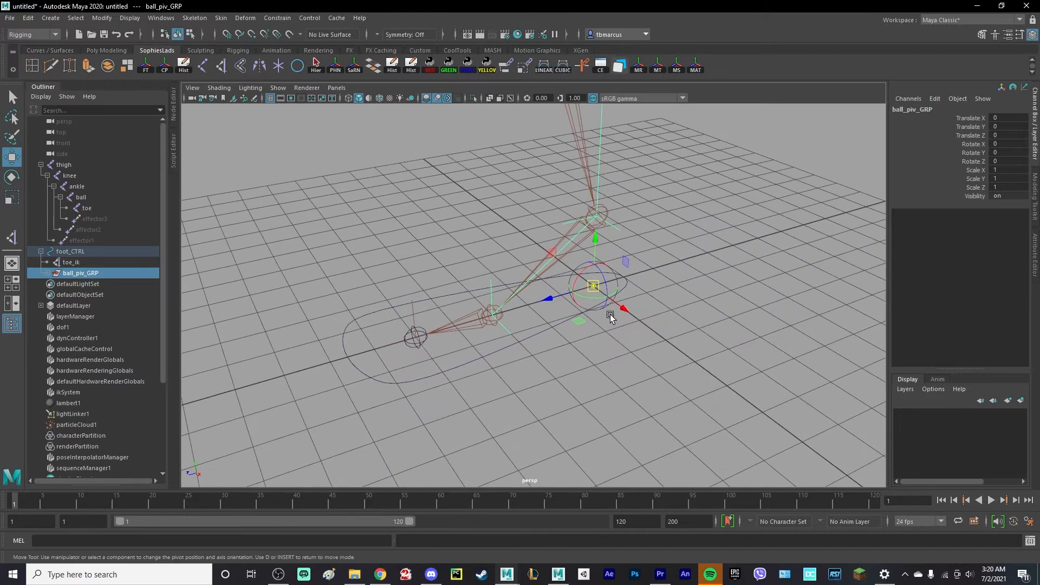
{"action": "key", "text": "v"}
{"action": "left_click_drag", "start_coordinate": [594, 287], "coordinate": [453, 263]}
Test the heel lift by rotating ball_piv_GRP, and undo the rotation.
{"action": "key", "text": "e"}
{"action": "left_click_drag", "start_coordinate": [528, 278], "coordinate": [448, 273]}
{"action": "key", "text": "ctrl+z"}
Group toe_ik on its own under foot_CTRL and name the group toe_tap_GRP.
{"action": "left_click", "coordinate": [69, 262]}
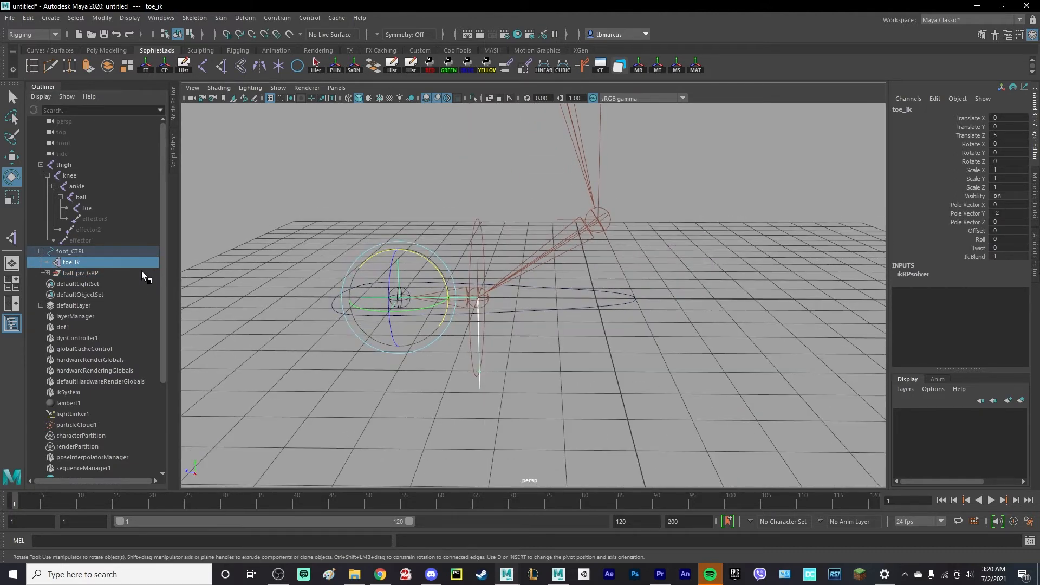
{"action": "key", "text": "ctrl+g"}
{"action": "double_click", "coordinate": [76, 274]}
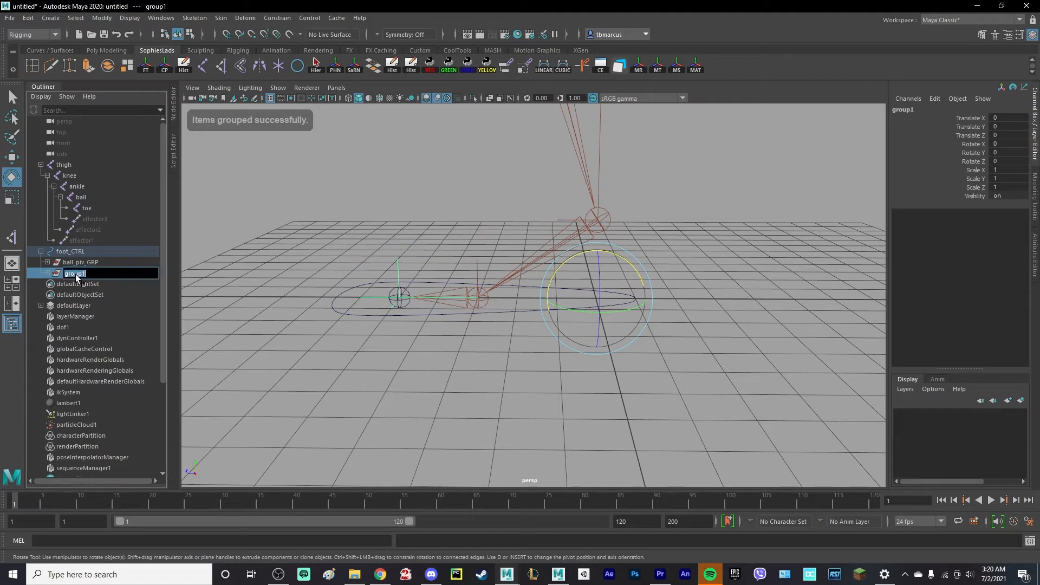
{"action": "type", "text": "toe tap"}
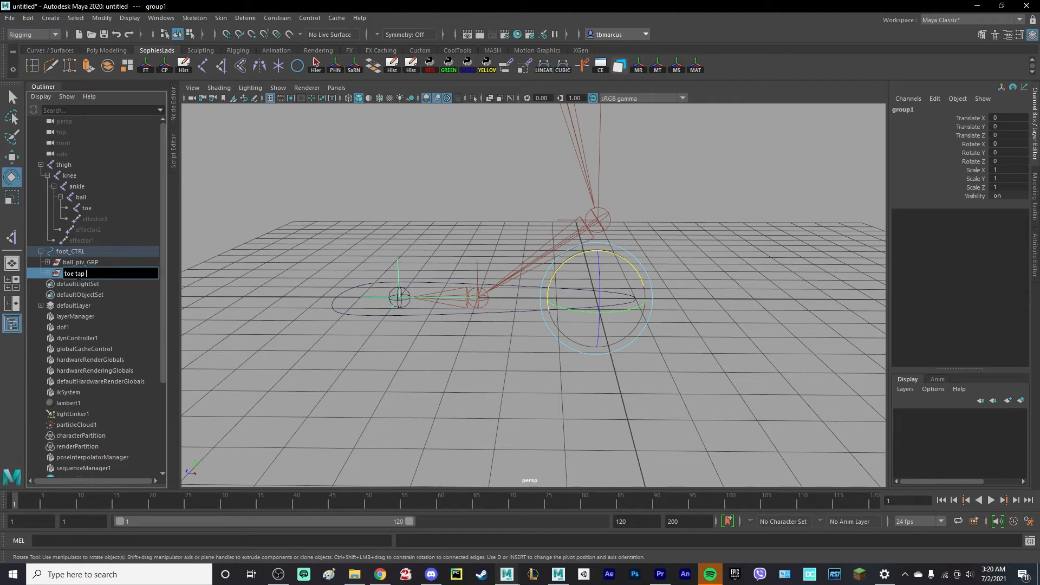
{"action": "type", "text": " GRP"}
{"action": "key", "text": "Return"}
Snap the pivot of toe_tap_GRP onto the ball joint.
{"action": "key", "text": "w"}
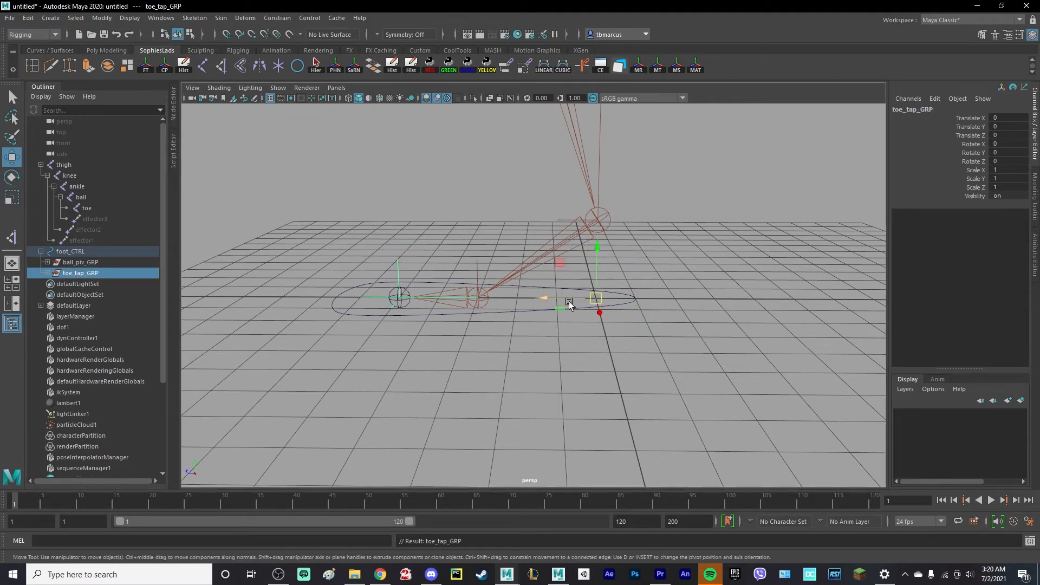
{"action": "left_click_drag", "start_coordinate": [615, 324], "coordinate": [639, 335], "text": "alt"}
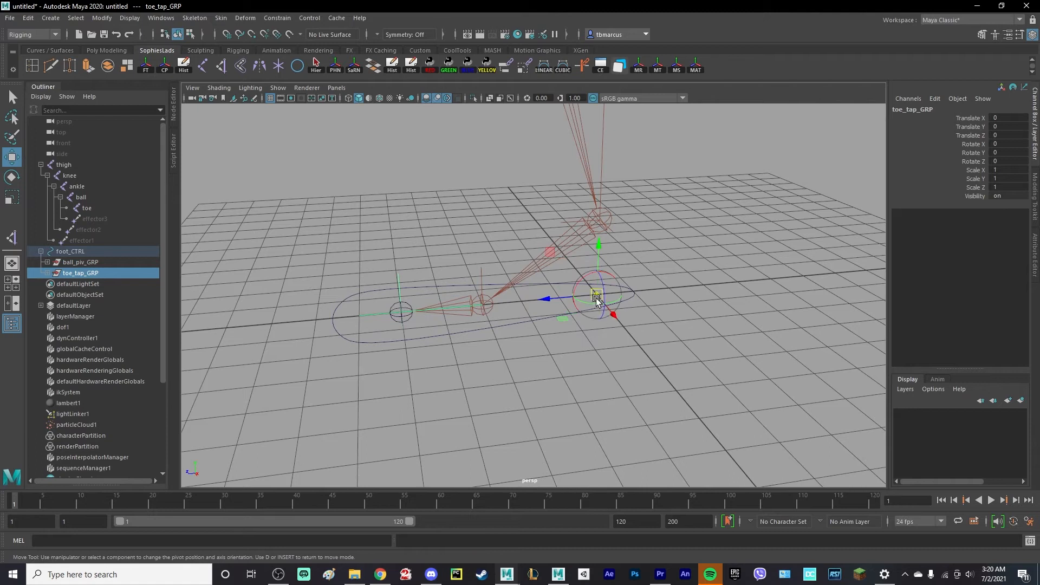
{"action": "key", "text": "v"}
{"action": "left_click_drag", "start_coordinate": [598, 295], "coordinate": [548, 330]}
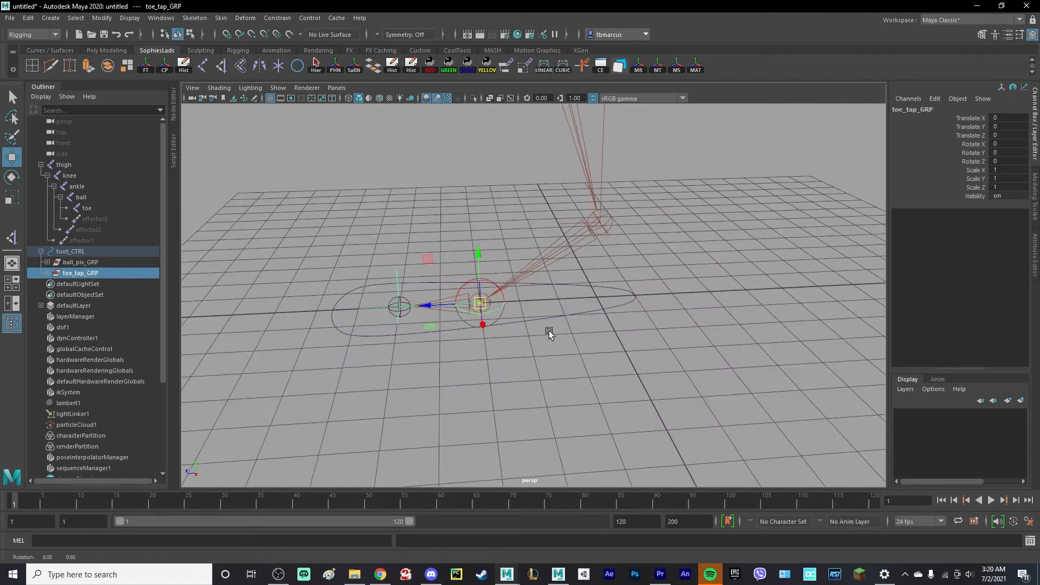
Test the heel lift with ball_piv_GRP and the toe tap with toe_tap_GRP, undoing each rotation.
{"action": "left_click", "coordinate": [79, 263]}
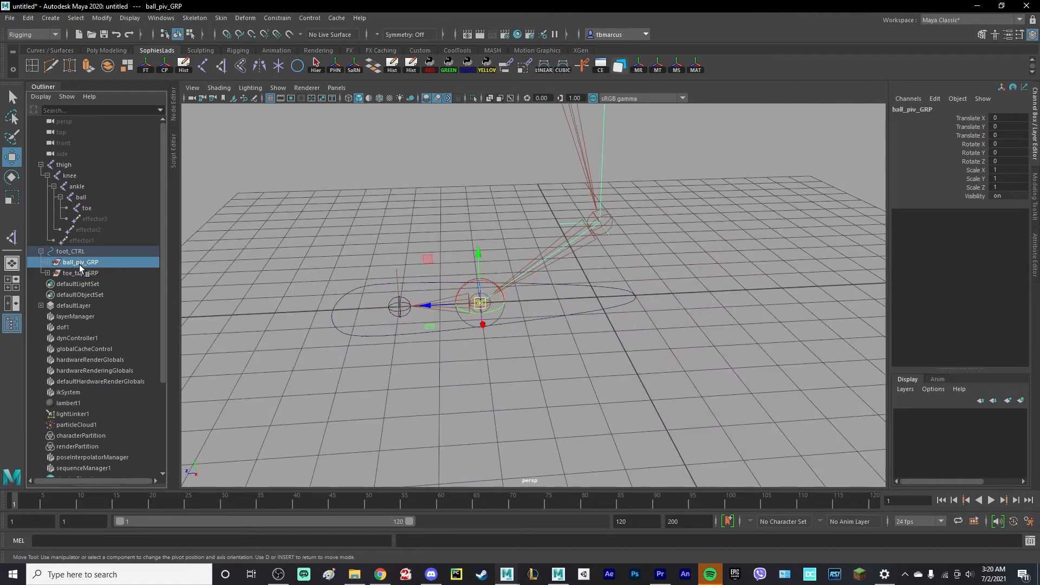
{"action": "key", "text": "e"}
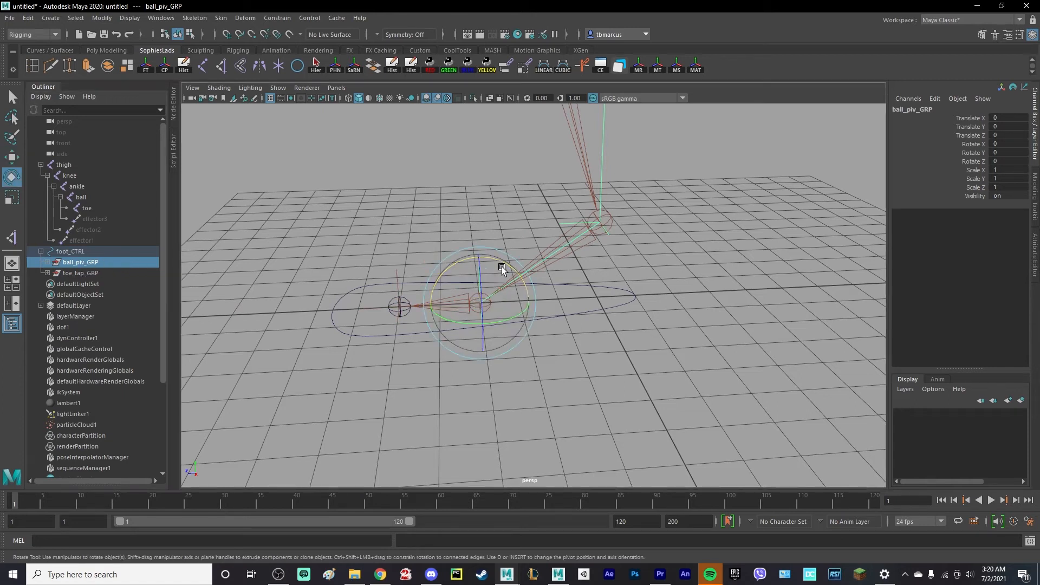
{"action": "mouse_move", "coordinate": [499, 267]}
{"action": "left_mouse_down"}
{"action": "mouse_move", "coordinate": [475, 247]}
{"action": "mouse_move", "coordinate": [499, 246]}
{"action": "mouse_move", "coordinate": [441, 244]}
{"action": "mouse_move", "coordinate": [538, 266]}
{"action": "mouse_move", "coordinate": [498, 258]}
{"action": "left_mouse_up"}
{"action": "key", "text": "ctrl+z"}
{"action": "left_click", "coordinate": [78, 273]}
{"action": "key", "text": "ctrl+z"}
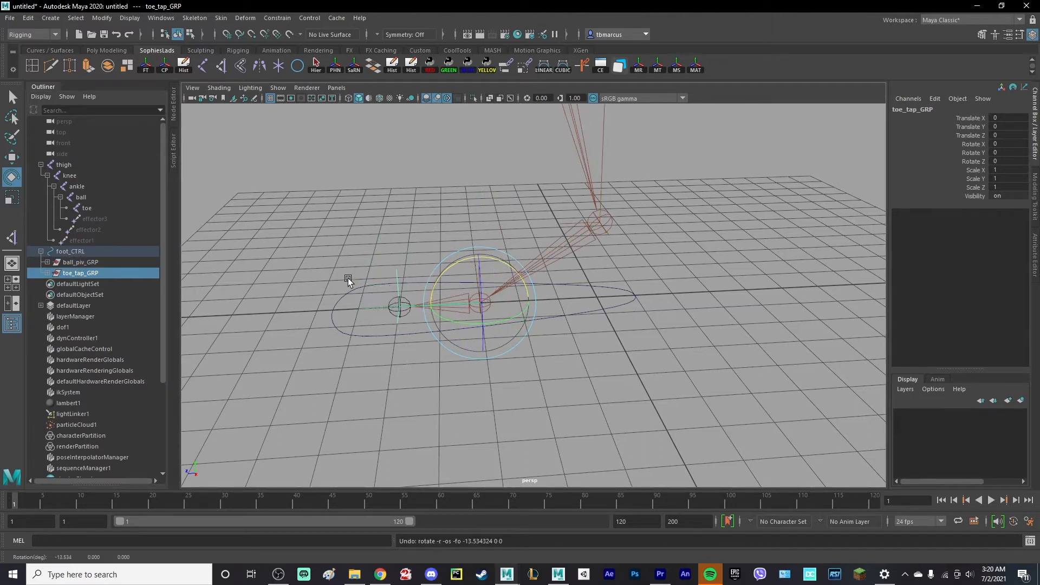
Group ball_piv_GRP and toe_tap_GRP under foot_CTRL and name the group tap_piv_GRP.
{"action": "left_click", "coordinate": [81, 263], "text": "ctrl"}
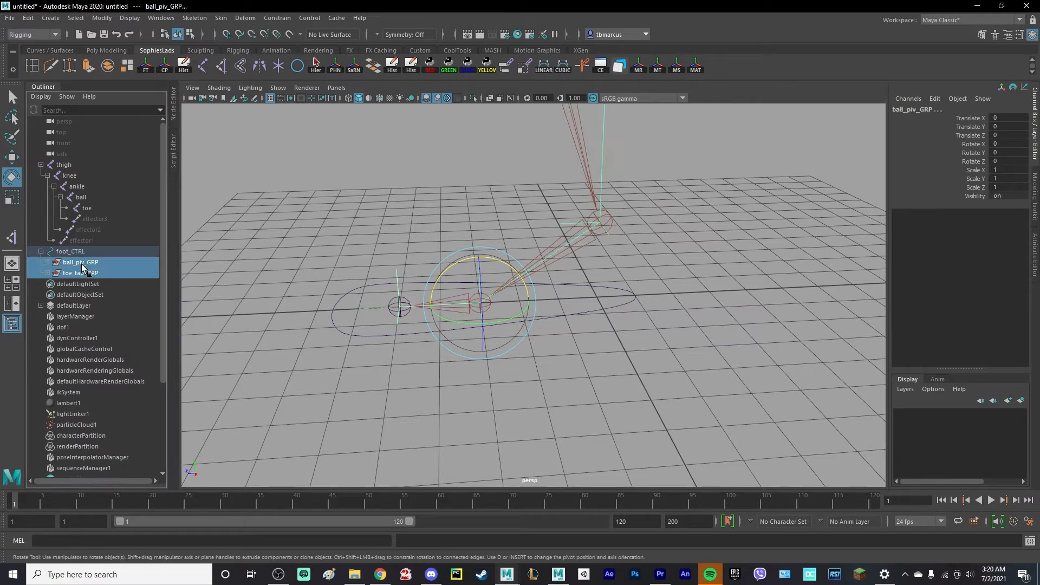
{"action": "key", "text": "ctrl+g"}
{"action": "double_click", "coordinate": [80, 263]}
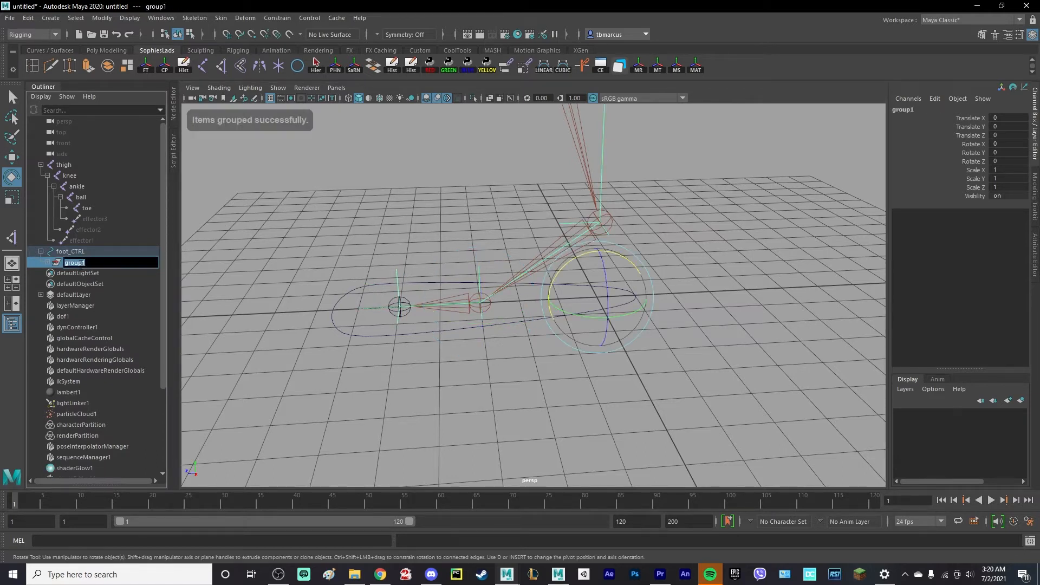
{"action": "type", "text": "tap_piv"}
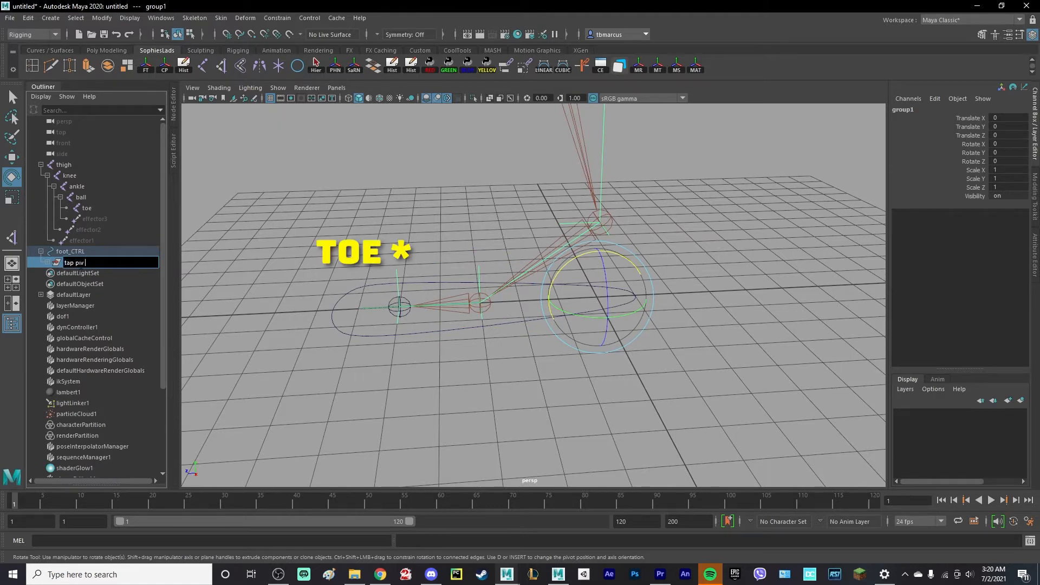
{"action": "type", "text": "_GRP"}
{"action": "key", "text": "Return"}
Snap the pivot of tap_piv_GRP onto the toe joint at the tip of the foot.
{"action": "left_click_drag", "start_coordinate": [564, 327], "coordinate": [611, 342], "text": "alt"}
{"action": "key", "text": "w"}
{"action": "key", "text": "d"}
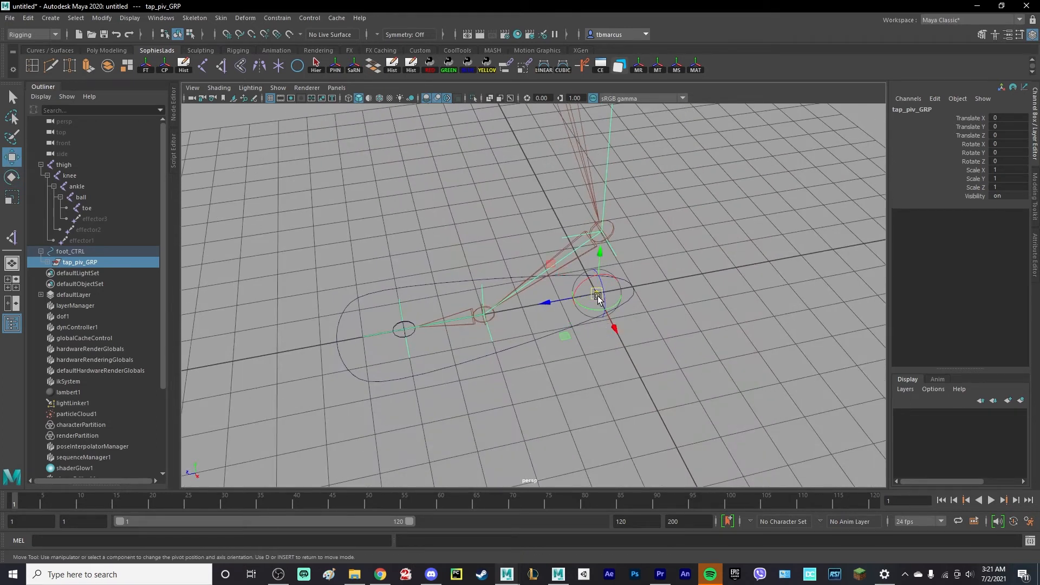
{"action": "key", "text": "v"}
{"action": "left_click_drag", "start_coordinate": [599, 294], "coordinate": [440, 301]}
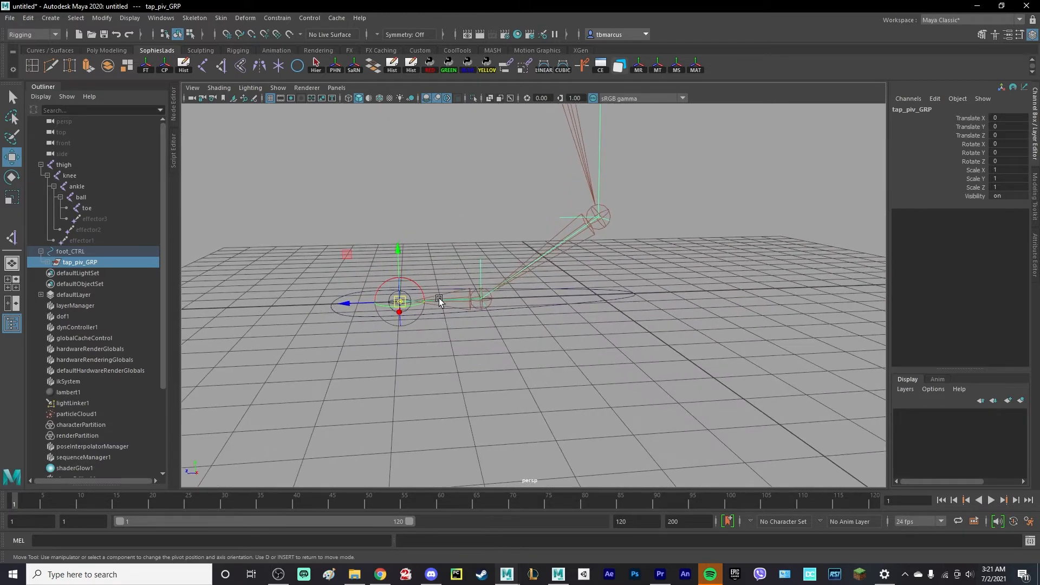
Test the toe pivot by rotating tap_piv_GRP, and undo the rotations.
{"action": "key", "text": "e"}
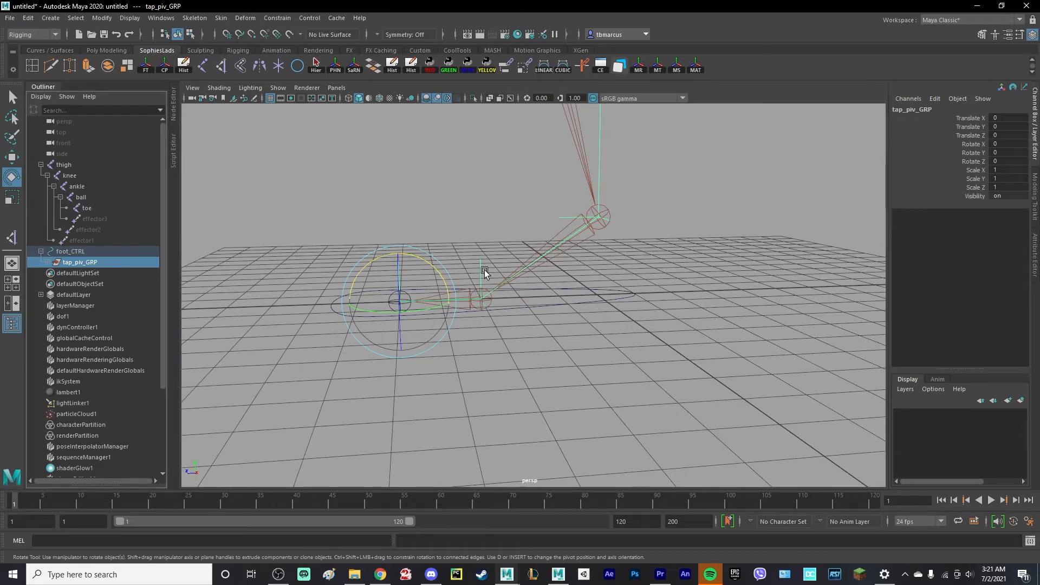
{"action": "left_click_drag", "start_coordinate": [426, 262], "coordinate": [352, 244]}
{"action": "scroll", "coordinate": [485, 239], "scroll_direction": "down", "scroll_amount": 7}
{"action": "left_click_drag", "start_coordinate": [499, 239], "coordinate": [569, 253], "text": "alt"}
{"action": "key", "text": "ctrl+z"}
{"action": "left_click_drag", "start_coordinate": [623, 281], "coordinate": [504, 309], "text": "alt"}
{"action": "left_click", "coordinate": [613, 327]}
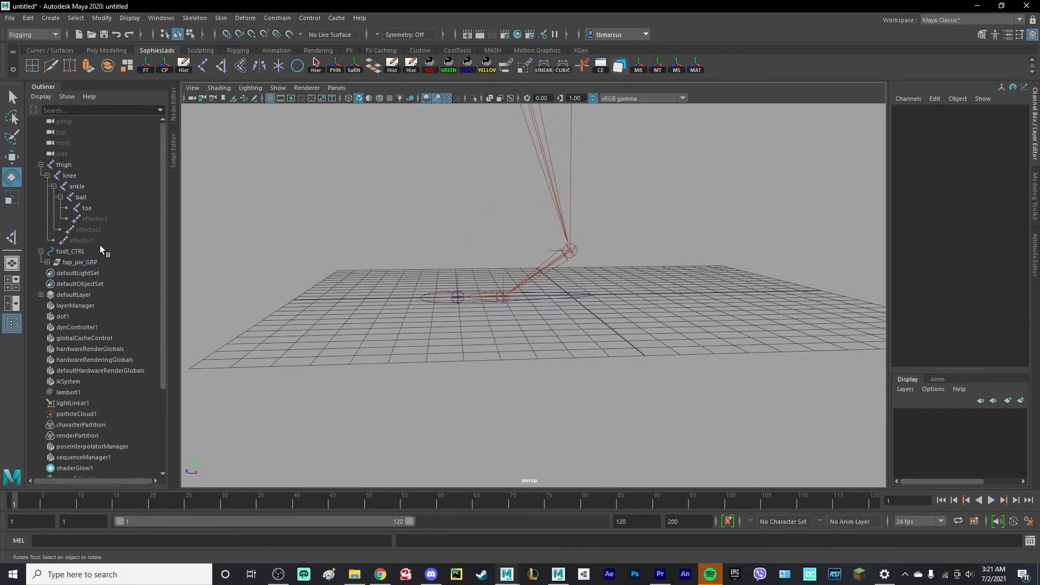
{"action": "left_click", "coordinate": [100, 263]}
{"action": "left_click_drag", "start_coordinate": [332, 251], "coordinate": [563, 335], "text": "alt"}
{"action": "key", "text": "ctrl+z"}
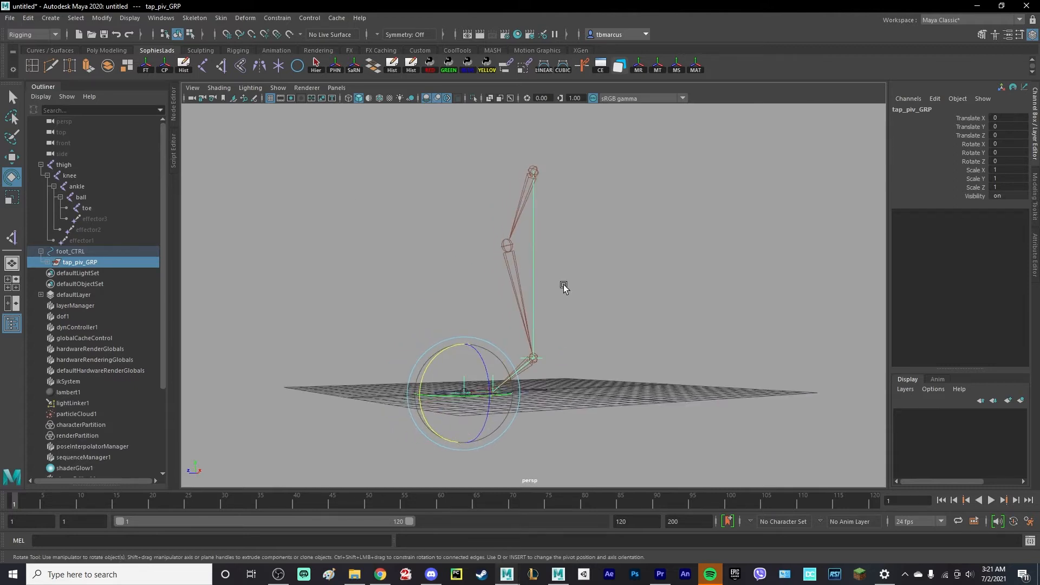
Create a locator in the scene with nothing else selected.
{"action": "left_click_drag", "start_coordinate": [564, 287], "coordinate": [593, 352], "text": "alt"}
{"action": "left_click", "coordinate": [596, 356]}
{"action": "middle_click_drag", "start_coordinate": [572, 357], "coordinate": [567, 320], "text": "alt"}
{"action": "left_click_drag", "start_coordinate": [529, 323], "coordinate": [544, 329], "text": "alt"}
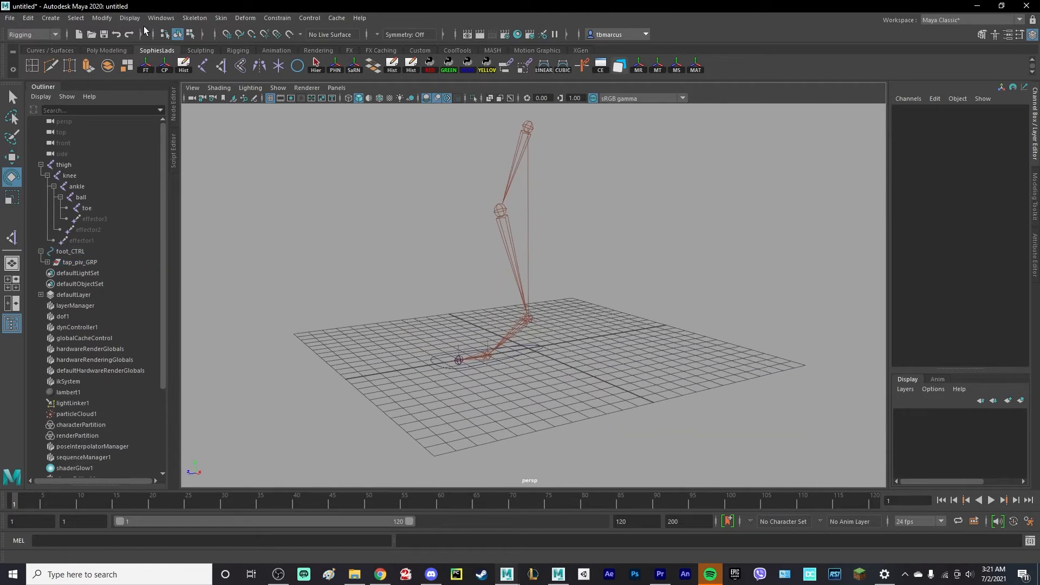
{"action": "left_click", "coordinate": [51, 18]}
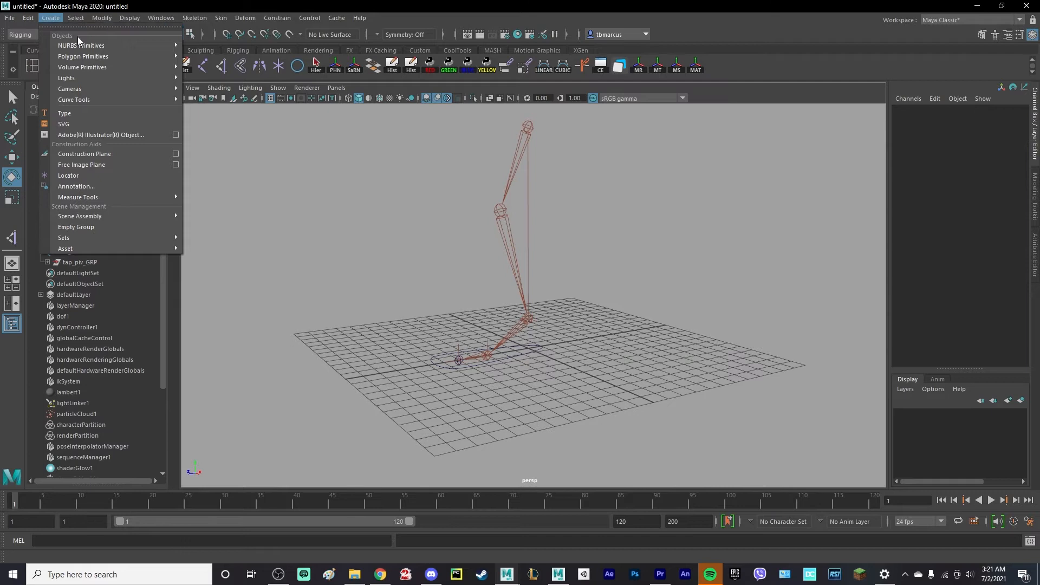
{"action": "left_click", "coordinate": [96, 176]}
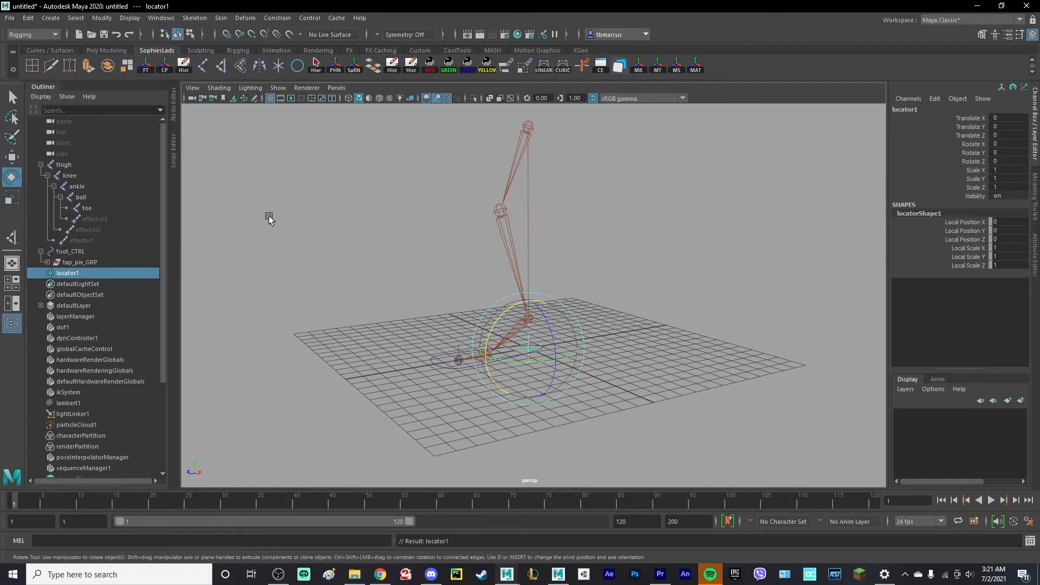
Snap the new locator onto the knee joint.
{"action": "left_click_drag", "start_coordinate": [582, 358], "coordinate": [541, 346], "text": "alt"}
{"action": "scroll", "coordinate": [537, 355], "scroll_direction": "up", "scroll_amount": 5}
{"action": "key", "text": "q"}
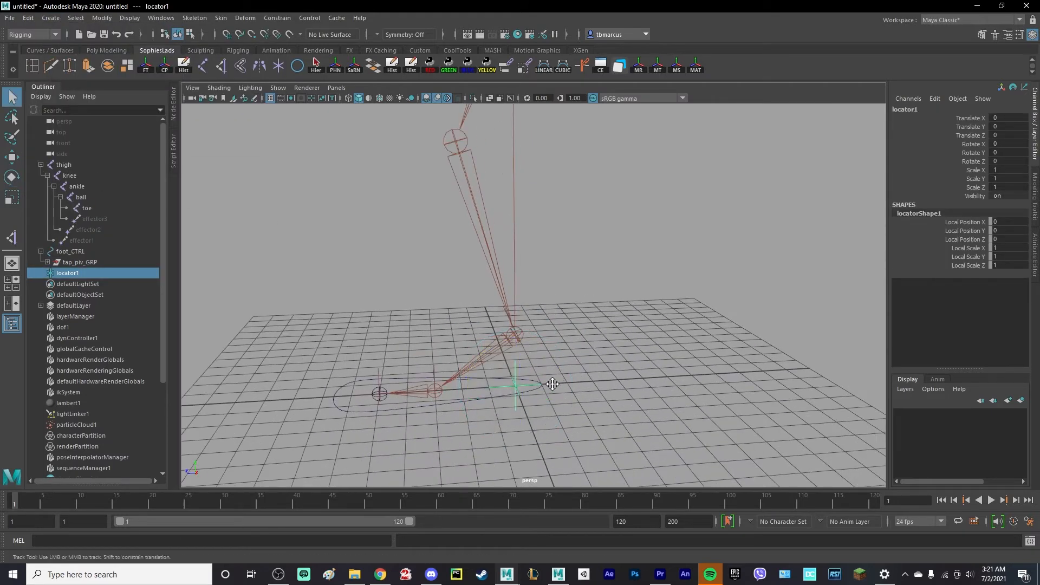
{"action": "middle_click_drag", "start_coordinate": [552, 382], "coordinate": [551, 397], "text": "alt"}
{"action": "key", "text": "w"}
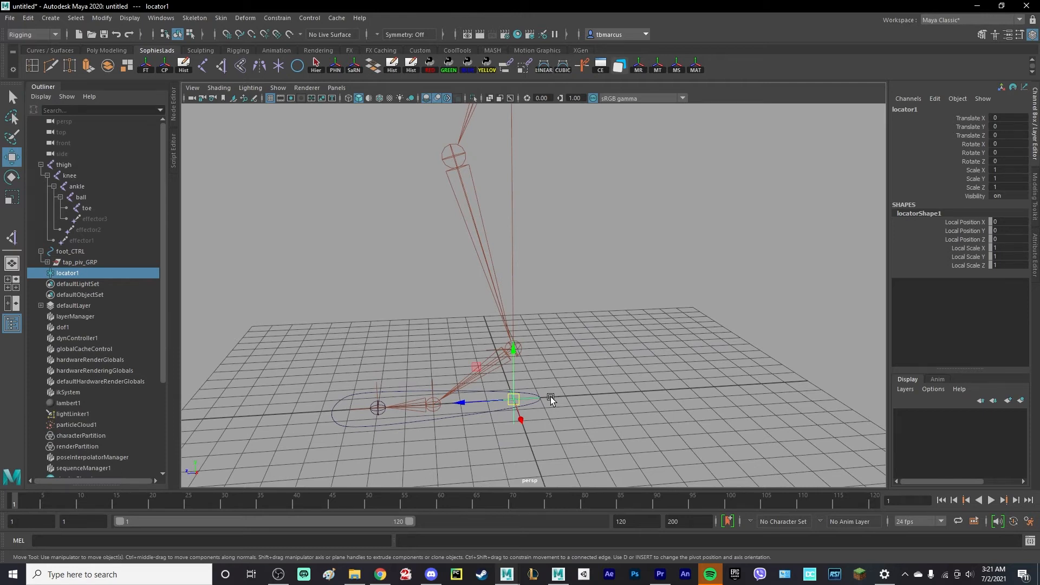
{"action": "key", "text": "v"}
{"action": "left_click_drag", "start_coordinate": [517, 400], "coordinate": [478, 229]}
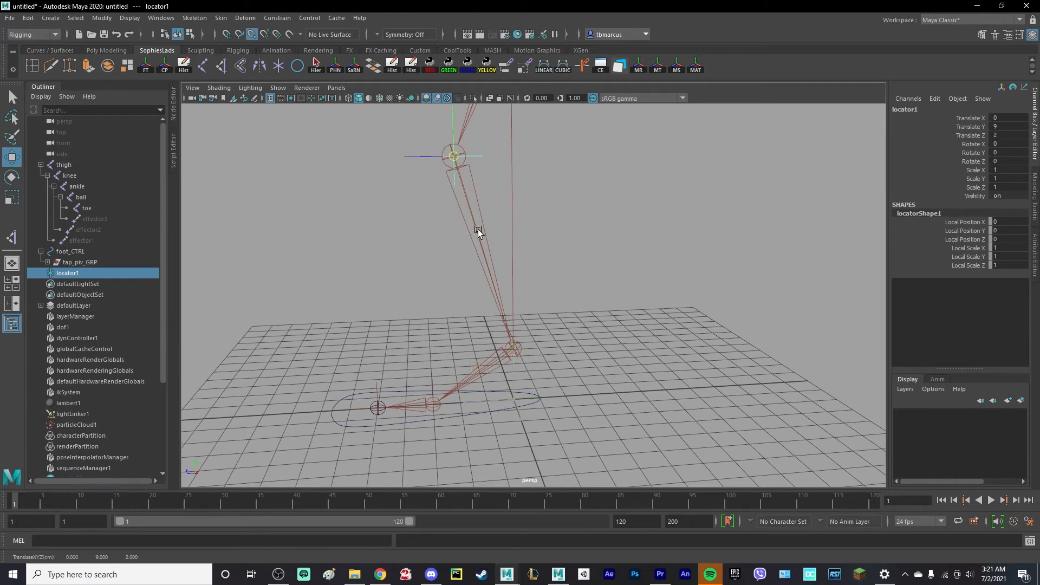
Move the locator straight out in front of the knee to about 9.486 in Translate Z.
{"action": "left_click_drag", "start_coordinate": [453, 159], "coordinate": [470, 176], "text": "alt"}
{"action": "left_click_drag", "start_coordinate": [573, 218], "coordinate": [282, 247], "text": "alt"}
{"action": "middle_click_drag", "start_coordinate": [440, 307], "coordinate": [530, 324], "text": "alt"}
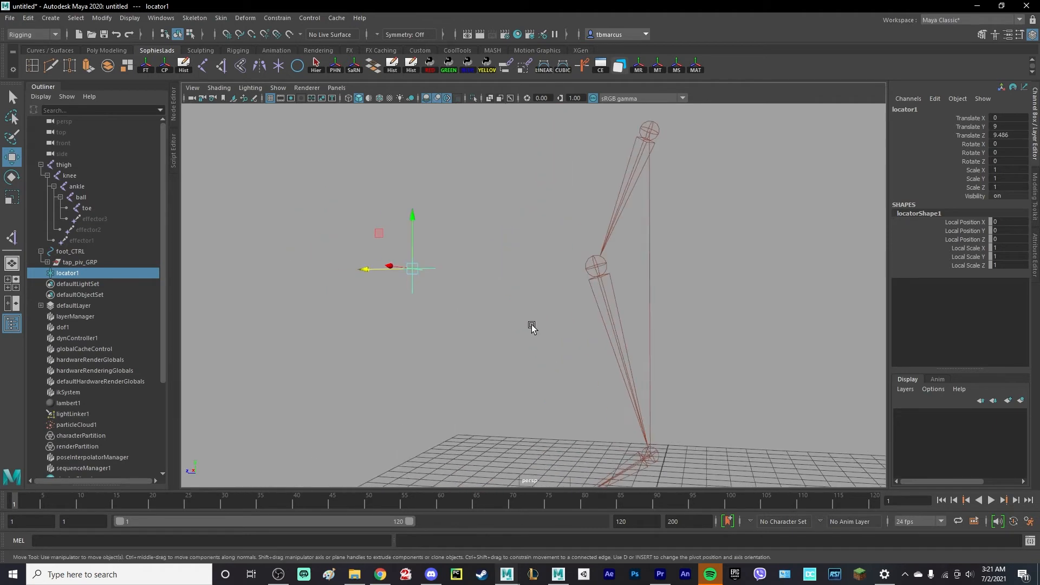
Freeze the locator's transformations at its position in front of the knee.
{"action": "left_click", "coordinate": [102, 18]}
{"action": "left_click", "coordinate": [132, 67]}
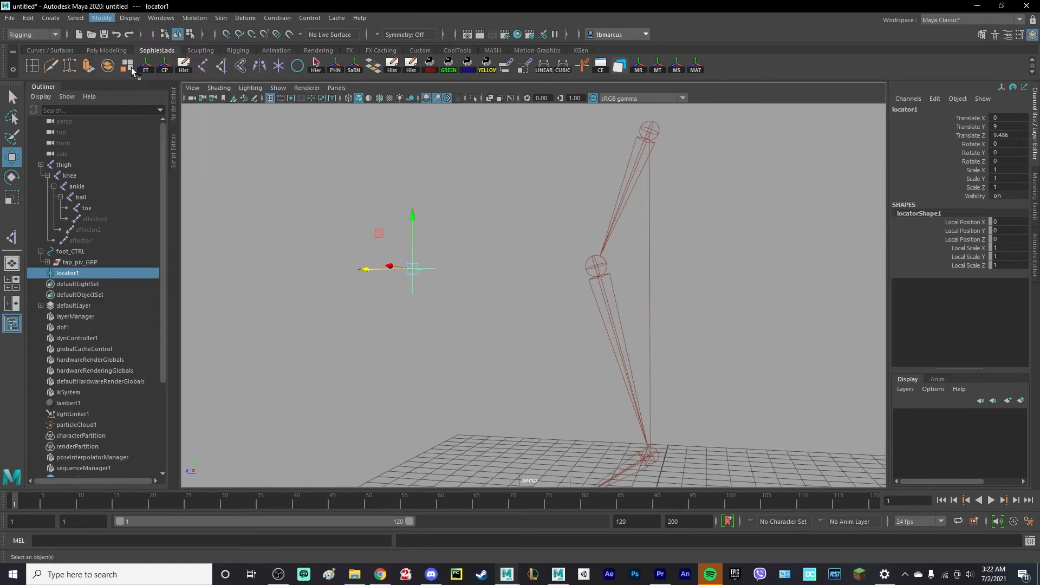
{"action": "left_click_drag", "start_coordinate": [999, 118], "coordinate": [1007, 187]}
{"action": "left_click_drag", "start_coordinate": [524, 220], "coordinate": [580, 258], "text": "alt"}
{"action": "left_click", "coordinate": [398, 337]}
{"action": "middle_click_drag", "start_coordinate": [426, 358], "coordinate": [427, 310], "text": "alt"}
Rename the locator leg_pole_vec.
{"action": "left_click", "coordinate": [410, 221]}
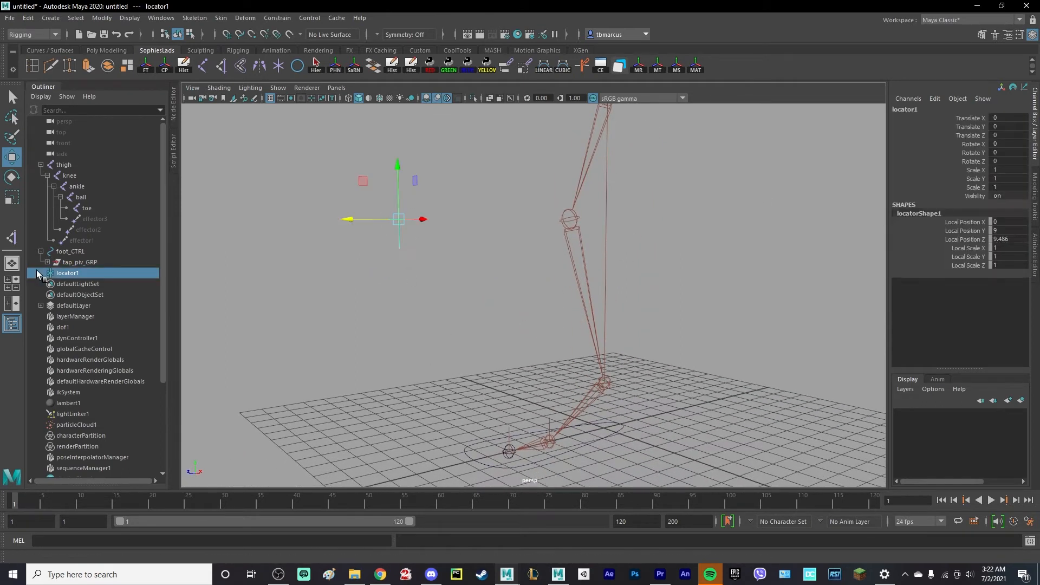
{"action": "double_click", "coordinate": [69, 274]}
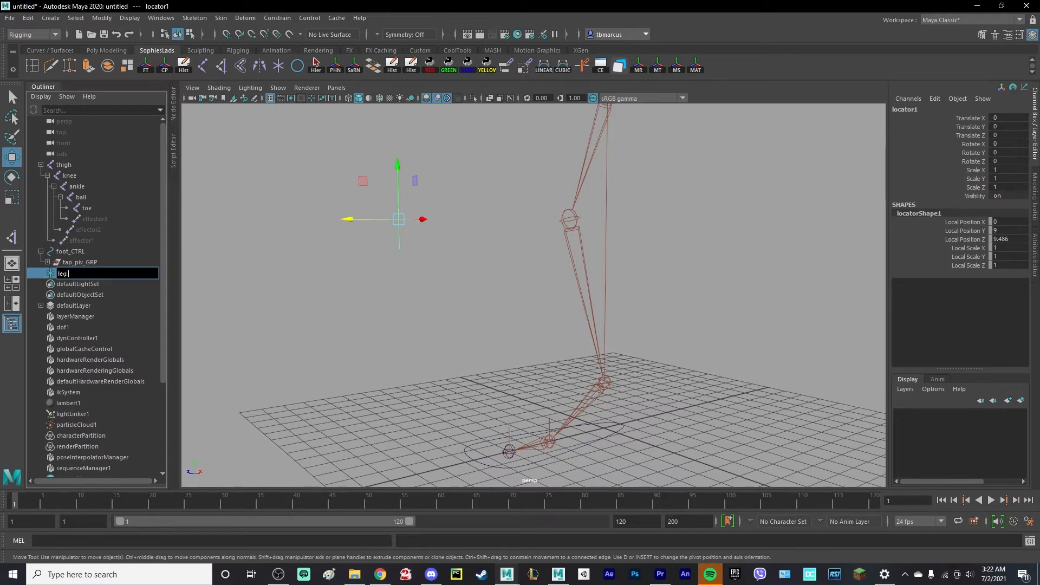
{"action": "type", "text": "leg_pole_vec"}
{"action": "key", "text": "Return"}
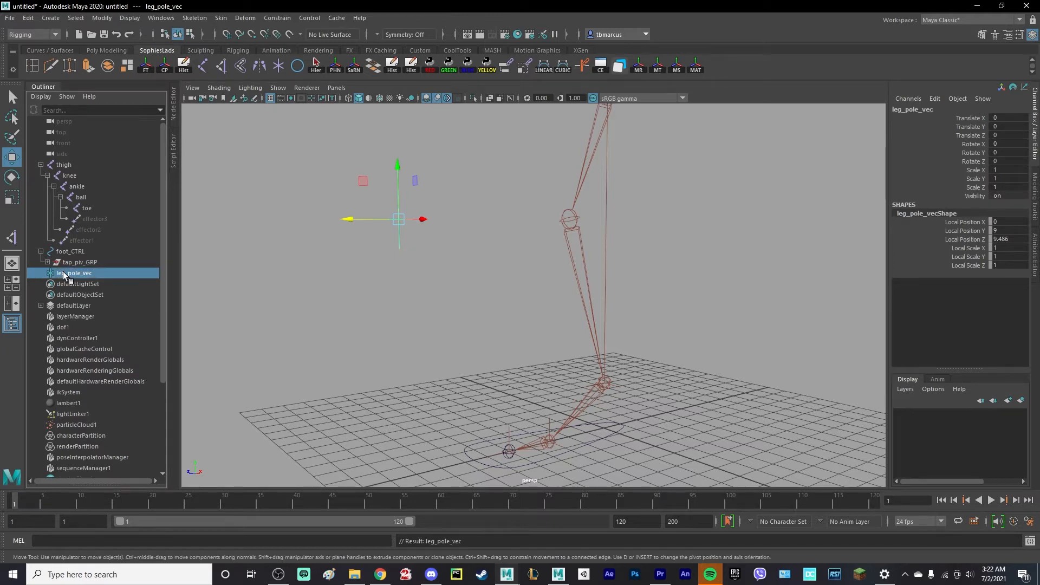
Add a pole vector constraint from leg_pole_vec to ankle_ik.
{"action": "left_click", "coordinate": [506, 314]}
{"action": "left_click_drag", "start_coordinate": [353, 195], "coordinate": [407, 239]}
{"action": "left_click_drag", "start_coordinate": [412, 244], "coordinate": [451, 292], "text": "alt"}
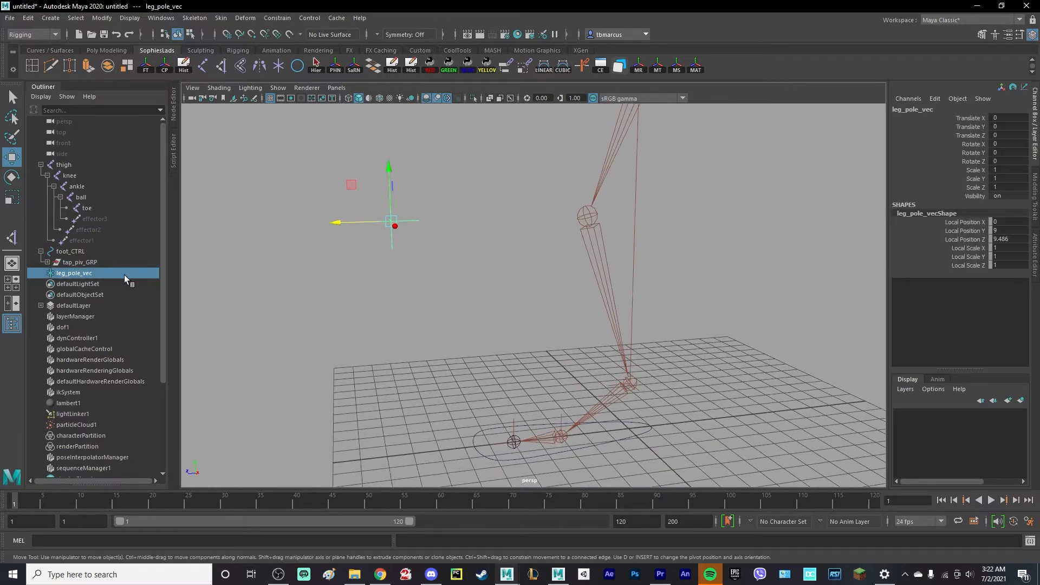
{"action": "left_click_drag", "start_coordinate": [641, 394], "coordinate": [487, 293], "text": "alt"}
{"action": "left_click", "coordinate": [612, 394]}
{"action": "scroll", "coordinate": [512, 352], "scroll_direction": "down", "scroll_amount": 9}
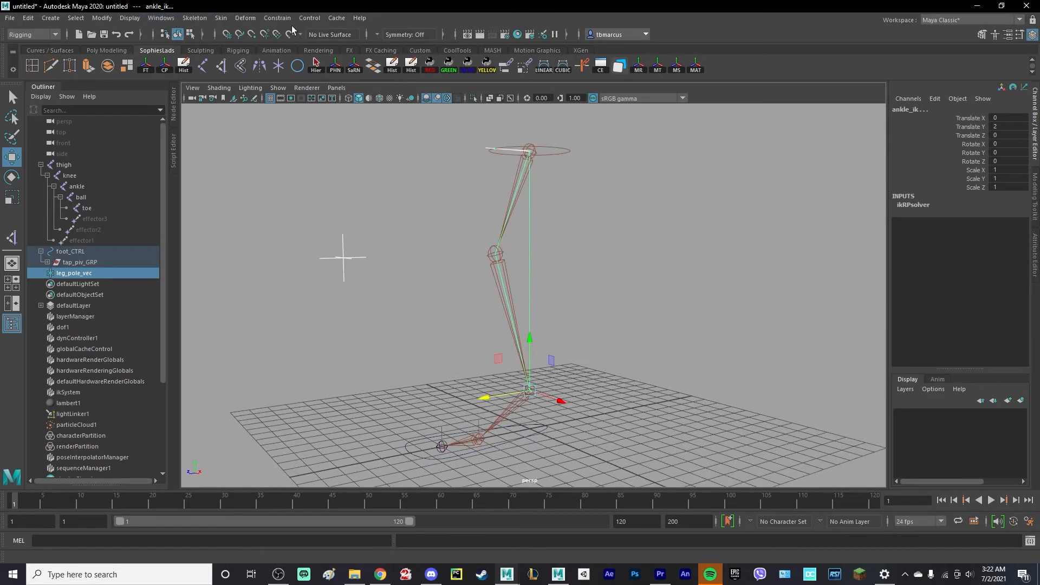
{"action": "left_click", "coordinate": [274, 18]}
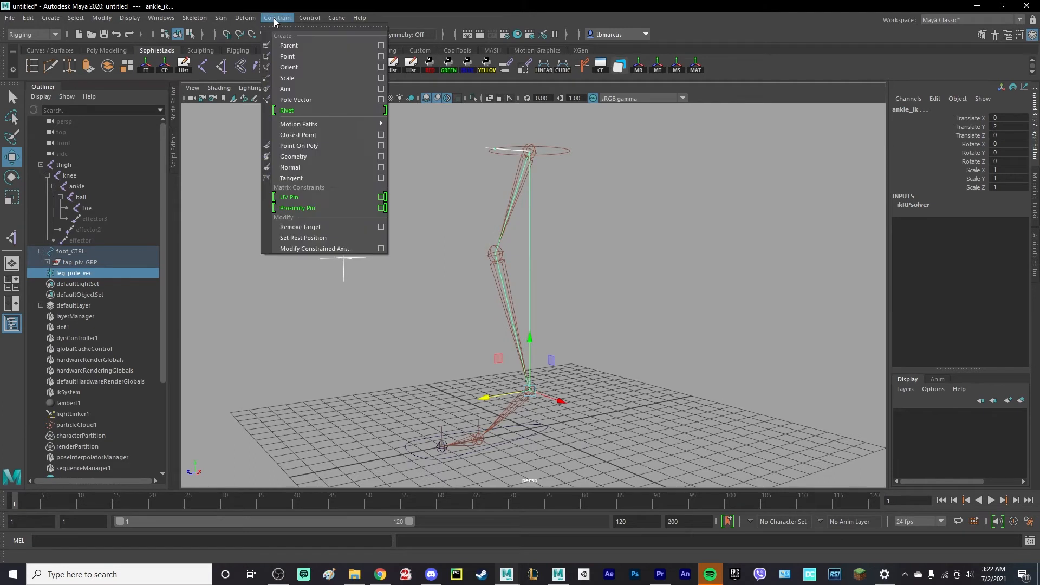
{"action": "left_click", "coordinate": [301, 100]}
Test the knee direction by moving leg_pole_vec sideways along X, and undo the moves.
{"action": "left_click_drag", "start_coordinate": [431, 292], "coordinate": [599, 297], "text": "alt"}
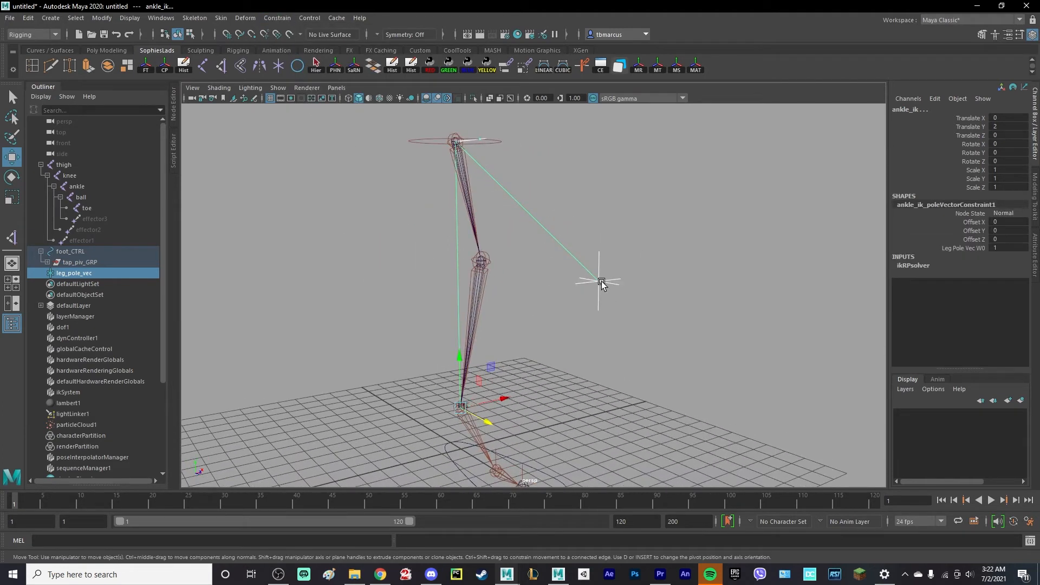
{"action": "left_click", "coordinate": [602, 282]}
{"action": "left_click_drag", "start_coordinate": [671, 323], "coordinate": [650, 331], "text": "alt"}
{"action": "left_click_drag", "start_coordinate": [603, 287], "coordinate": [487, 195]}
{"action": "left_click_drag", "start_coordinate": [420, 172], "coordinate": [303, 313]}
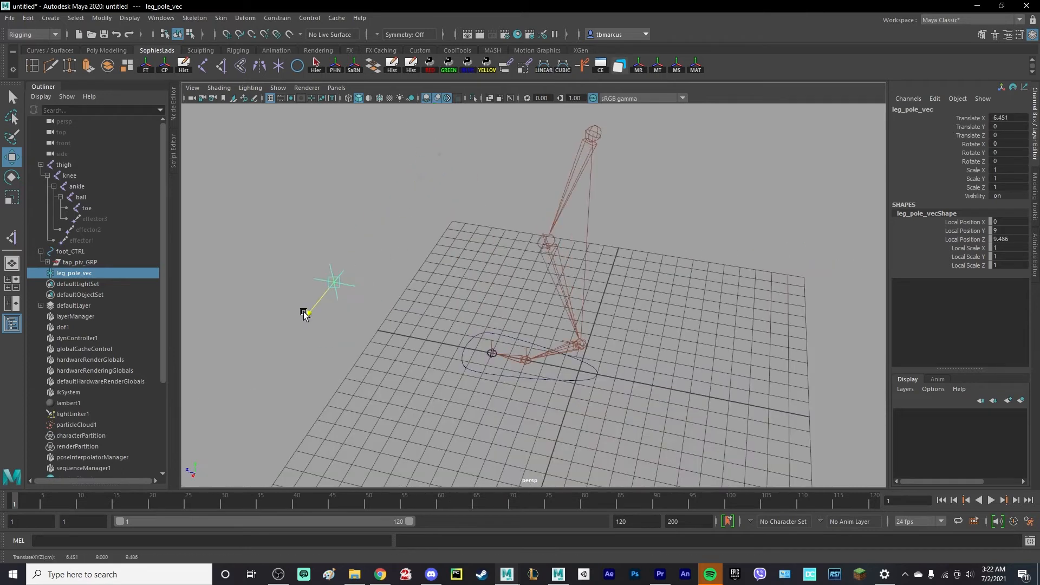
{"action": "key", "text": "ctrl+z"}
{"action": "key", "text": "ctrl+z"}
Test the constrained leg by rotating tap_piv_GRP about 66 degrees in X, and undo the rotation.
{"action": "left_click_drag", "start_coordinate": [448, 301], "coordinate": [564, 260], "text": "alt"}
{"action": "left_click_drag", "start_coordinate": [580, 341], "coordinate": [504, 325], "text": "alt"}
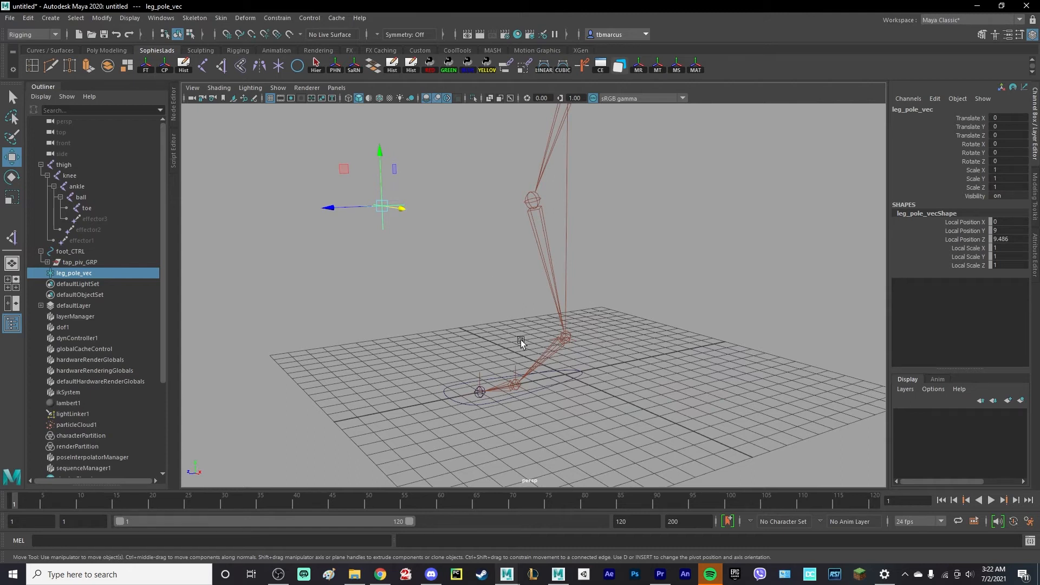
{"action": "left_click_drag", "start_coordinate": [613, 365], "coordinate": [516, 348], "text": "alt"}
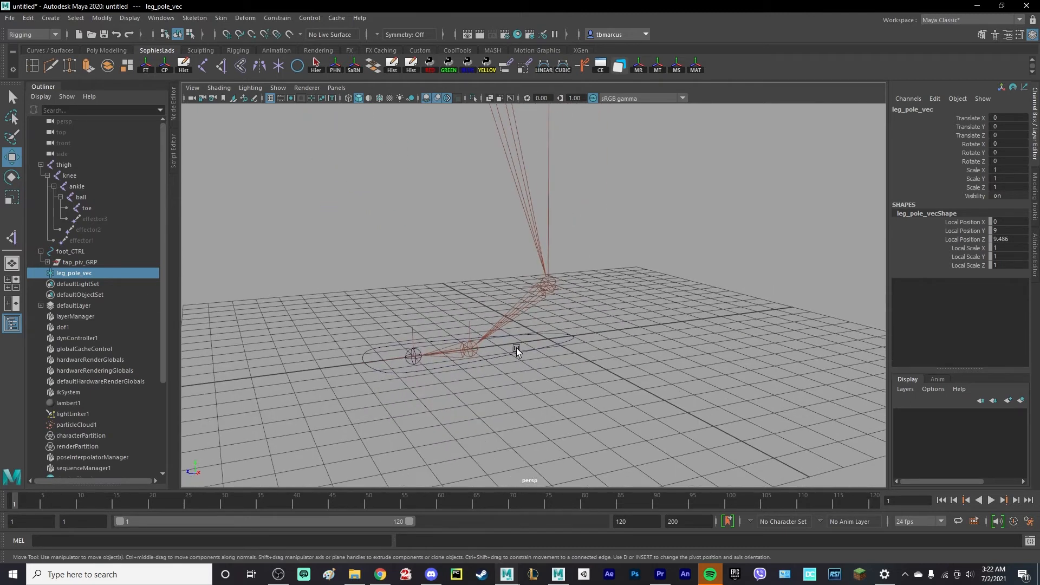
{"action": "left_click", "coordinate": [65, 263]}
{"action": "key", "text": "e"}
{"action": "left_click_drag", "start_coordinate": [443, 298], "coordinate": [369, 268], "text": "alt"}
{"action": "middle_click_drag", "start_coordinate": [443, 248], "coordinate": [405, 255], "text": "alt"}
{"action": "middle_click_drag", "start_coordinate": [420, 138], "coordinate": [419, 243], "text": "alt"}
{"action": "left_click_drag", "start_coordinate": [430, 261], "coordinate": [361, 297], "text": "alt"}
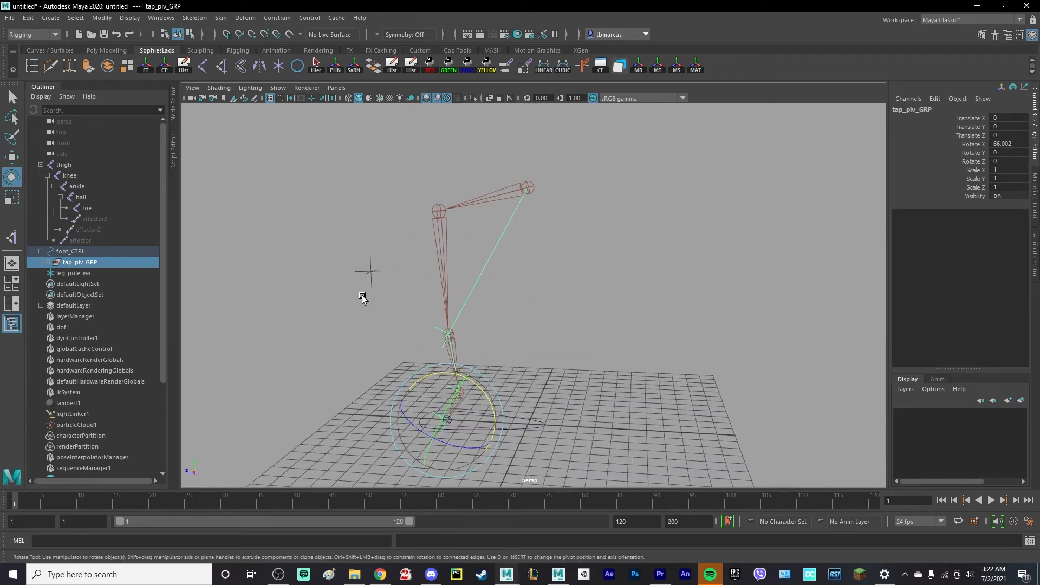
{"action": "left_click_drag", "start_coordinate": [400, 261], "coordinate": [474, 312], "text": "alt"}
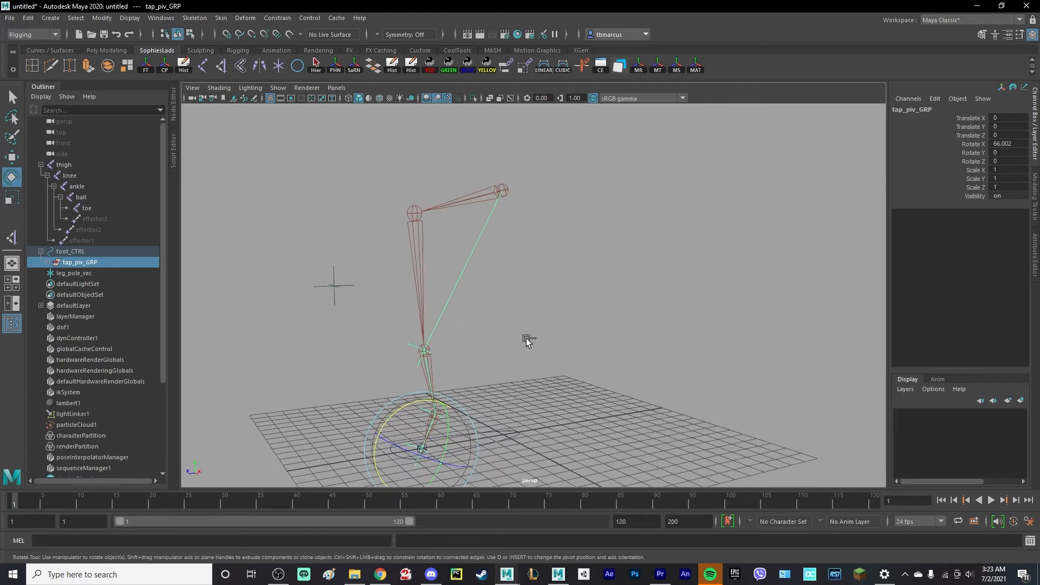
{"action": "key", "text": "ctrl+z"}
{"action": "left_click_drag", "start_coordinate": [513, 377], "coordinate": [520, 327], "text": "alt"}
{"action": "middle_click_drag", "start_coordinate": [521, 328], "coordinate": [520, 316], "text": "alt"}
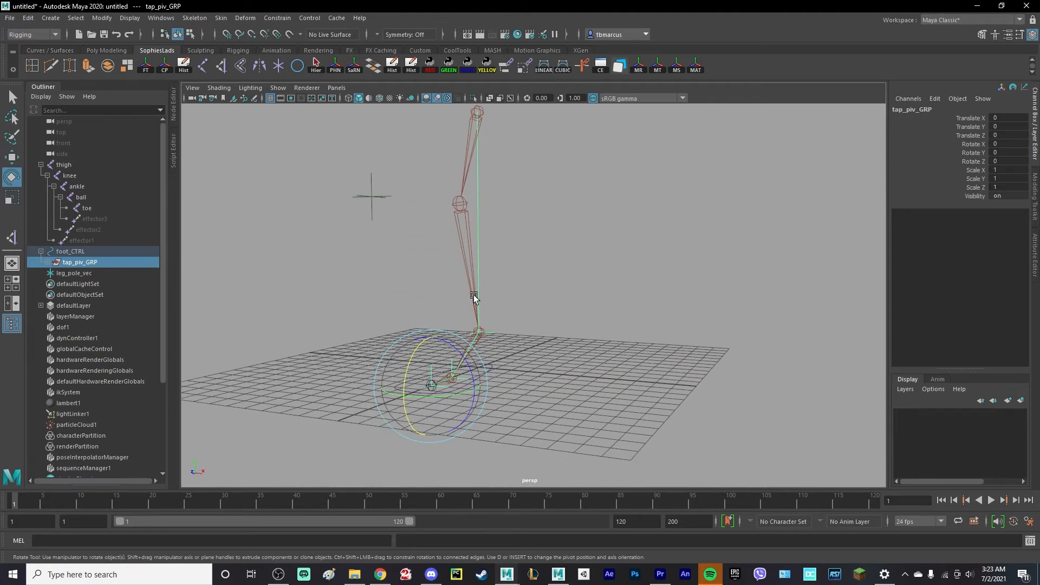
Group tap_piv_GRP under foot_CTRL and rename the new parent group heel_piv_GRP.
{"action": "left_click", "coordinate": [506, 399]}
{"action": "left_click_drag", "start_coordinate": [506, 399], "coordinate": [473, 366], "text": "alt"}
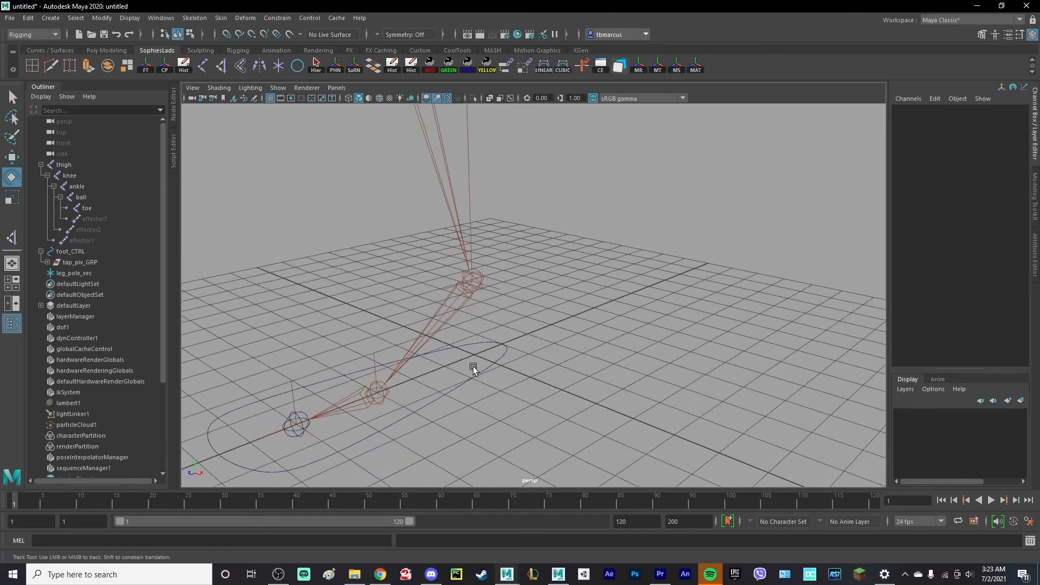
{"action": "middle_click_drag", "start_coordinate": [473, 367], "coordinate": [414, 336], "text": "alt"}
{"action": "left_click", "coordinate": [74, 264]}
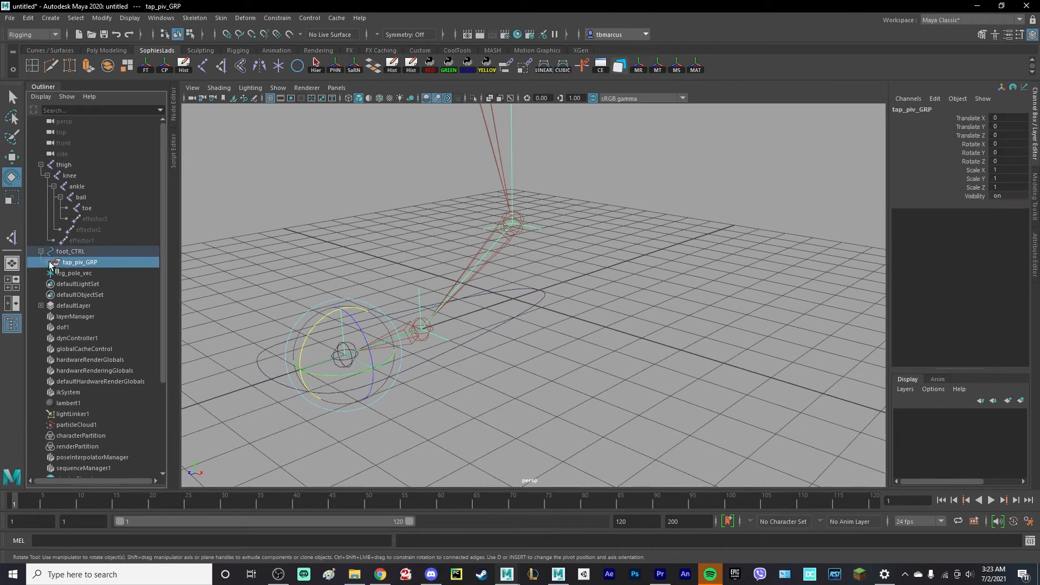
{"action": "left_click", "coordinate": [47, 263]}
{"action": "left_click", "coordinate": [53, 263]}
{"action": "key", "text": "ctrl+g"}
{"action": "double_click", "coordinate": [79, 264]}
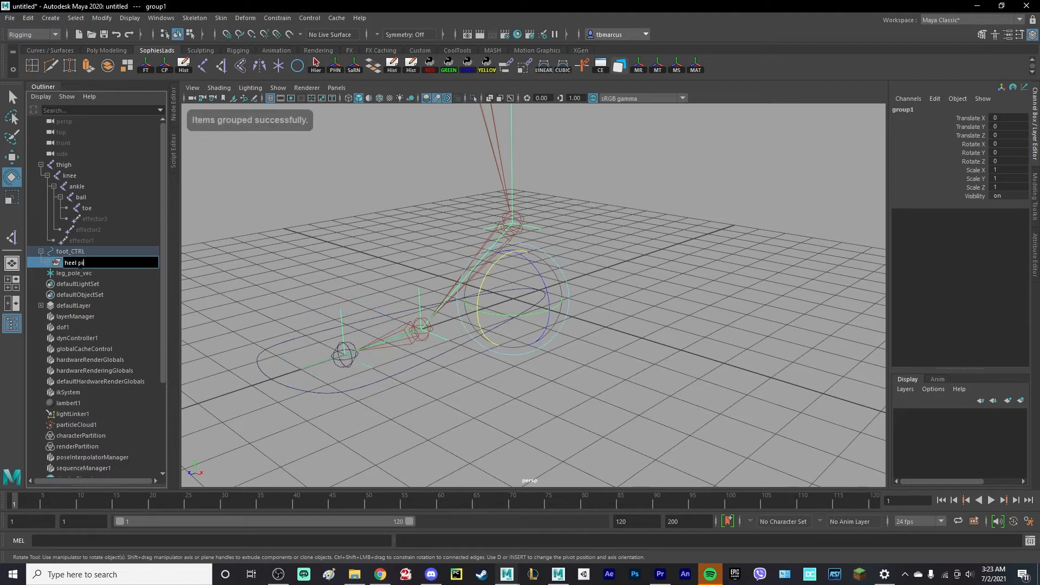
{"action": "type", "text": "heel_piv_GRP"}
{"action": "key", "text": "Return"}
Snap the pivot of heel_piv_GRP to the ankle joint and lower it straight down onto the ground grid.
{"action": "key", "text": "w"}
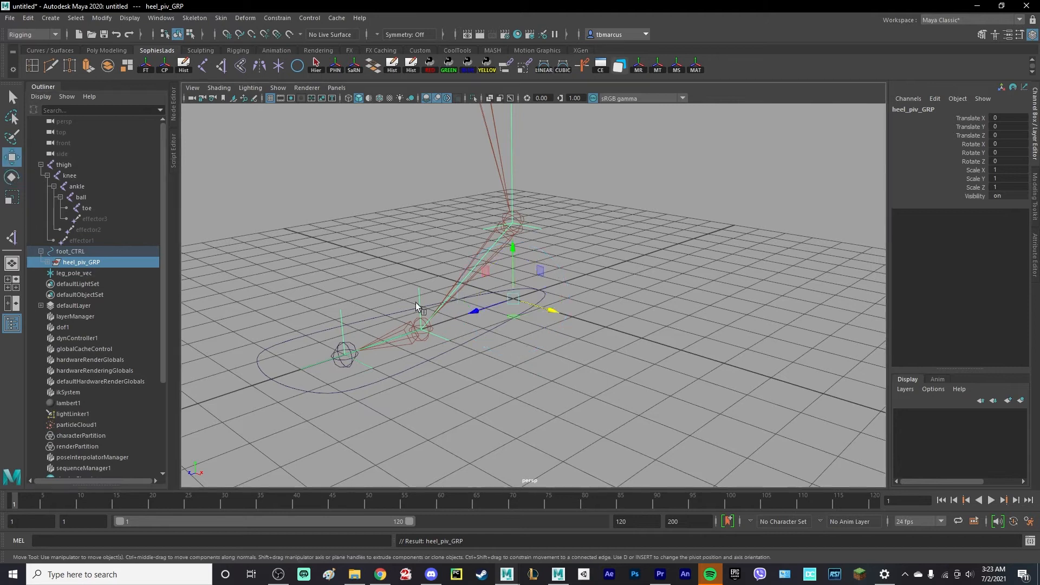
{"action": "left_click_drag", "start_coordinate": [414, 302], "coordinate": [530, 330], "text": "alt"}
{"action": "key", "text": "d"}
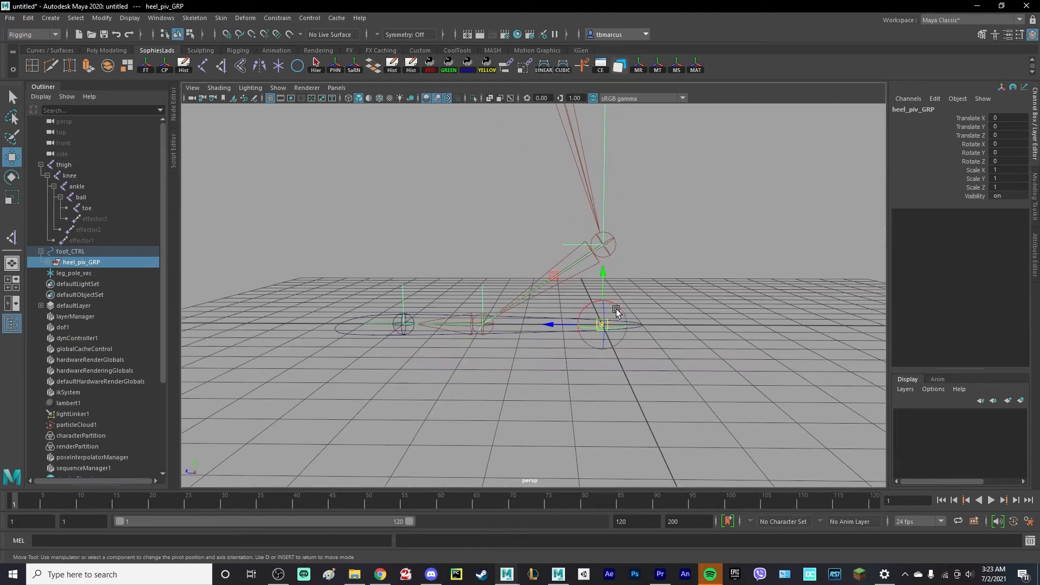
{"action": "key", "text": "v"}
{"action": "left_click_drag", "start_coordinate": [603, 323], "coordinate": [594, 248]}
{"action": "left_click_drag", "start_coordinate": [654, 285], "coordinate": [638, 301], "text": "alt"}
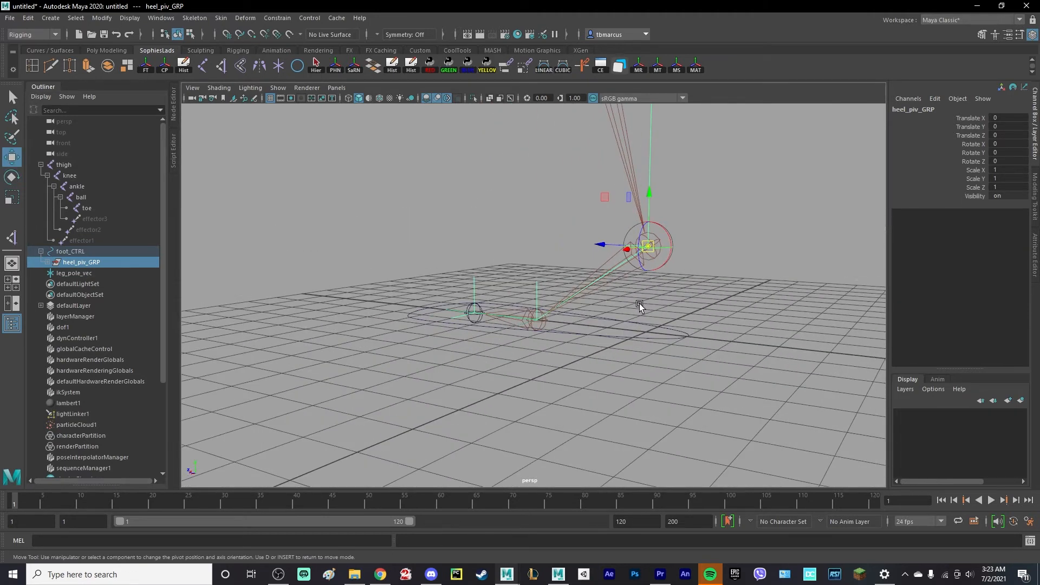
{"action": "key", "text": "x"}
{"action": "left_click_drag", "start_coordinate": [650, 199], "coordinate": [653, 332]}
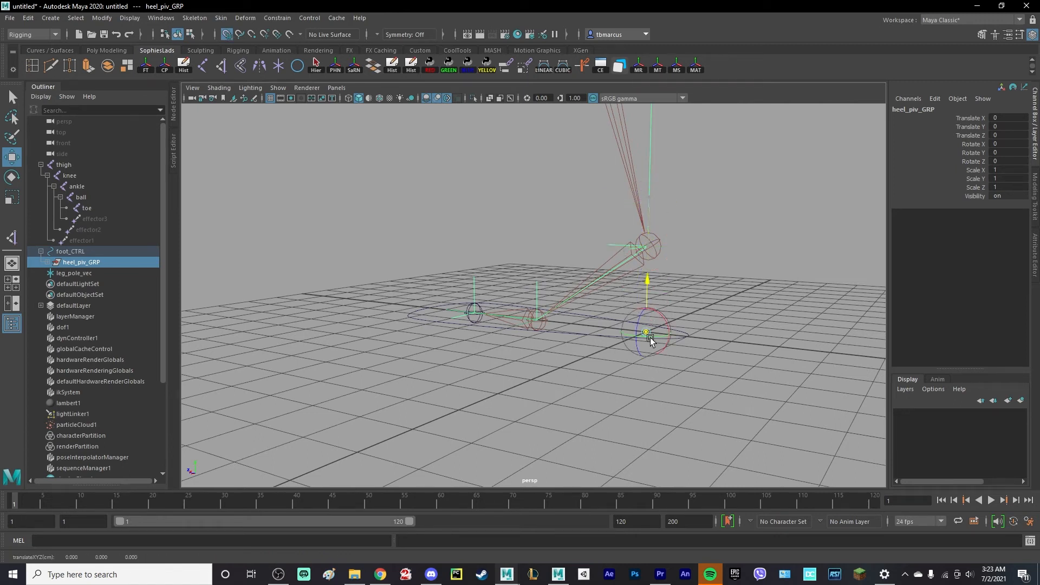
{"action": "left_click_drag", "start_coordinate": [711, 365], "coordinate": [624, 241], "text": "alt"}
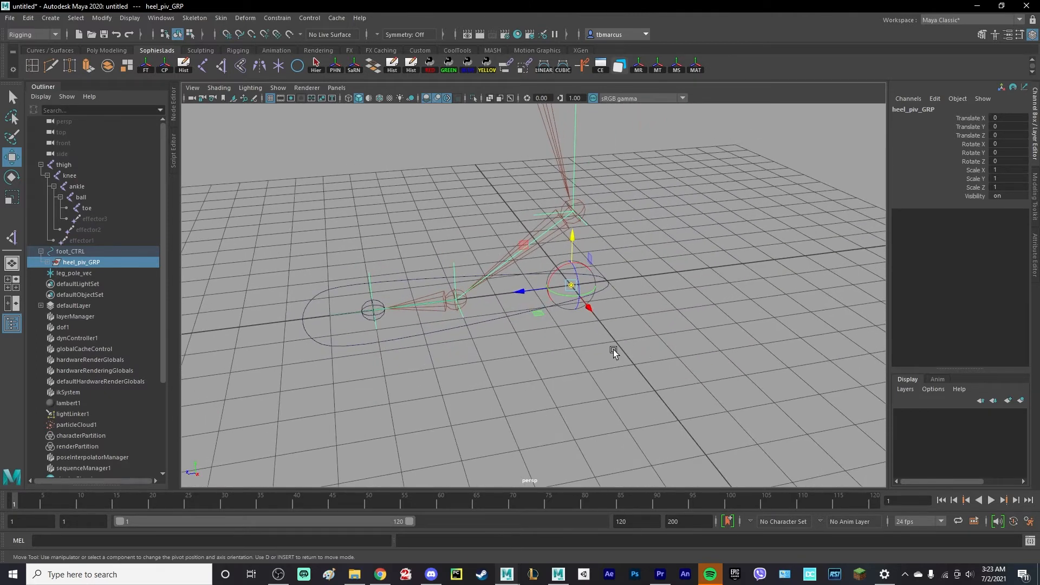
Test the heel pivot by rotating heel_piv_GRP about -45 degrees in X, and undo the rotation.
{"action": "left_click_drag", "start_coordinate": [613, 349], "coordinate": [530, 281], "text": "alt"}
{"action": "key", "text": "e"}
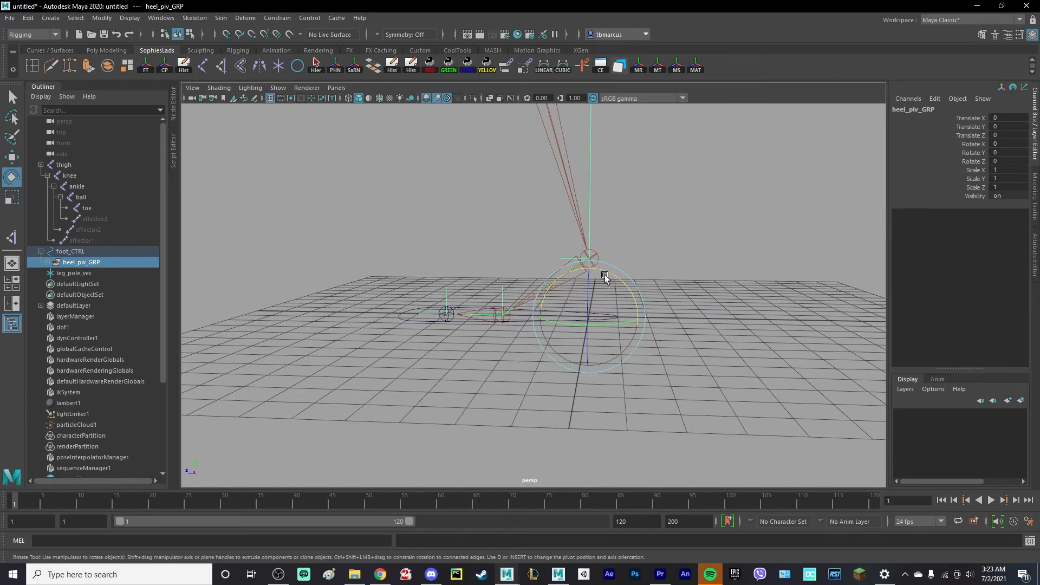
{"action": "left_click_drag", "start_coordinate": [605, 275], "coordinate": [632, 302]}
{"action": "scroll", "coordinate": [613, 258], "scroll_direction": "down", "scroll_amount": 5}
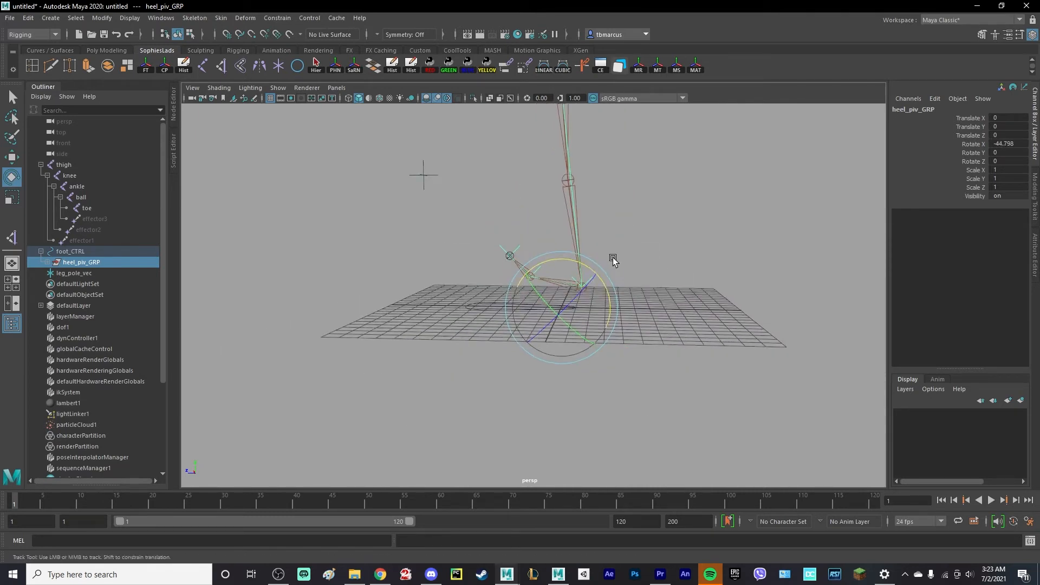
{"action": "middle_click_drag", "start_coordinate": [613, 258], "coordinate": [617, 272], "text": "alt"}
{"action": "key", "text": "ctrl+z"}
Create two empty groups for the foot lean pivots.
{"action": "left_click_drag", "start_coordinate": [550, 343], "coordinate": [554, 343], "text": "alt"}
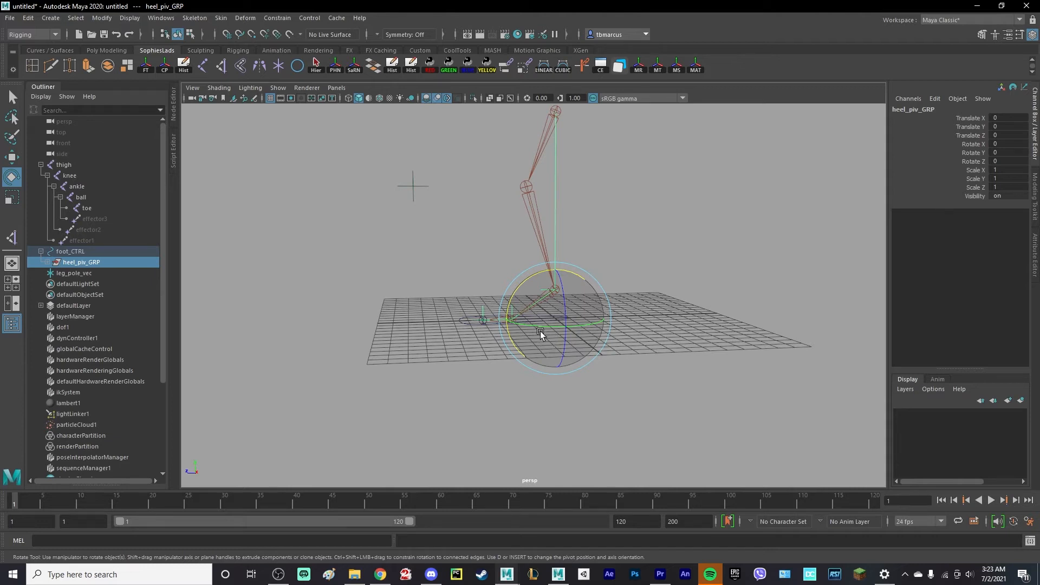
{"action": "scroll", "coordinate": [543, 331], "scroll_direction": "up", "scroll_amount": 5}
{"action": "left_click_drag", "start_coordinate": [506, 331], "coordinate": [558, 345], "text": "alt"}
{"action": "left_click_drag", "start_coordinate": [480, 356], "coordinate": [600, 356], "text": "alt"}
{"action": "left_click", "coordinate": [629, 313]}
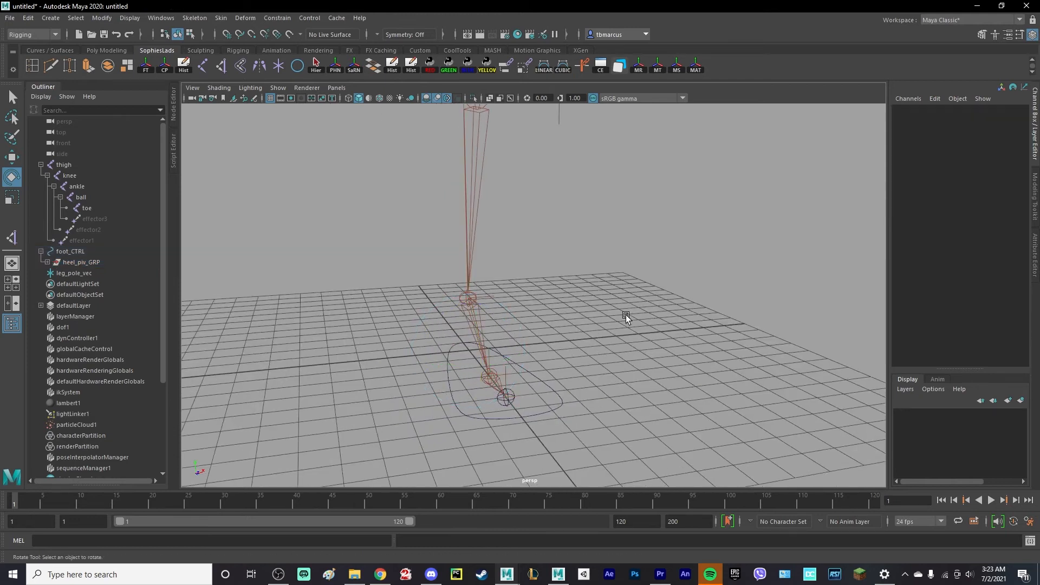
{"action": "left_click_drag", "start_coordinate": [625, 314], "coordinate": [570, 318], "text": "alt"}
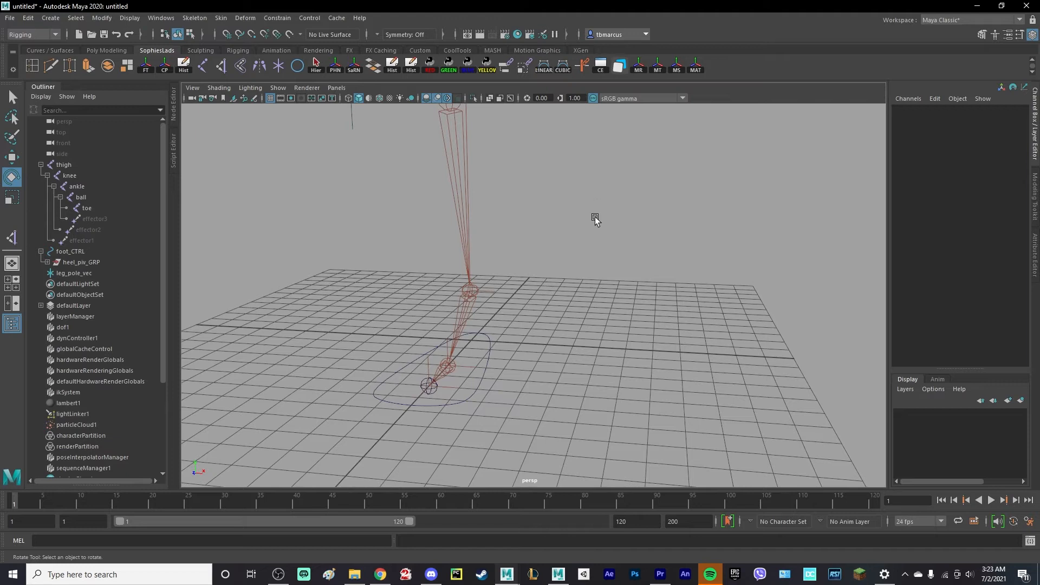
{"action": "key", "text": "ctrl+g"}
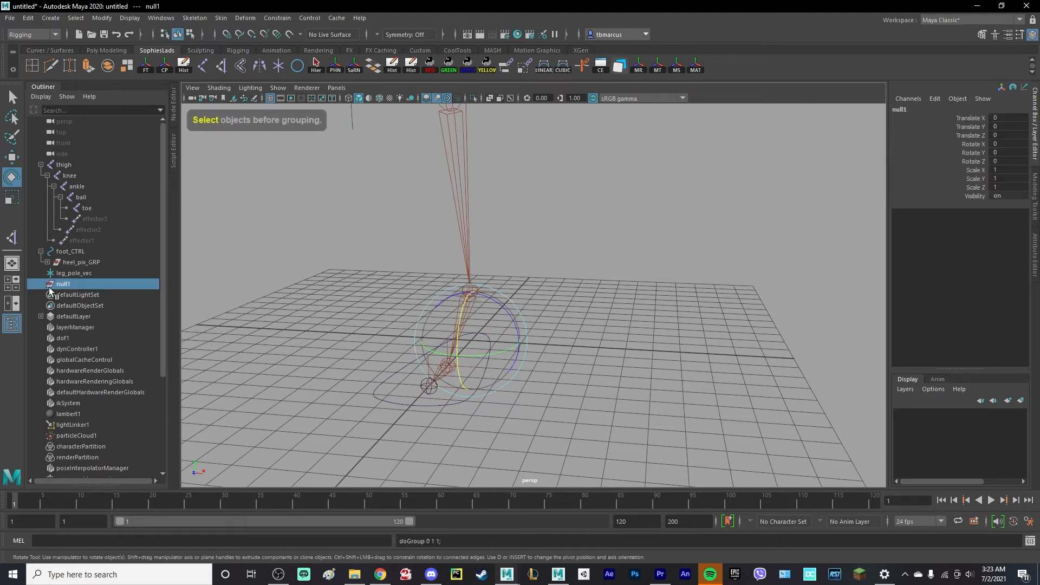
{"action": "left_click", "coordinate": [627, 190]}
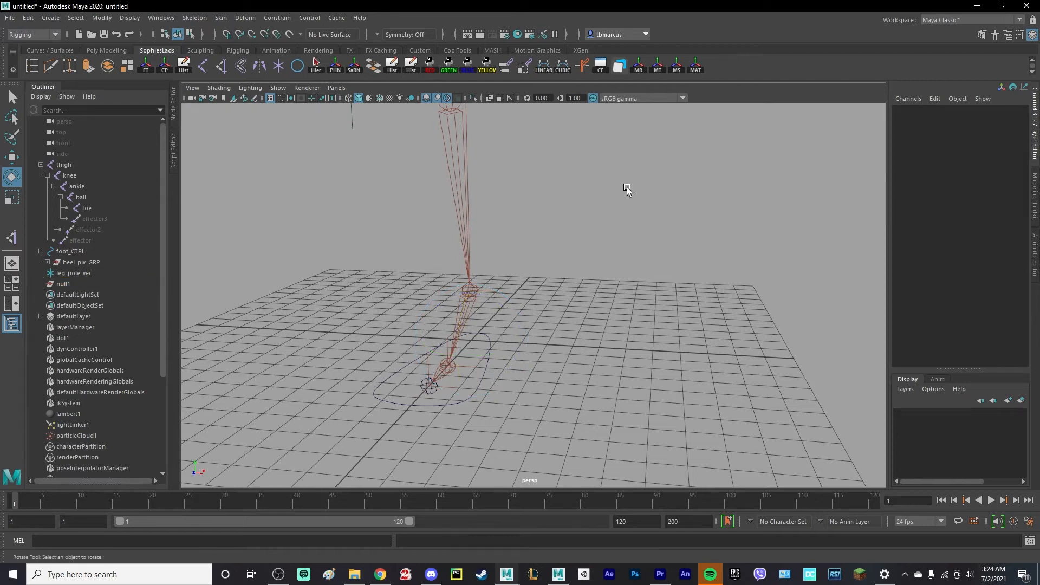
{"action": "key", "text": "ctrl+g"}
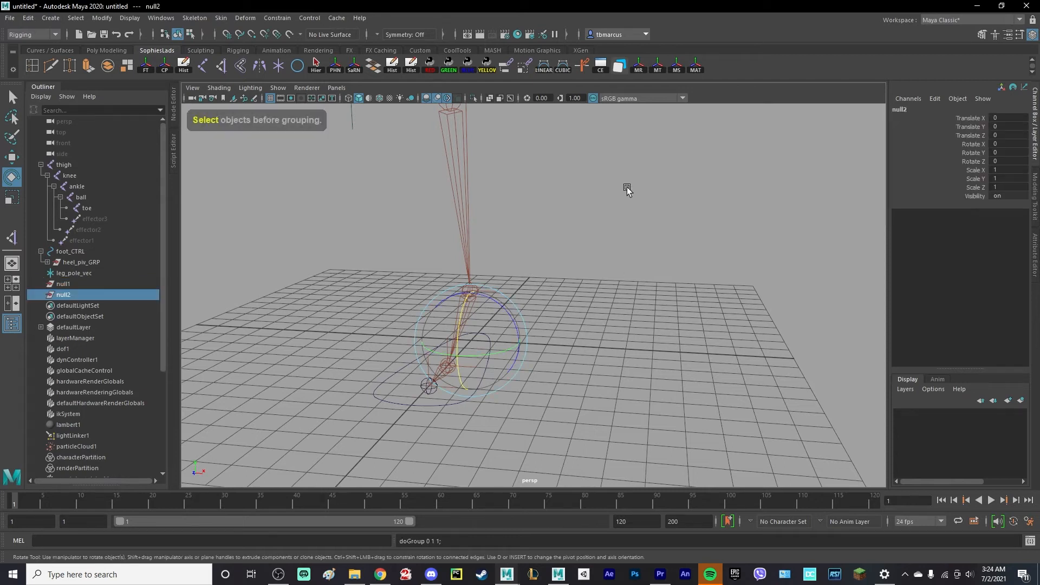
Rename the empty groups null1 and null2 outer_foot_lean and inner_foot_lean.
{"action": "left_click", "coordinate": [67, 286]}
{"action": "left_click", "coordinate": [73, 294], "text": "shift"}
{"action": "left_click_drag", "start_coordinate": [563, 325], "coordinate": [464, 295], "text": "alt"}
{"action": "scroll", "coordinate": [525, 343], "scroll_direction": "up", "scroll_amount": 3}
{"action": "key", "text": "w"}
{"action": "left_click_drag", "start_coordinate": [538, 283], "coordinate": [590, 312], "text": "alt"}
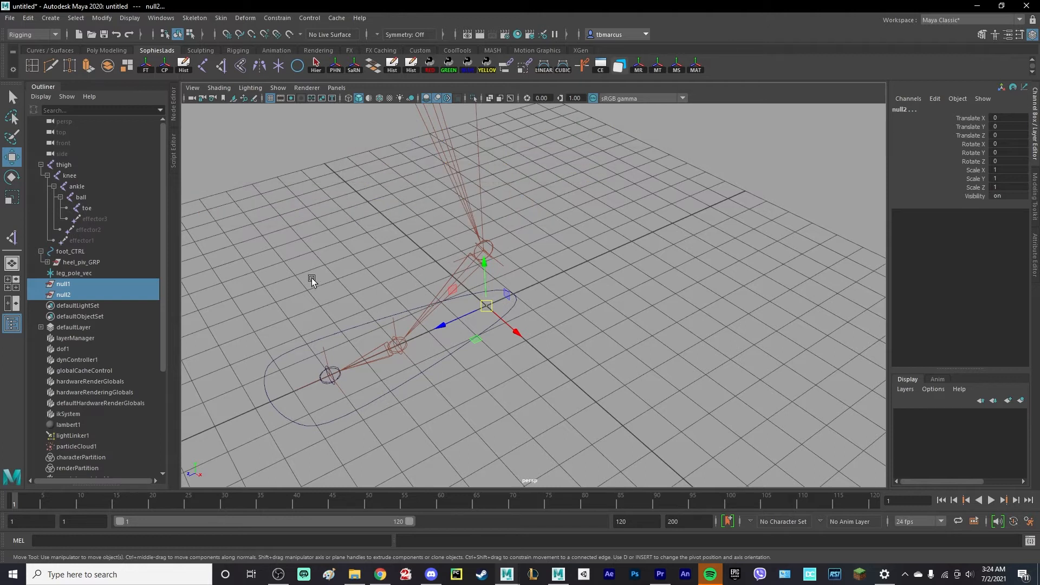
{"action": "double_click", "coordinate": [70, 286]}
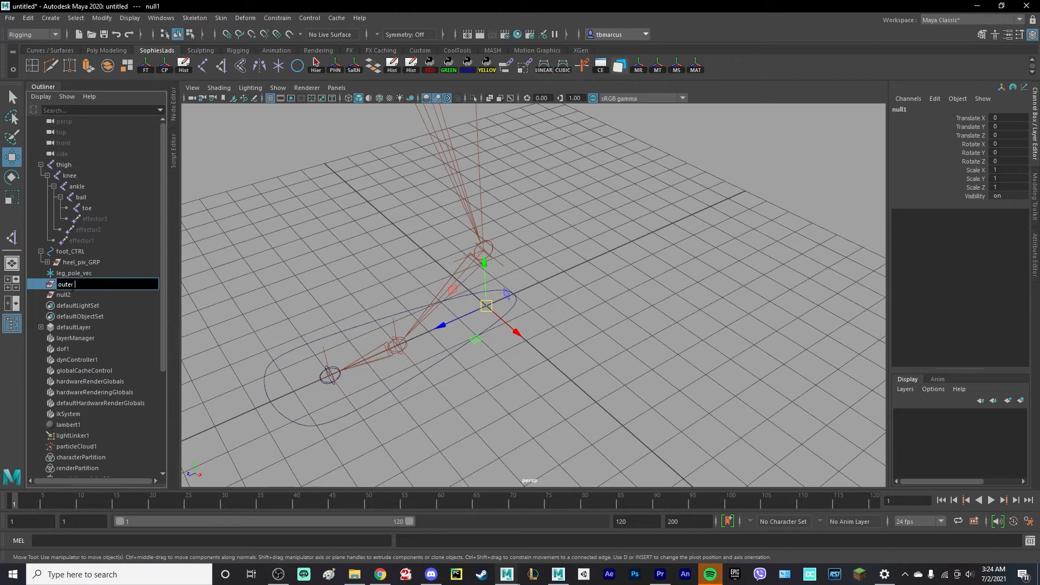
{"action": "type", "text": "outer foot le"}
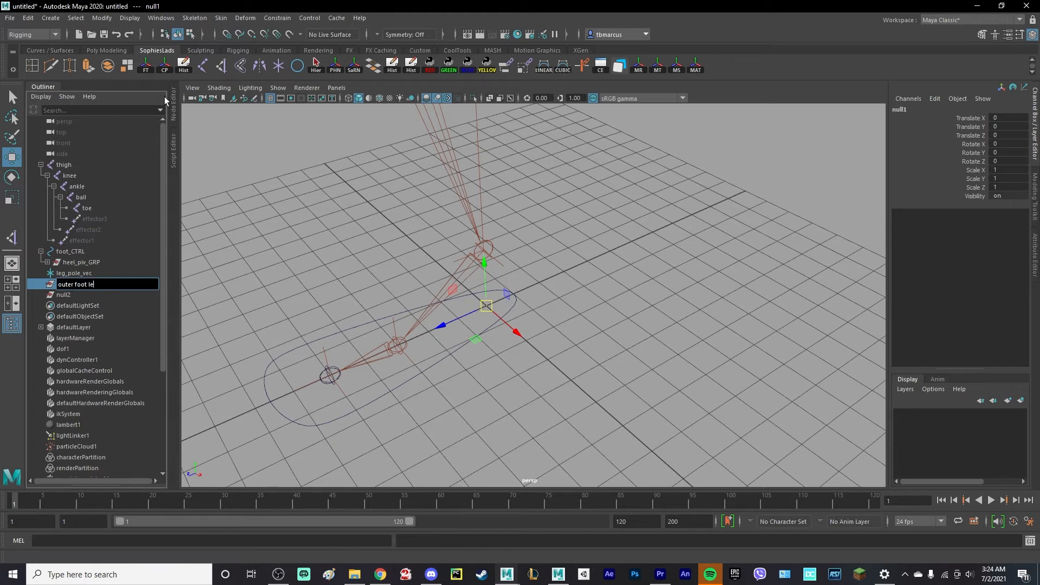
{"action": "type", "text": "an"}
{"action": "key", "text": "Return"}
{"action": "double_click", "coordinate": [65, 295]}
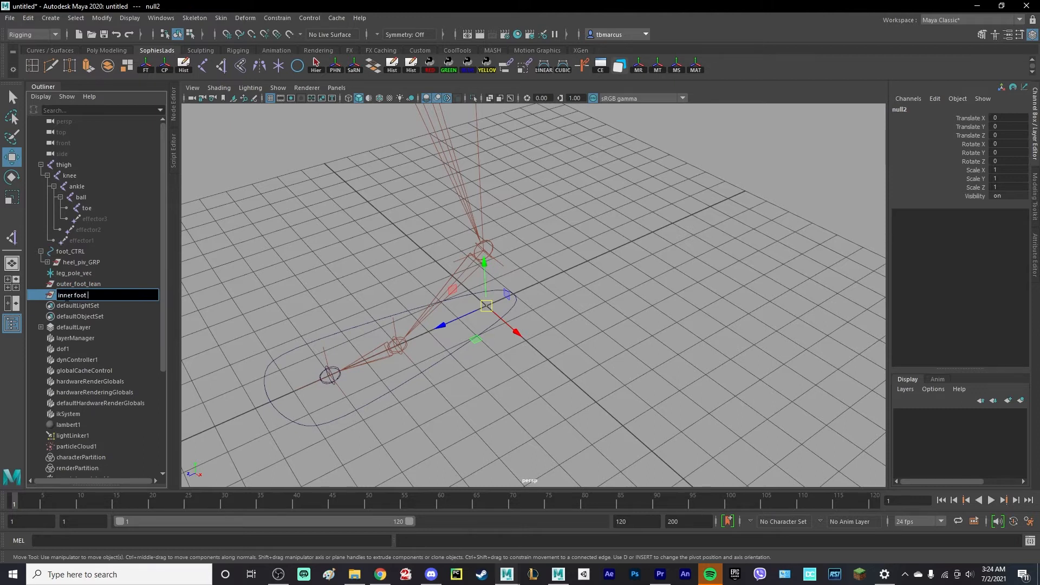
{"action": "type", "text": "inner foot lean"}
{"action": "key", "text": "Return"}
Move outer_foot_lean across the ground plane to the foot curve's outer edge, at about X 1.33 and Z 2.57.
{"action": "left_click_drag", "start_coordinate": [370, 420], "coordinate": [502, 370], "text": "alt"}
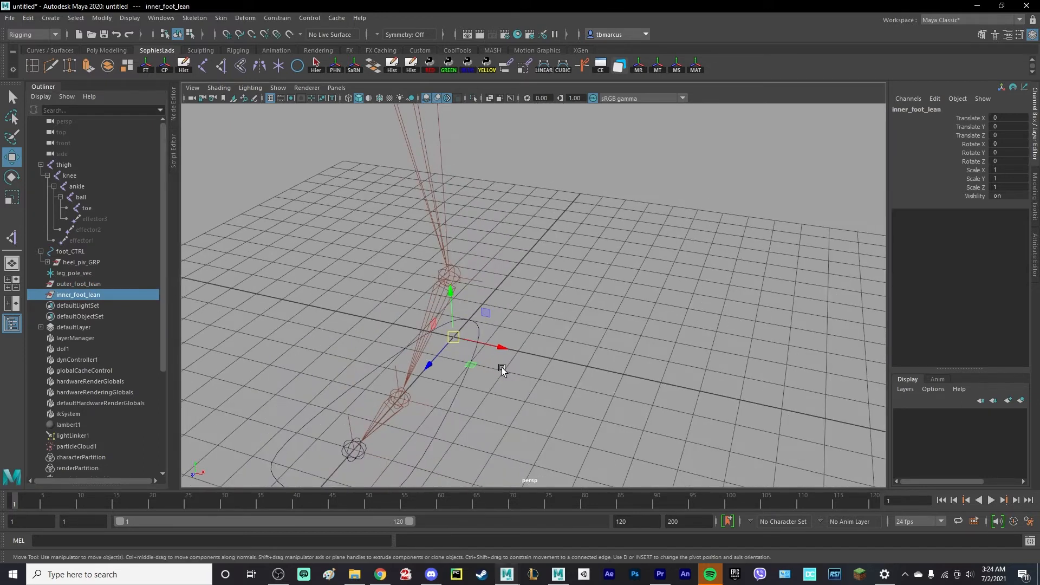
{"action": "middle_click_drag", "start_coordinate": [502, 370], "coordinate": [526, 304], "text": "alt"}
{"action": "left_click", "coordinate": [79, 285]}
{"action": "left_click_drag", "start_coordinate": [452, 341], "coordinate": [596, 352], "text": "alt"}
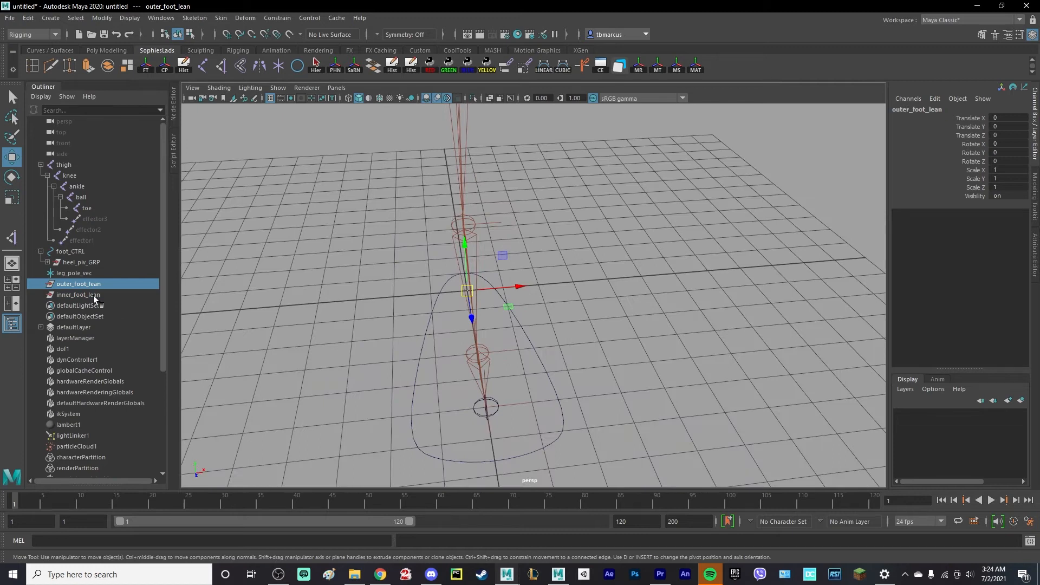
{"action": "left_click_drag", "start_coordinate": [416, 352], "coordinate": [622, 309], "text": "alt"}
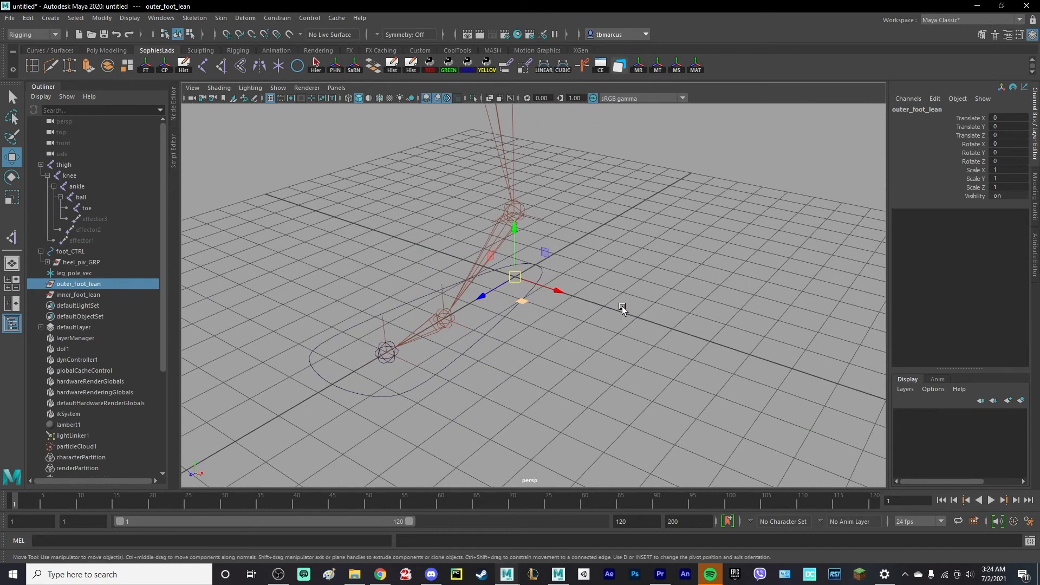
{"action": "left_click_drag", "start_coordinate": [526, 306], "coordinate": [456, 309], "text": "alt"}
{"action": "key", "text": "ctrl+z"}
{"action": "left_click", "coordinate": [521, 304]}
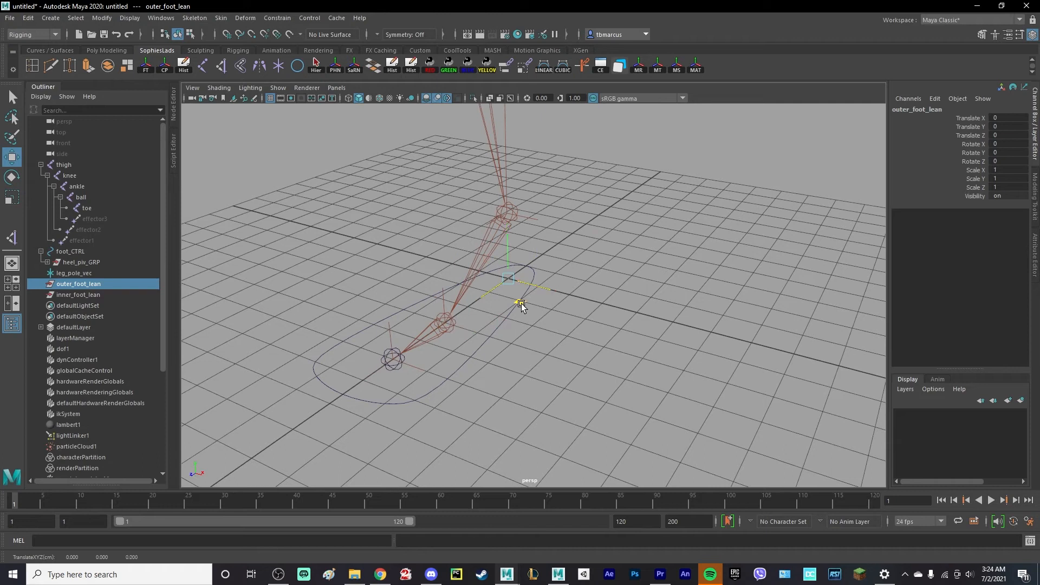
{"action": "left_click_drag", "start_coordinate": [524, 301], "coordinate": [503, 358]}
{"action": "left_click_drag", "start_coordinate": [502, 358], "coordinate": [571, 373], "text": "alt"}
{"action": "middle_click_drag", "start_coordinate": [566, 373], "coordinate": [578, 333], "text": "alt"}
{"action": "scroll", "coordinate": [578, 333], "scroll_direction": "down", "scroll_amount": 4}
{"action": "left_click_drag", "start_coordinate": [578, 333], "coordinate": [505, 284], "text": "alt"}
{"action": "middle_click_drag", "start_coordinate": [520, 224], "coordinate": [506, 296], "text": "alt"}
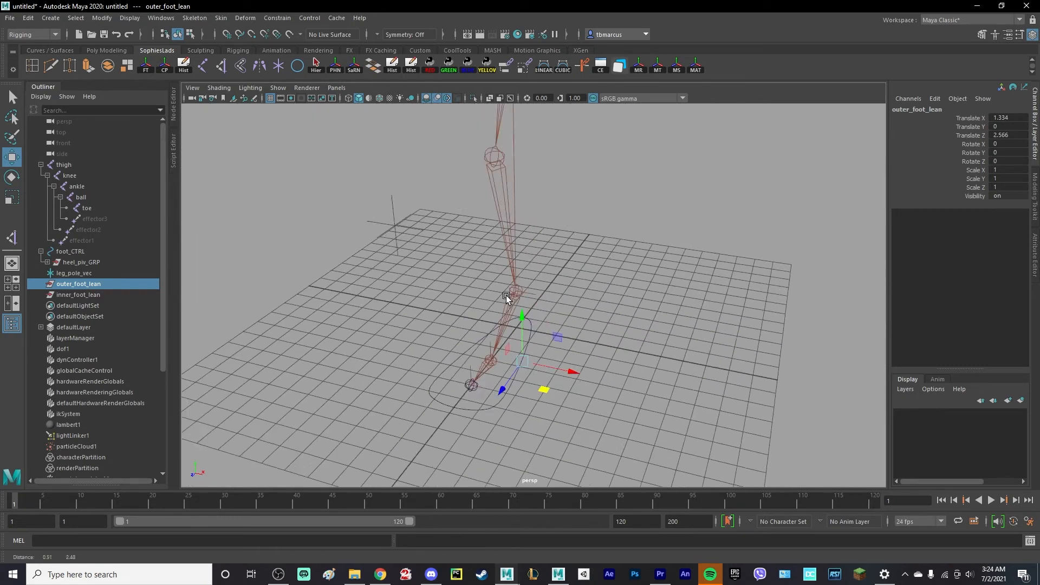
{"action": "left_click_drag", "start_coordinate": [506, 297], "coordinate": [472, 199], "text": "alt"}
{"action": "middle_click_drag", "start_coordinate": [498, 447], "coordinate": [503, 351], "text": "alt"}
{"action": "left_click_drag", "start_coordinate": [504, 350], "coordinate": [534, 385], "text": "alt"}
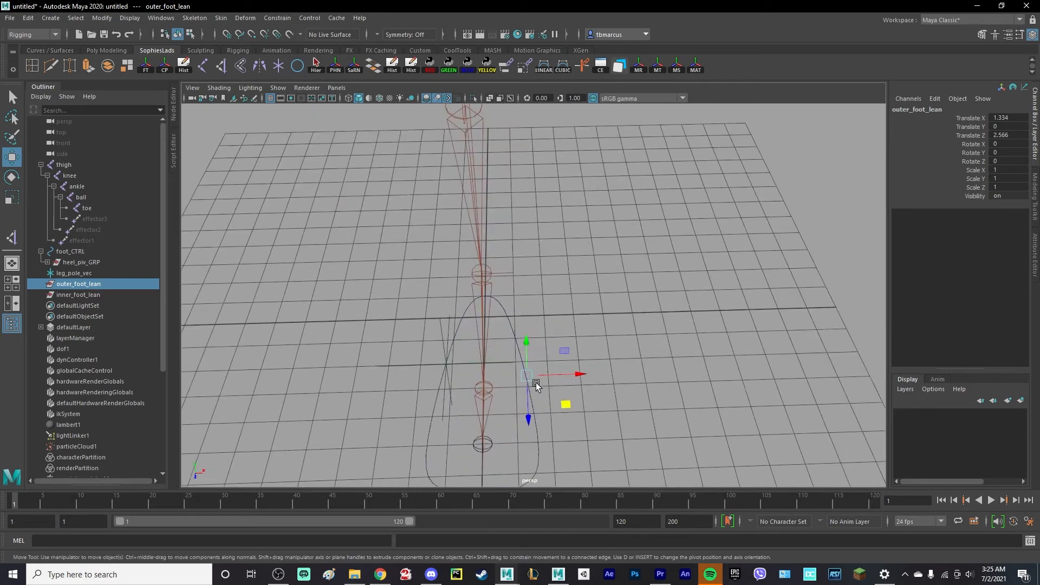
{"action": "middle_click_drag", "start_coordinate": [530, 416], "coordinate": [538, 353], "text": "alt"}
Move inner_foot_lean to the opposite side edge of the foot curve and parent it under outer_foot_lean.
{"action": "left_click", "coordinate": [96, 295]}
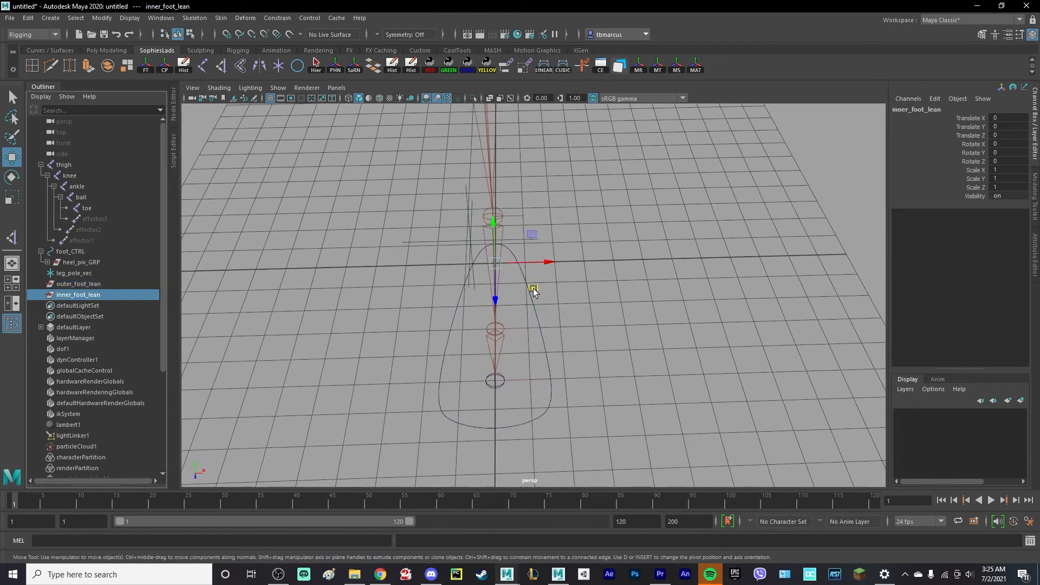
{"action": "left_click_drag", "start_coordinate": [533, 291], "coordinate": [501, 349]}
{"action": "middle_click_drag", "start_coordinate": [73, 297], "coordinate": [76, 287]}
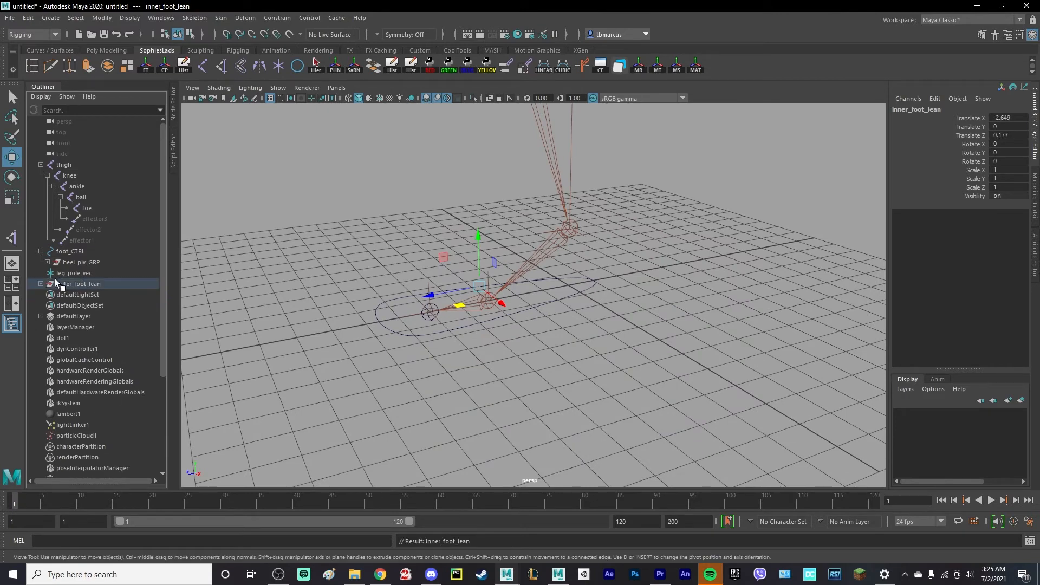
Parent heel_piv_GRP under inner_foot_lean, and outer_foot_lean under foot_CTRL.
{"action": "left_click", "coordinate": [75, 263]}
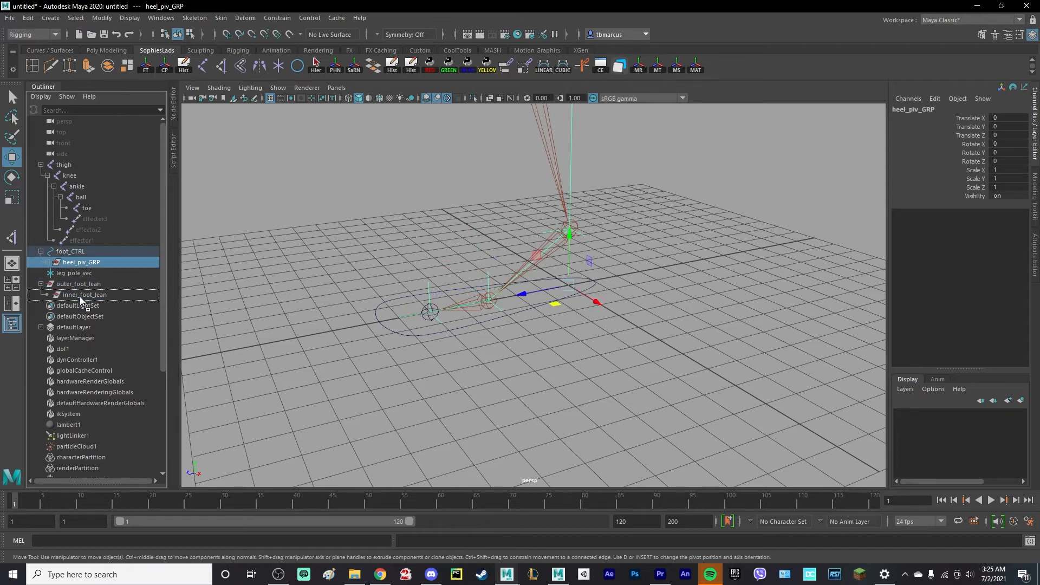
{"action": "middle_click_drag", "start_coordinate": [79, 297], "coordinate": [79, 253]}
{"action": "left_click", "coordinate": [86, 274]}
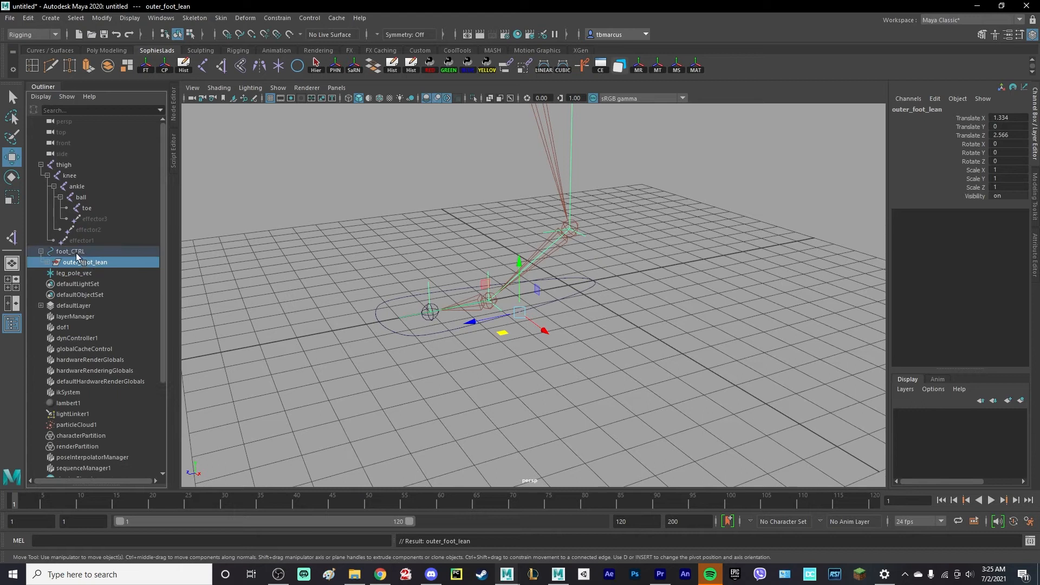
Test the nested rig by raising foot_CTRL about 4.3 units in Y, and undo the move.
{"action": "left_click", "coordinate": [76, 252]}
{"action": "left_click_drag", "start_coordinate": [648, 352], "coordinate": [571, 334], "text": "alt"}
{"action": "left_click_drag", "start_coordinate": [535, 265], "coordinate": [541, 199]}
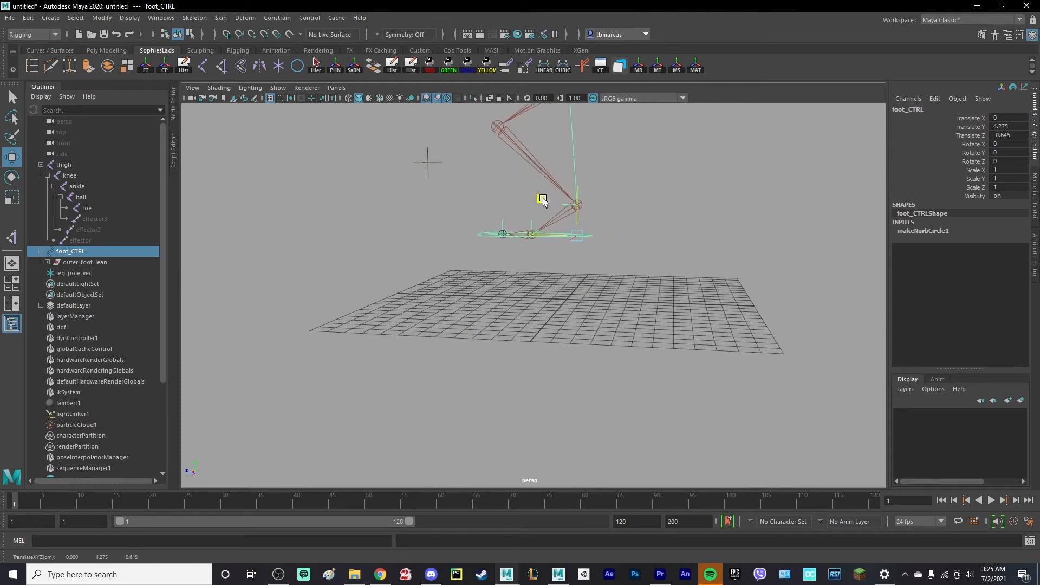
{"action": "key", "text": "ctrl+z"}
{"action": "left_click_drag", "start_coordinate": [392, 257], "coordinate": [463, 272], "text": "alt"}
Expand the full outer_foot_lean hierarchy, test the outer lean by rotating outer_foot_lean, and undo the rotation.
{"action": "left_click", "coordinate": [48, 262], "text": "shift"}
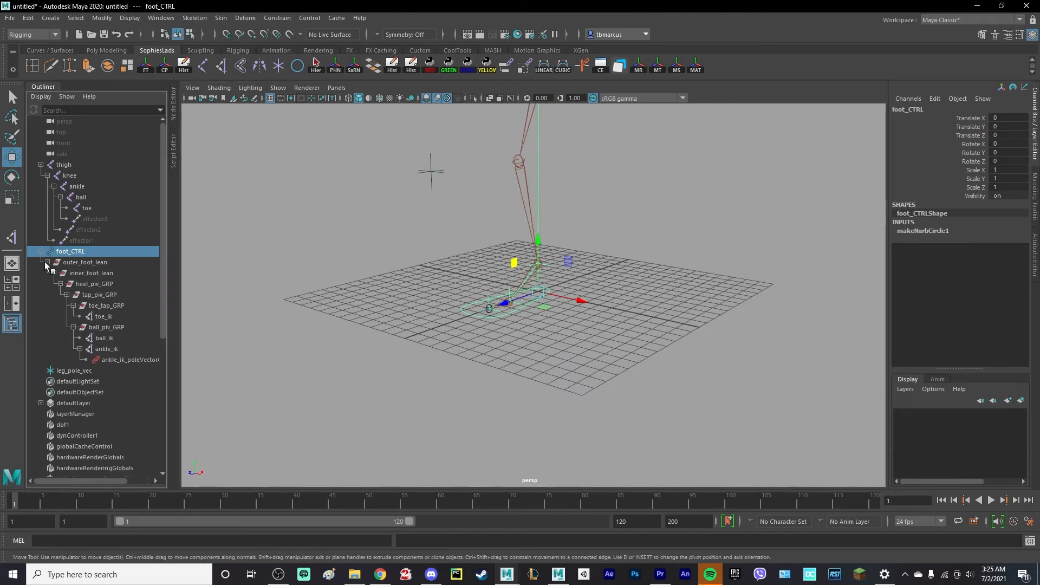
{"action": "scroll", "coordinate": [522, 313], "scroll_direction": "up", "scroll_amount": 3}
{"action": "left_click", "coordinate": [141, 261]}
{"action": "key", "text": "e"}
{"action": "left_click_drag", "start_coordinate": [417, 282], "coordinate": [588, 277], "text": "alt"}
{"action": "key", "text": "ctrl+z"}
Test inner_foot_lean with a rotation of about 28 degrees in Z and heel_piv_GRP with a rotation, undoing both.
{"action": "left_click", "coordinate": [126, 275]}
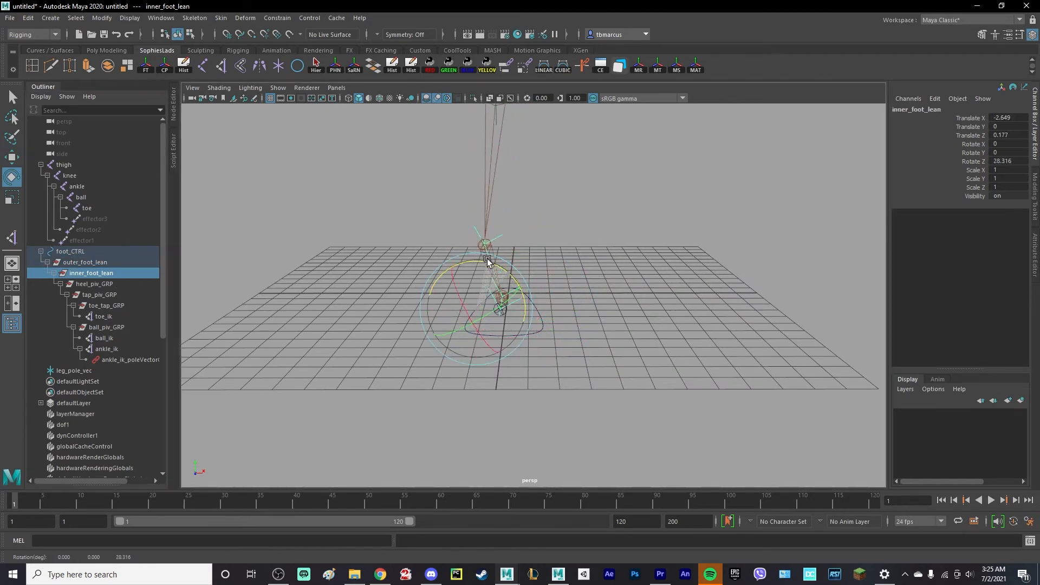
{"action": "left_click", "coordinate": [138, 282]}
{"action": "left_click_drag", "start_coordinate": [541, 300], "coordinate": [549, 251], "text": "alt"}
{"action": "key", "text": "ctrl+z"}
Test the toe-tip pivot by rotating tap_piv_GRP about -22 degrees in X, and undo the rotation.
{"action": "left_click", "coordinate": [113, 293]}
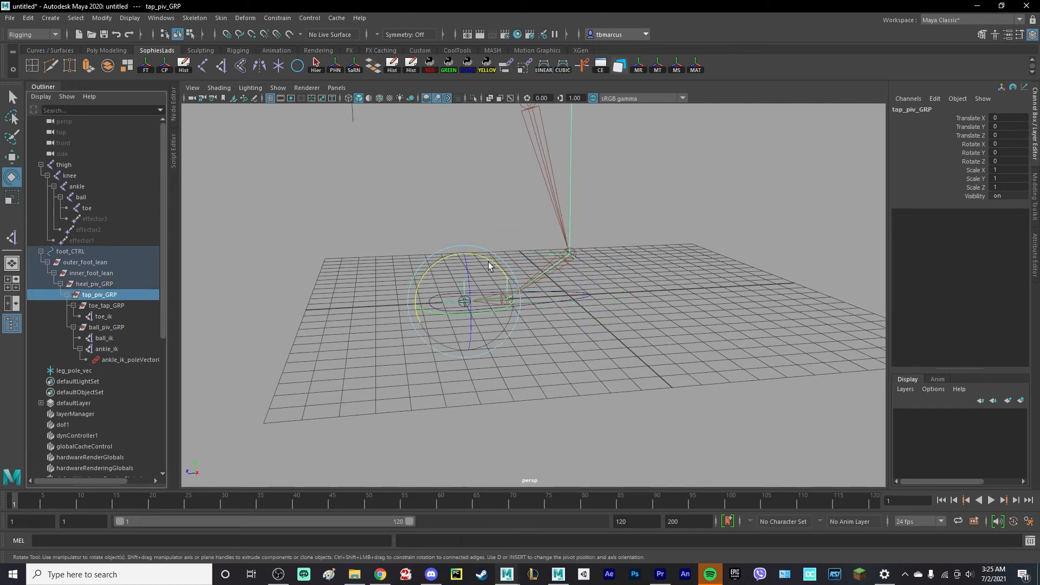
{"action": "left_click_drag", "start_coordinate": [488, 262], "coordinate": [509, 262]}
{"action": "key", "text": "ctrl+z"}
{"action": "left_click", "coordinate": [103, 304]}
{"action": "left_click", "coordinate": [100, 294]}
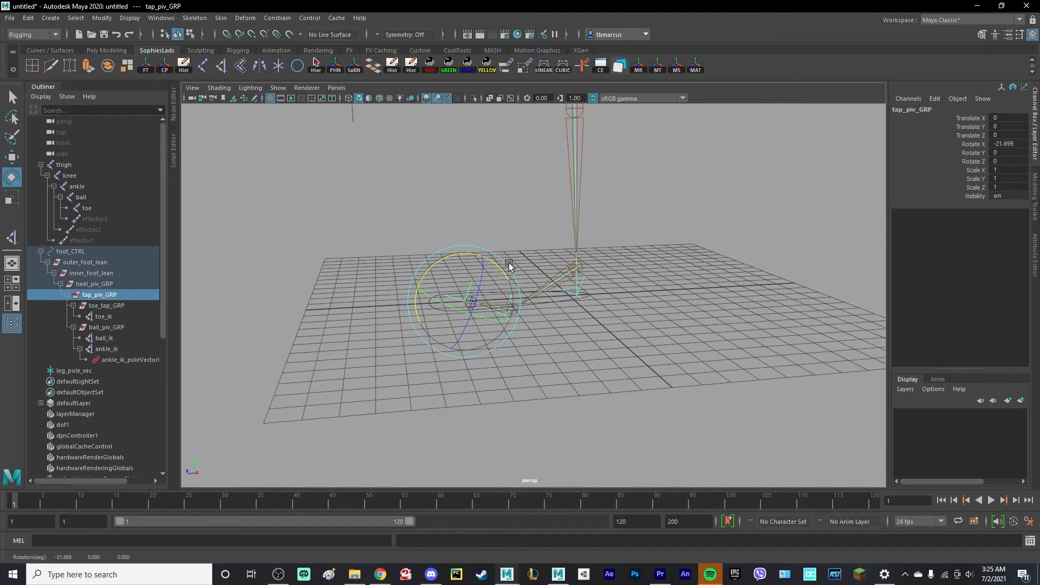
Repeat the toe-tip pivot test by rotating tap_piv_GRP about 72 degrees in X, undoing each test rotation.
{"action": "key", "text": "ctrl+z"}
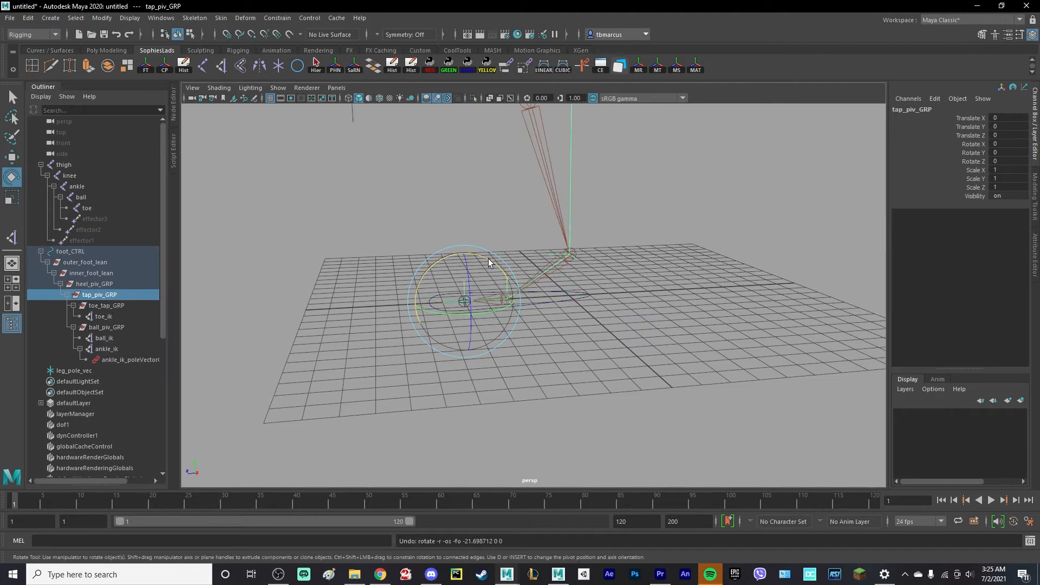
{"action": "left_click_drag", "start_coordinate": [488, 258], "coordinate": [414, 248]}
{"action": "key", "text": "ctrl+z"}
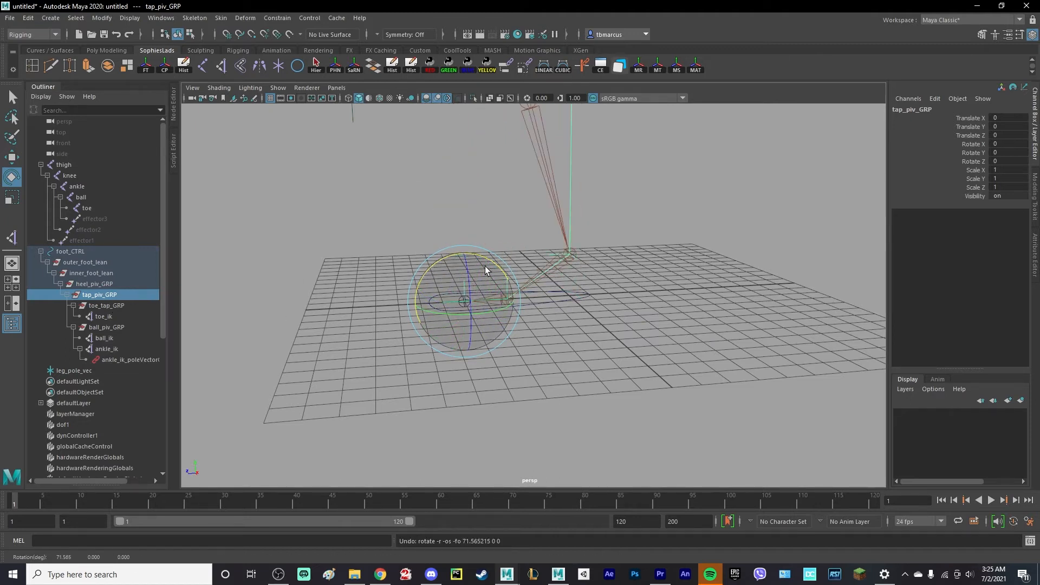
{"action": "left_click_drag", "start_coordinate": [492, 261], "coordinate": [441, 257]}
{"action": "key", "text": "ctrl+z"}
Test the ball pivot by rotating ball_piv_GRP about 38.5 degrees in X, undo the rotation, and clear the selection.
{"action": "left_click", "coordinate": [116, 304]}
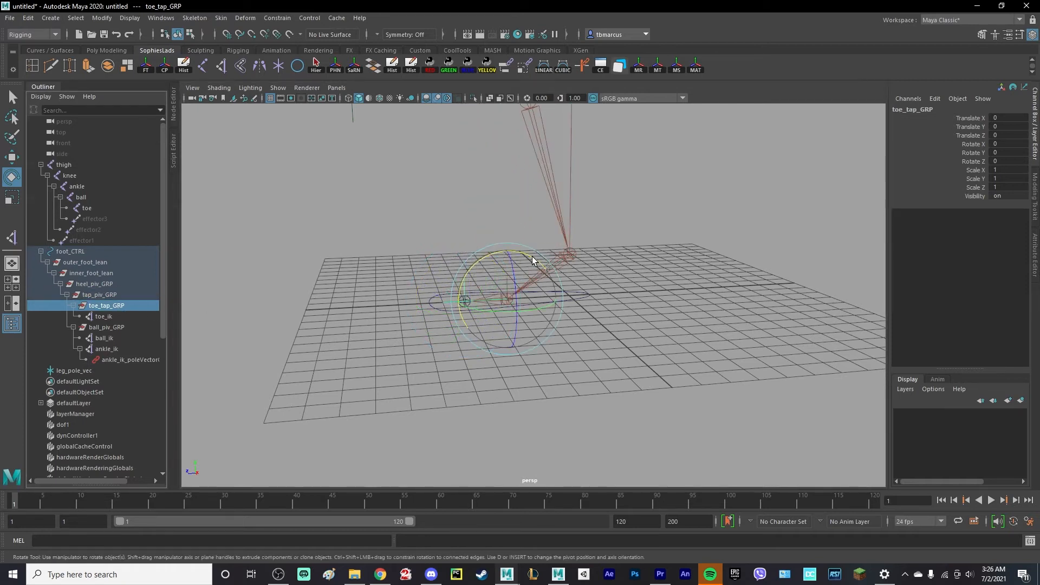
{"action": "left_click", "coordinate": [109, 327]}
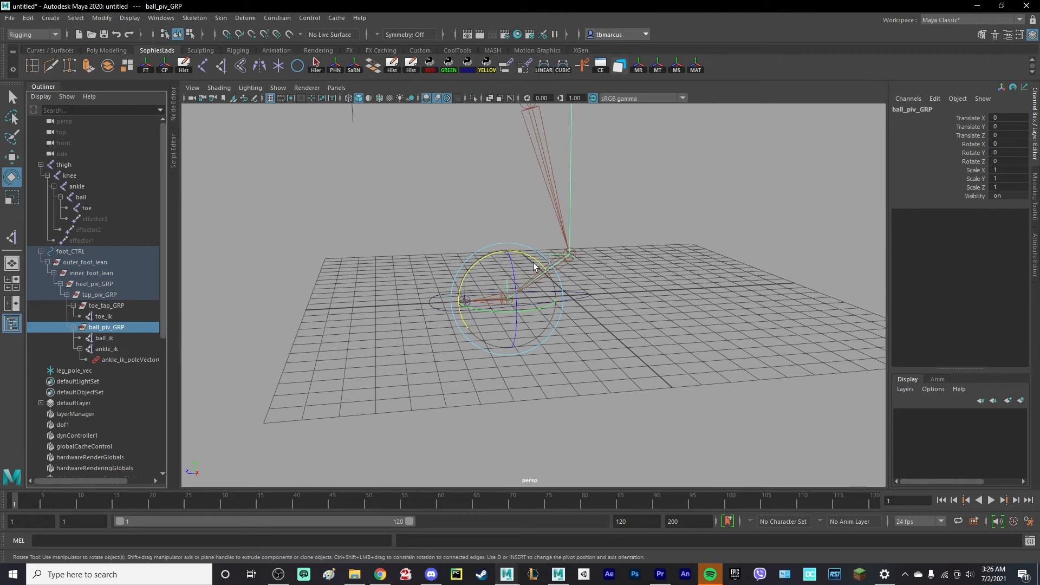
{"action": "left_click_drag", "start_coordinate": [533, 262], "coordinate": [501, 253]}
{"action": "key", "text": "ctrl+z"}
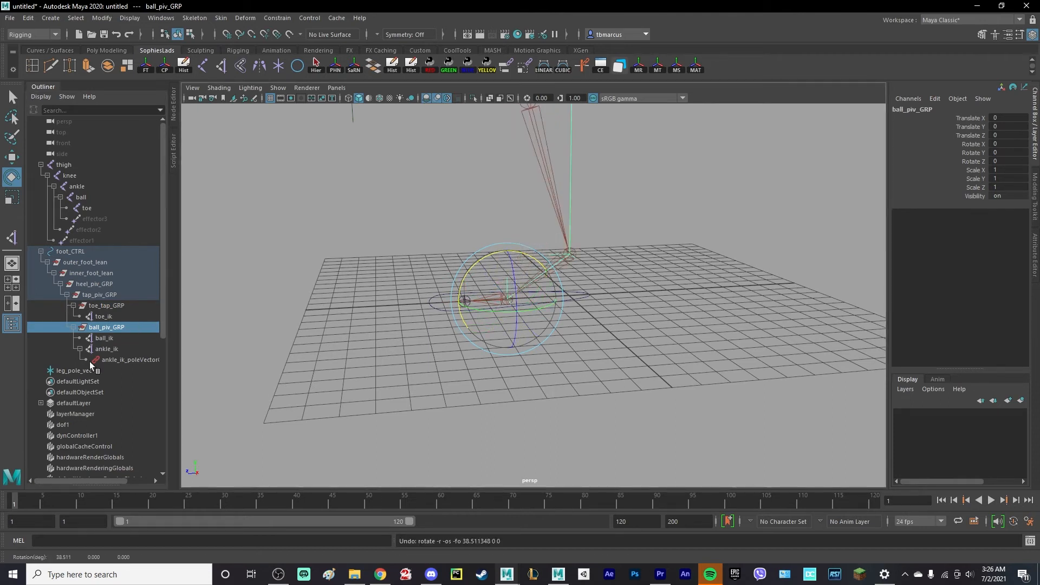
{"action": "left_click", "coordinate": [456, 362]}
{"action": "left_click_drag", "start_coordinate": [456, 362], "coordinate": [667, 378], "text": "alt"}
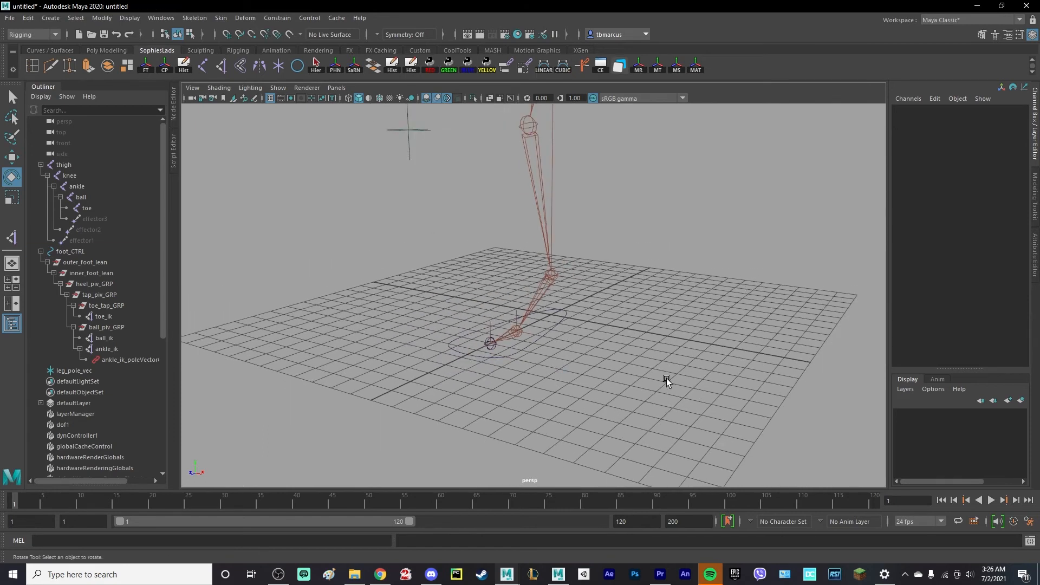
Examine the shape attributes and transform channels of foot_CTRL.
{"action": "left_click_drag", "start_coordinate": [564, 327], "coordinate": [566, 328]}
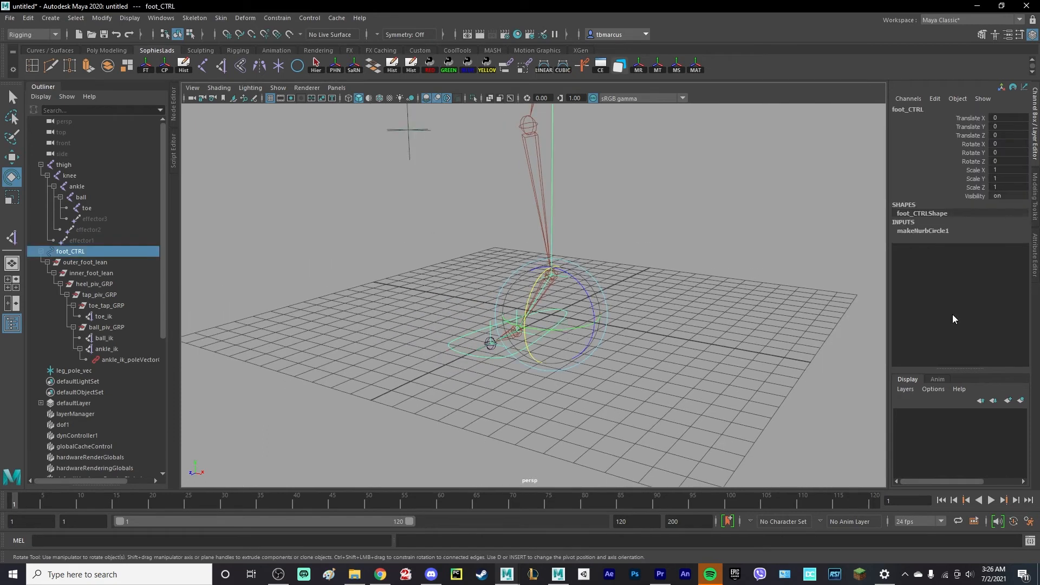
{"action": "key", "text": "ctrl+a"}
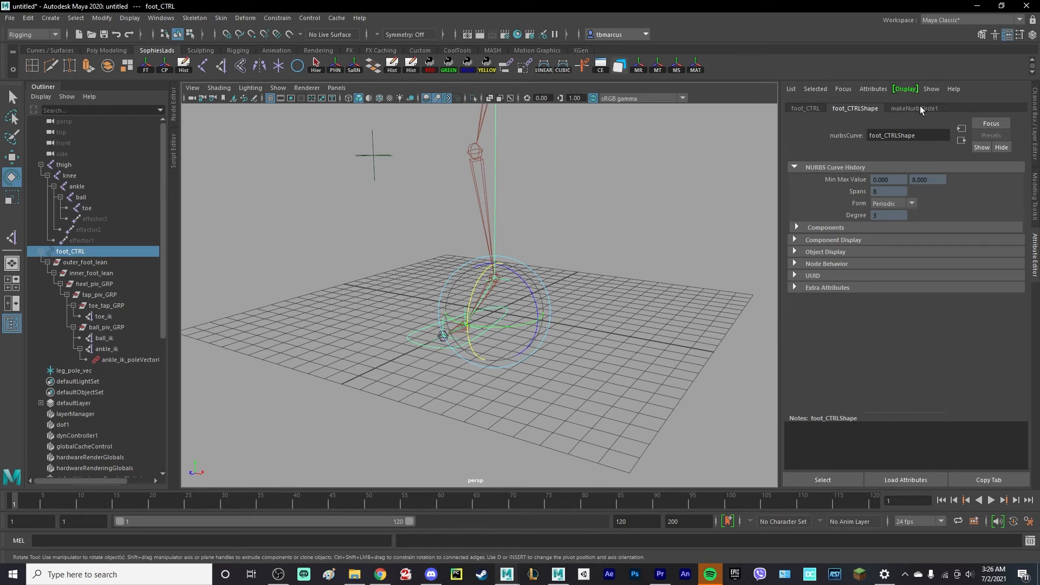
{"action": "key", "text": "ctrl+a"}
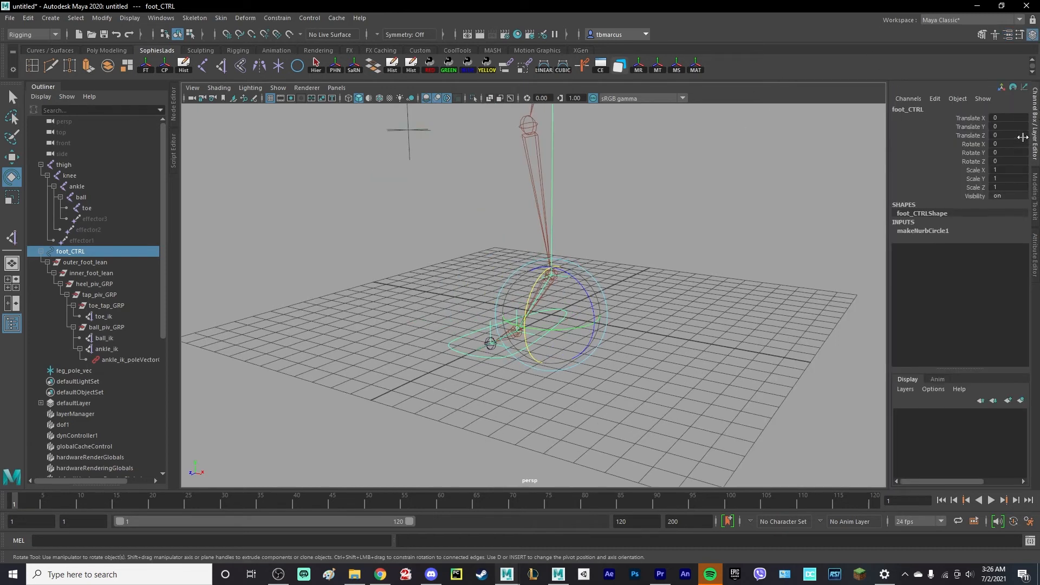
{"action": "key", "text": "ctrl+a"}
{"action": "left_click", "coordinate": [1035, 111]}
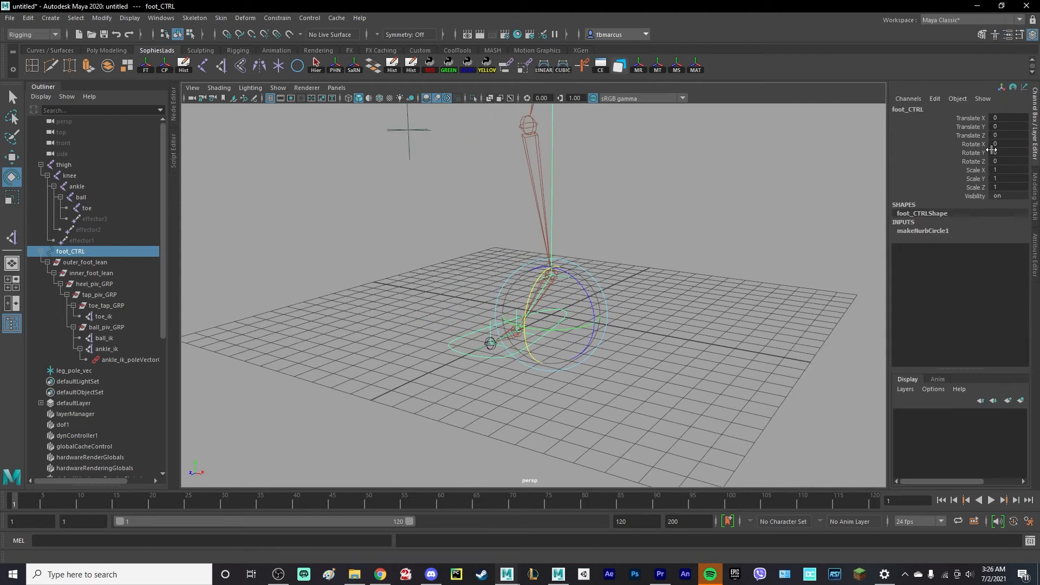
{"action": "left_click_drag", "start_coordinate": [778, 182], "coordinate": [740, 169], "text": "alt"}
{"action": "left_click", "coordinate": [594, 389]}
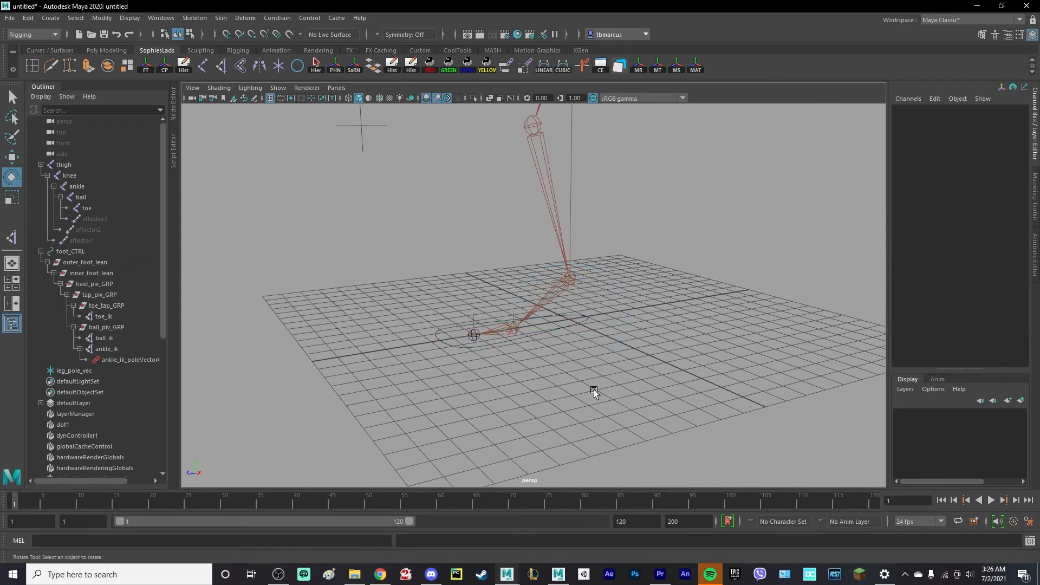
Add a keyable float attribute named Ball Roll to foot_CTRL with minimum -5, maximum 10 and default 0.
{"action": "left_click", "coordinate": [583, 318]}
{"action": "left_click", "coordinate": [944, 101]}
{"action": "left_click", "coordinate": [944, 188]}
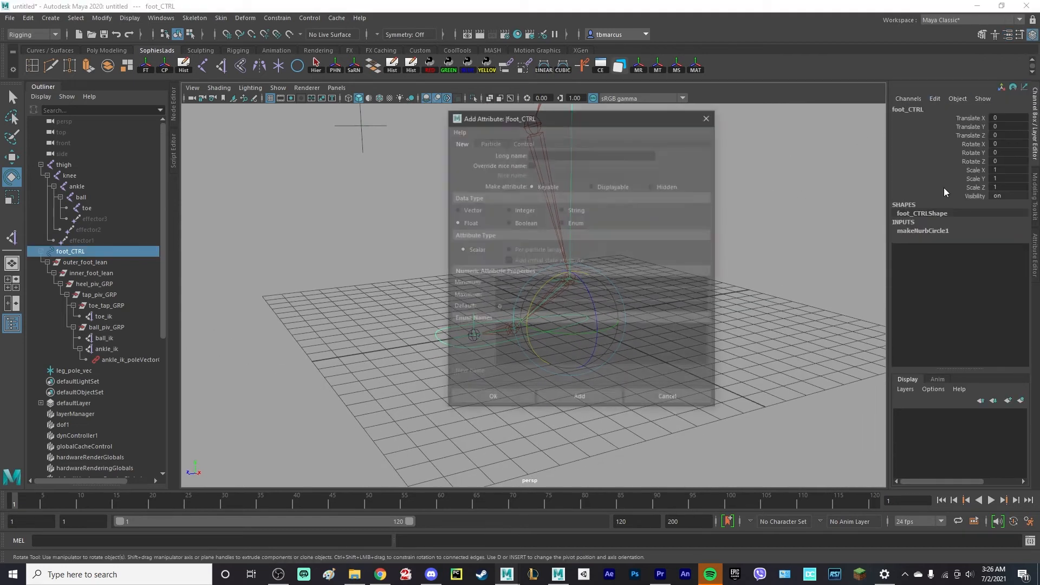
{"action": "left_click_drag", "start_coordinate": [565, 116], "coordinate": [472, 104]}
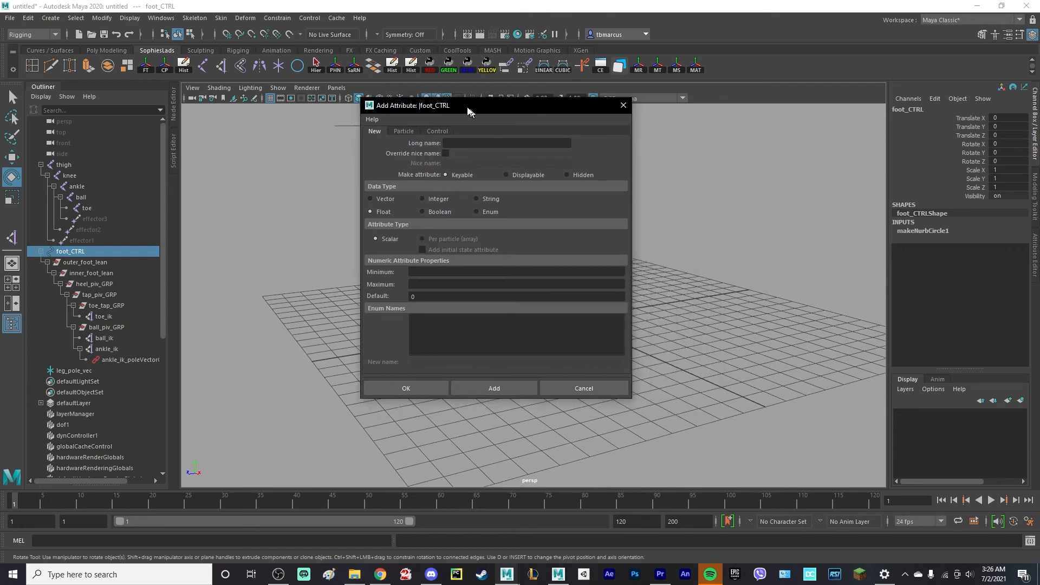
{"action": "left_click", "coordinate": [456, 139]}
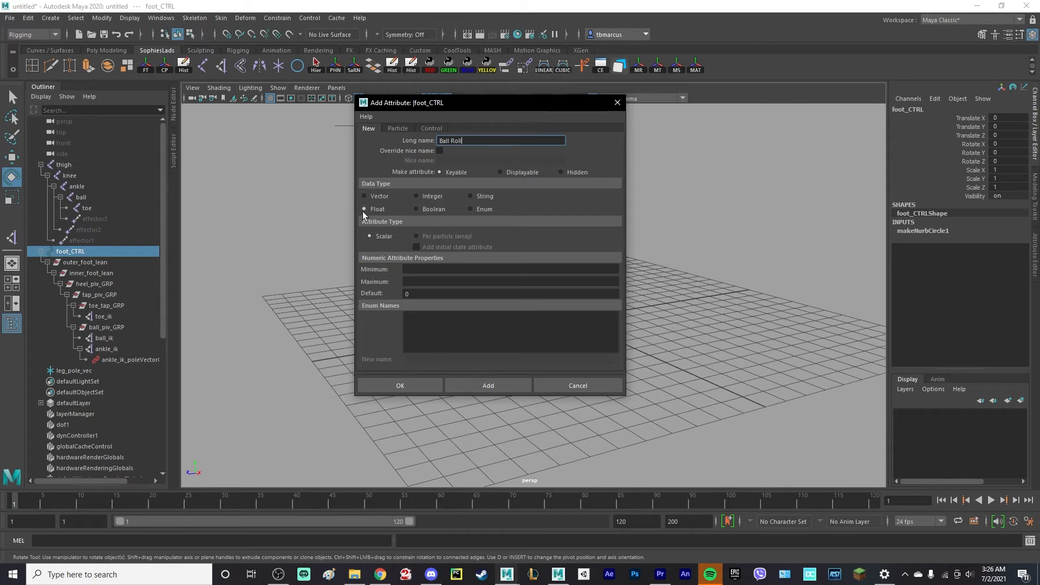
{"action": "left_click", "coordinate": [422, 269]}
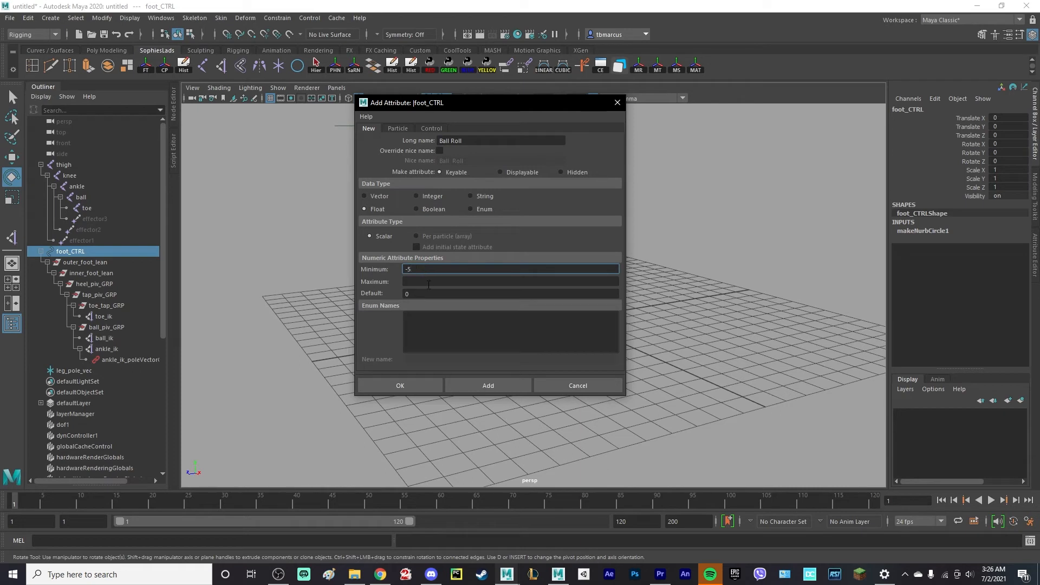
{"action": "left_click", "coordinate": [429, 283]}
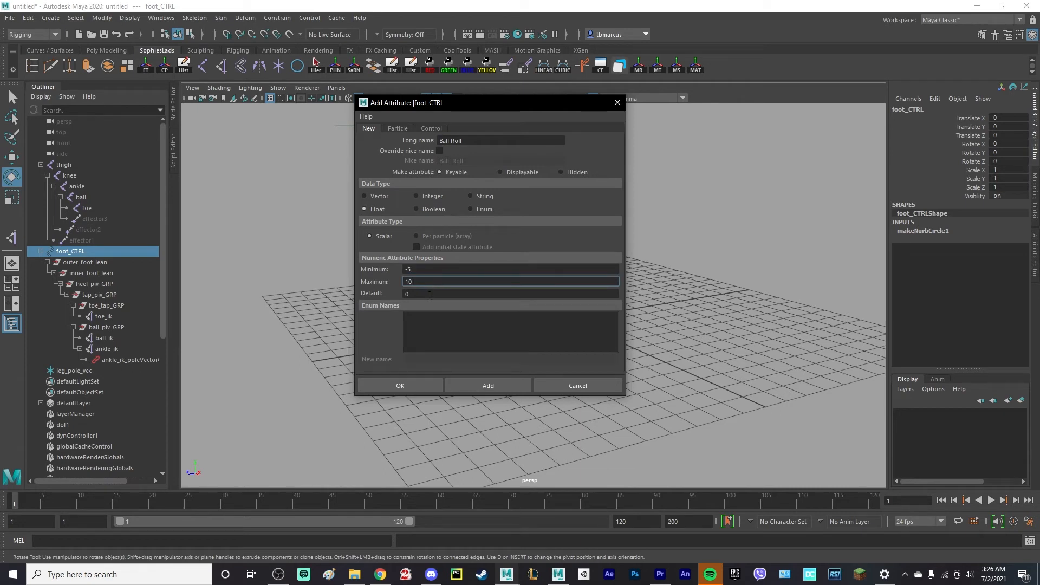
{"action": "left_click", "coordinate": [486, 385]}
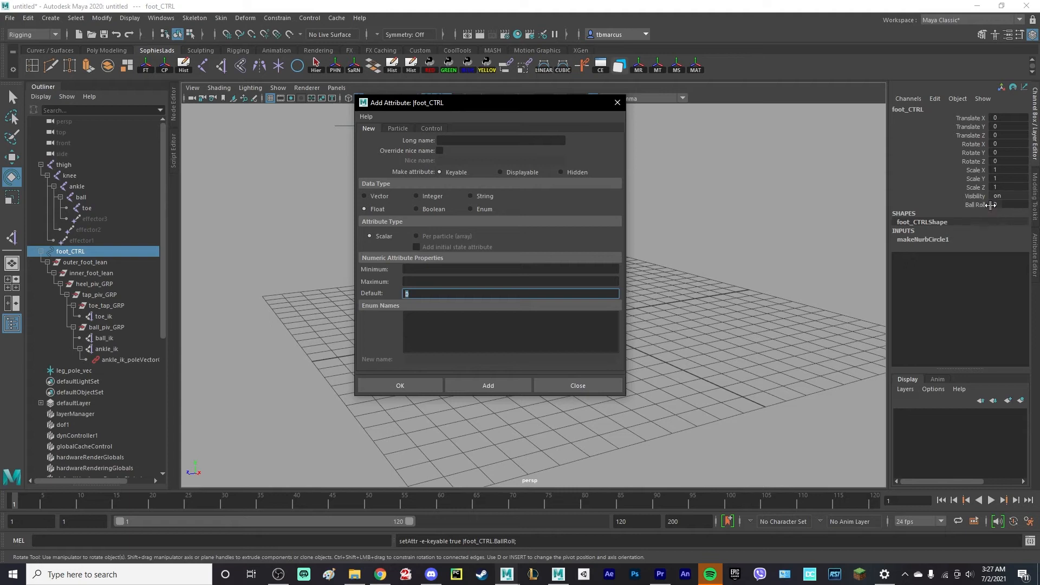
{"action": "left_click", "coordinate": [617, 102]}
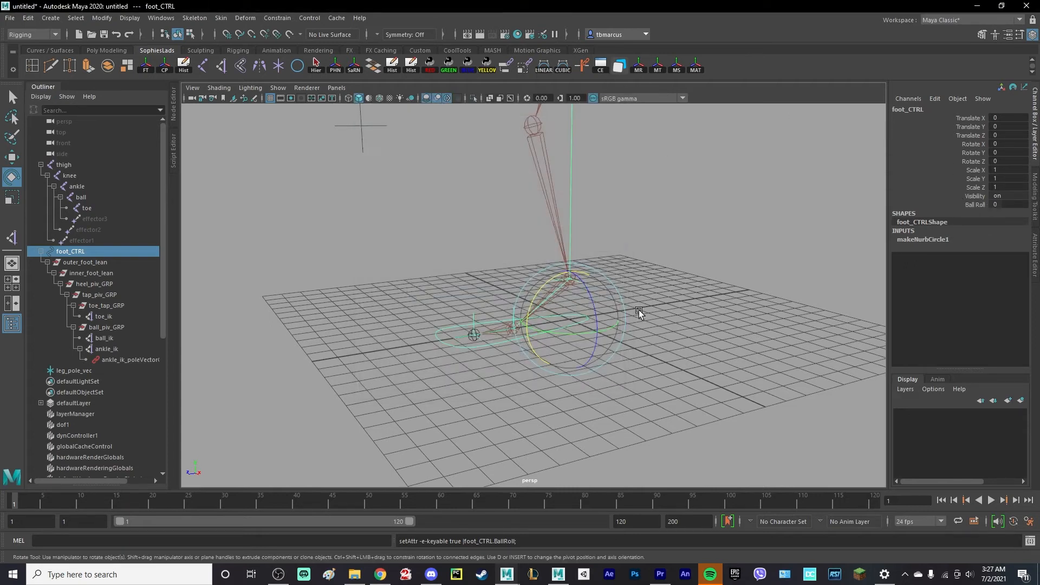
Switch to the Animation menu set and open the Set Driven Key options.
{"action": "scroll", "coordinate": [579, 358], "scroll_direction": "up", "scroll_amount": 3}
{"action": "left_click_drag", "start_coordinate": [580, 357], "coordinate": [588, 364], "text": "alt"}
{"action": "left_click_drag", "start_coordinate": [782, 383], "coordinate": [737, 369], "text": "alt"}
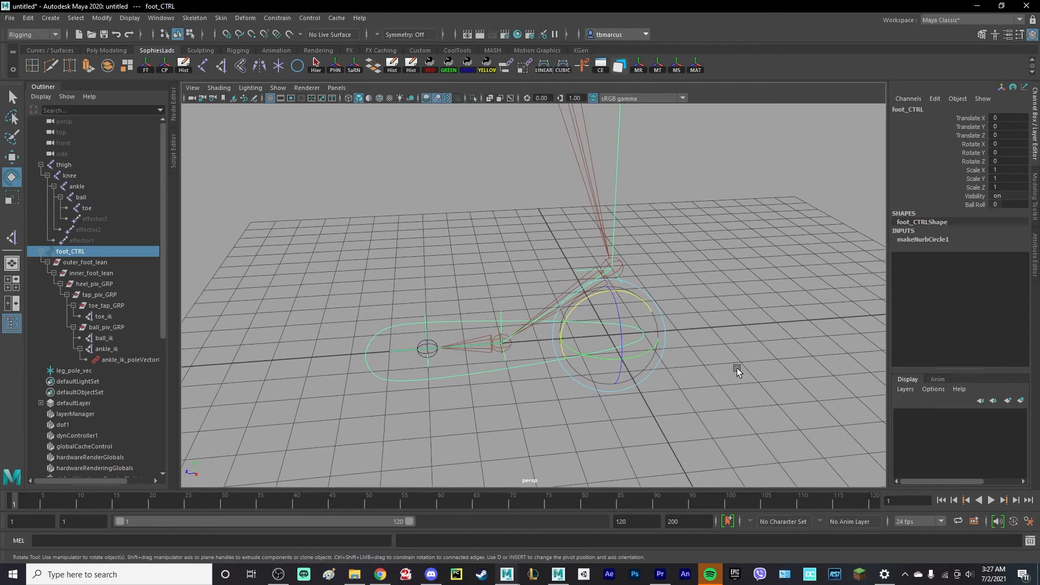
{"action": "left_click", "coordinate": [30, 33]}
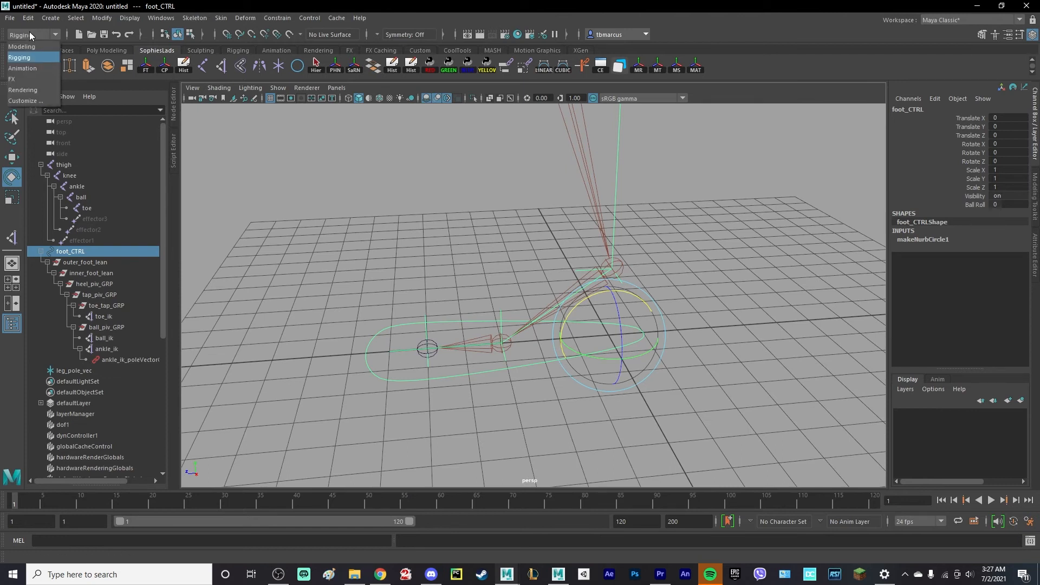
{"action": "left_click", "coordinate": [25, 68]}
{"action": "left_click", "coordinate": [187, 18]}
{"action": "mouse_move", "coordinate": [275, 112]}
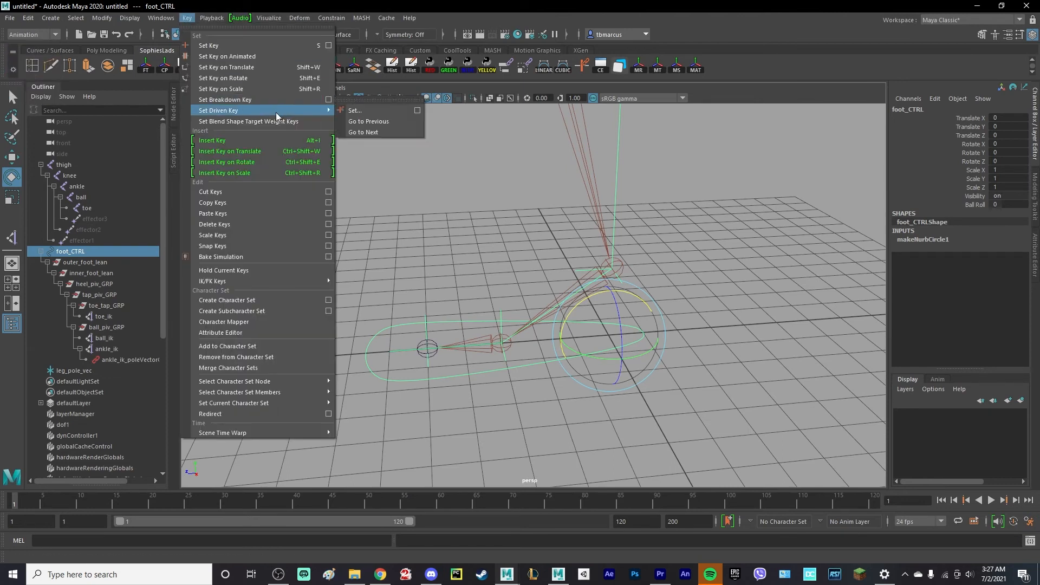
{"action": "left_click", "coordinate": [417, 111]}
{"action": "left_click_drag", "start_coordinate": [282, 132], "coordinate": [245, 69]}
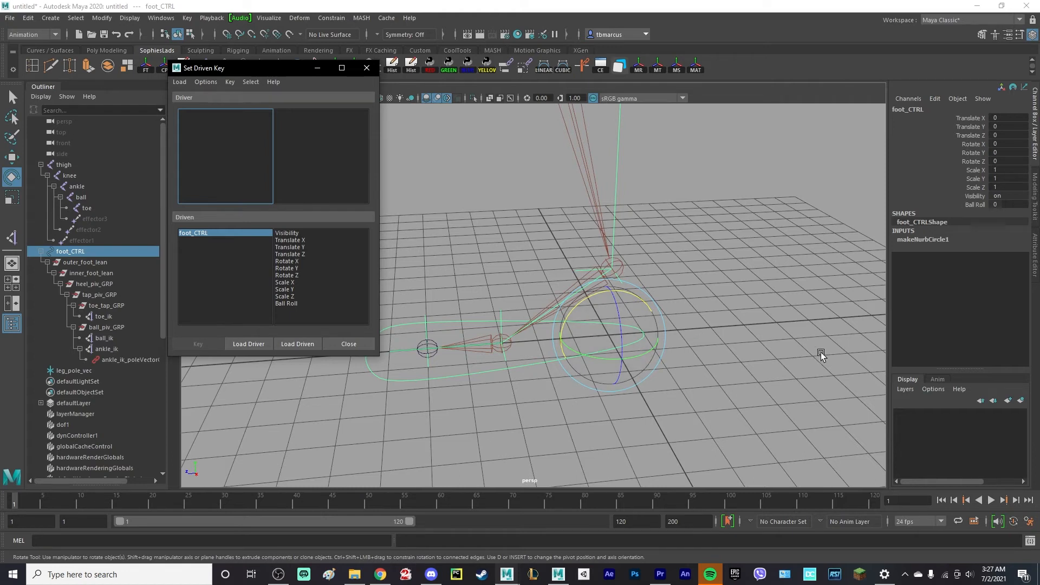
Load foot_CTRL as the driver and heel_piv_GRP, tap_piv_GRP, toe_tap_GRP and ball_piv_GRP as the driven objects.
{"action": "left_click", "coordinate": [734, 373]}
{"action": "left_click", "coordinate": [617, 338]}
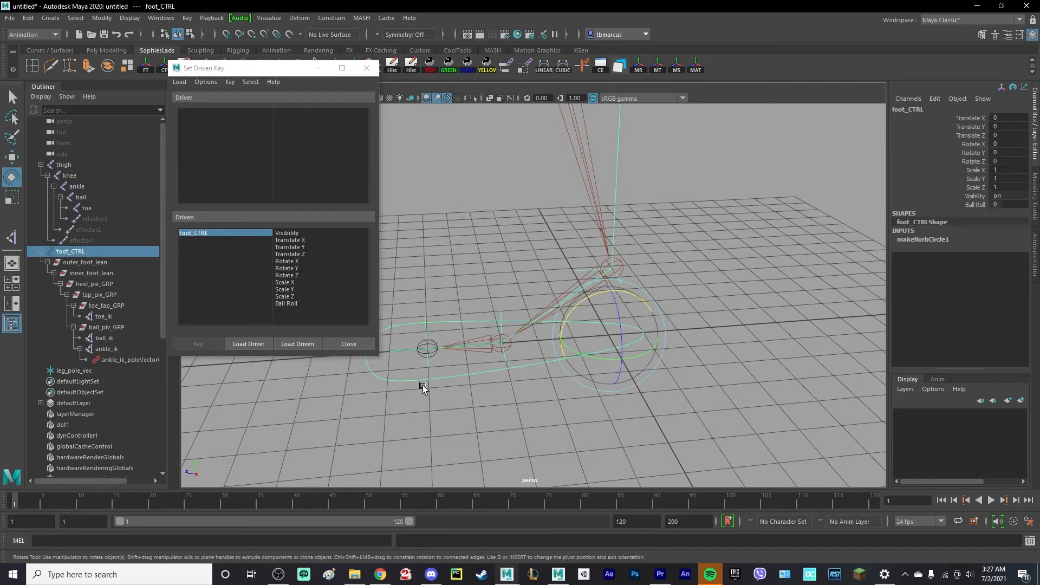
{"action": "left_click", "coordinate": [255, 344]}
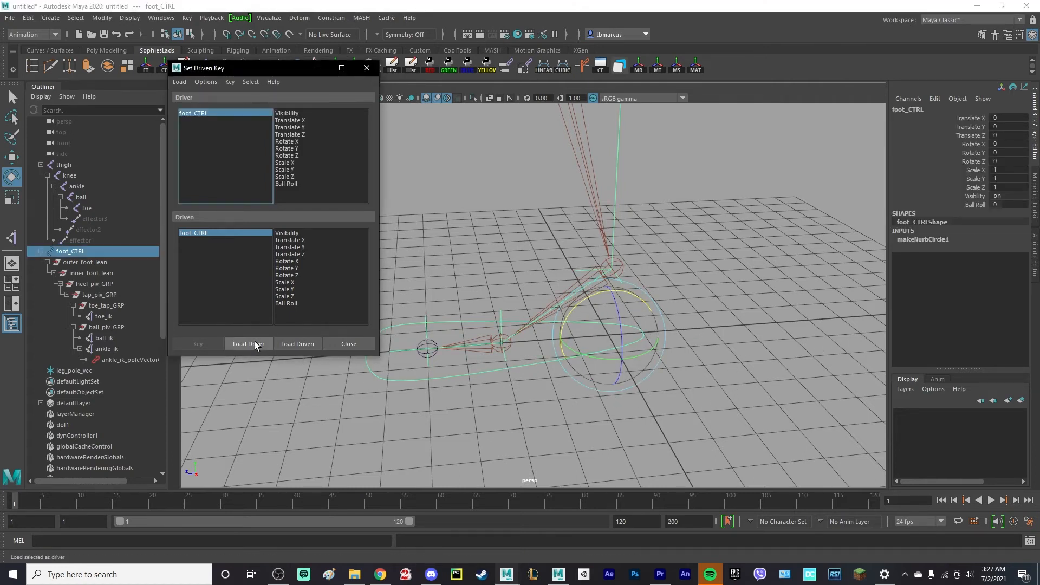
{"action": "left_click", "coordinate": [93, 284]}
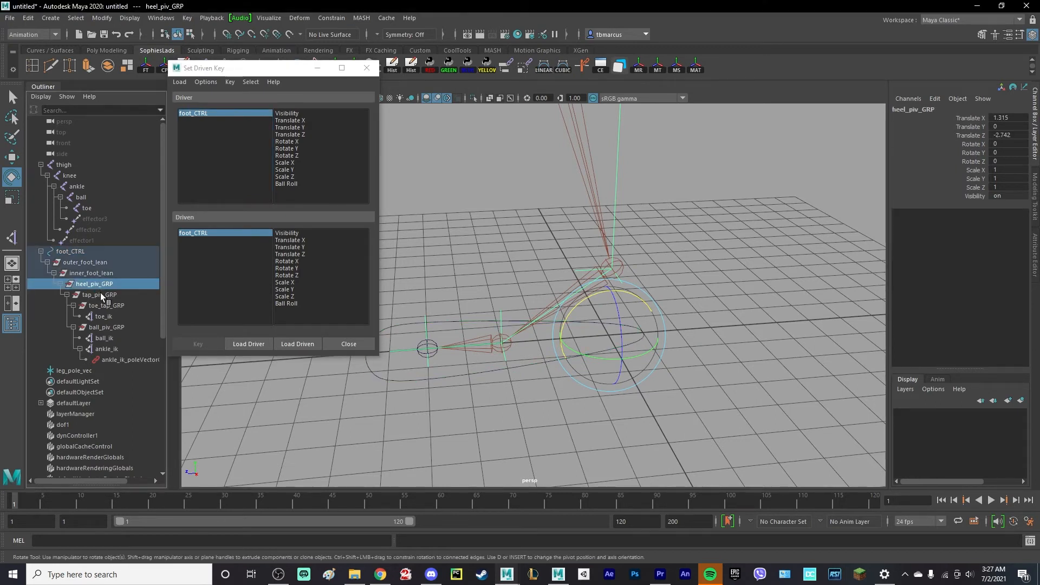
{"action": "left_click", "coordinate": [103, 296], "text": "ctrl"}
{"action": "left_click", "coordinate": [106, 306], "text": "ctrl"}
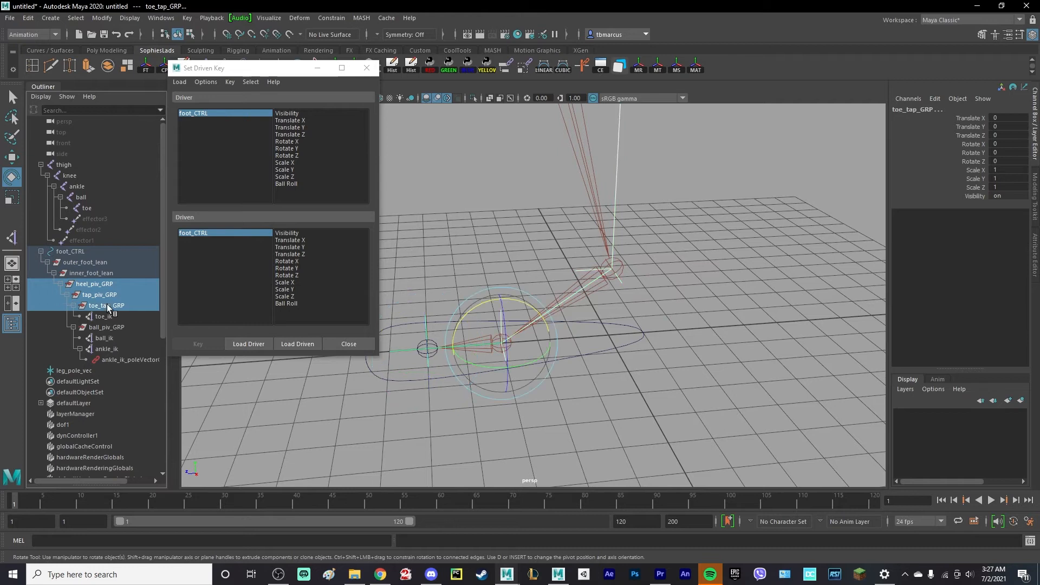
{"action": "left_click", "coordinate": [108, 327], "text": "ctrl"}
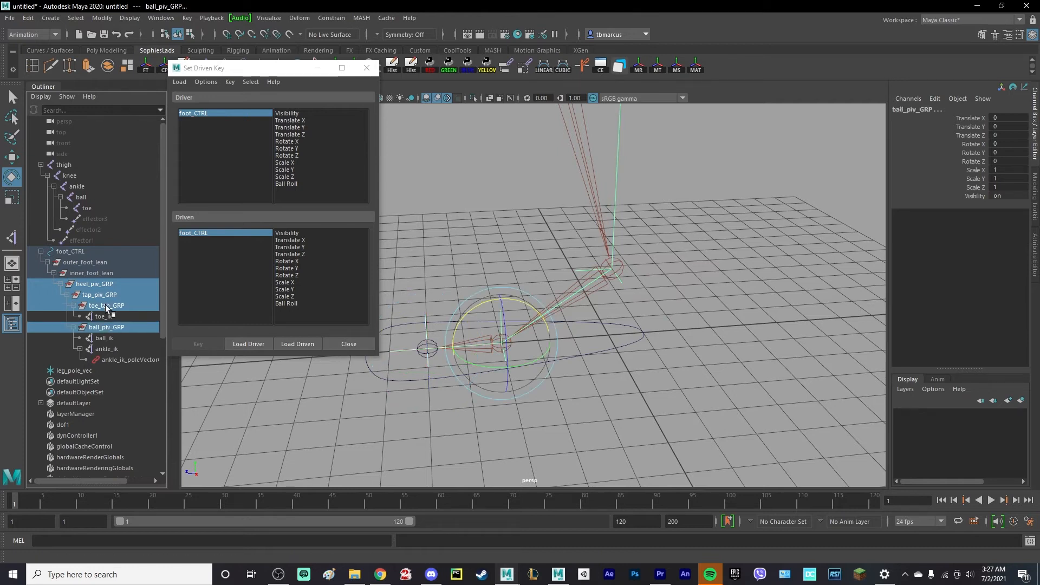
{"action": "left_click", "coordinate": [301, 344]}
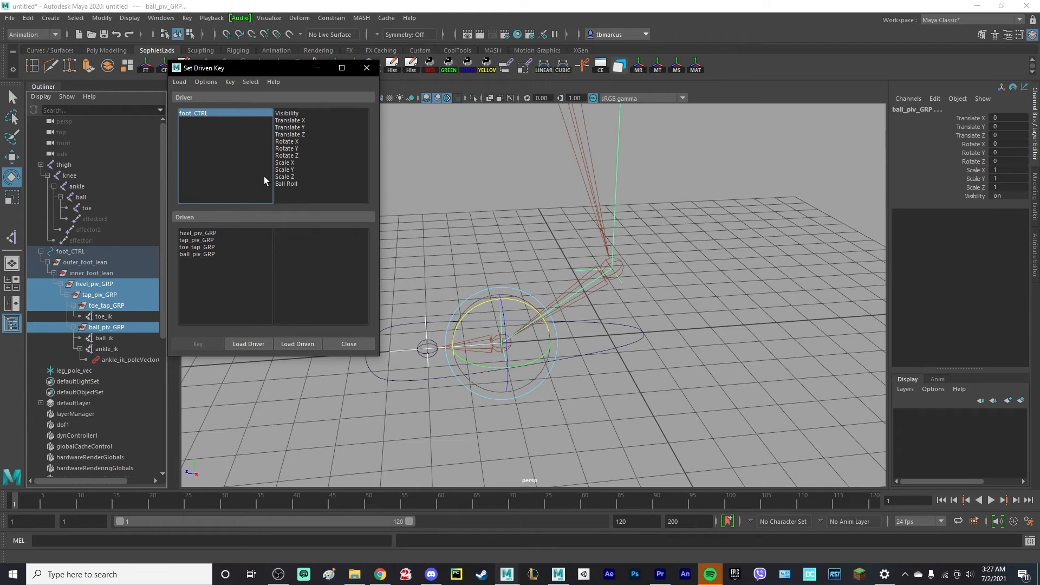
Choose foot_CTRL's Ball Roll as the driver attribute, try scrubbing its value, and undo the change.
{"action": "left_click", "coordinate": [219, 112]}
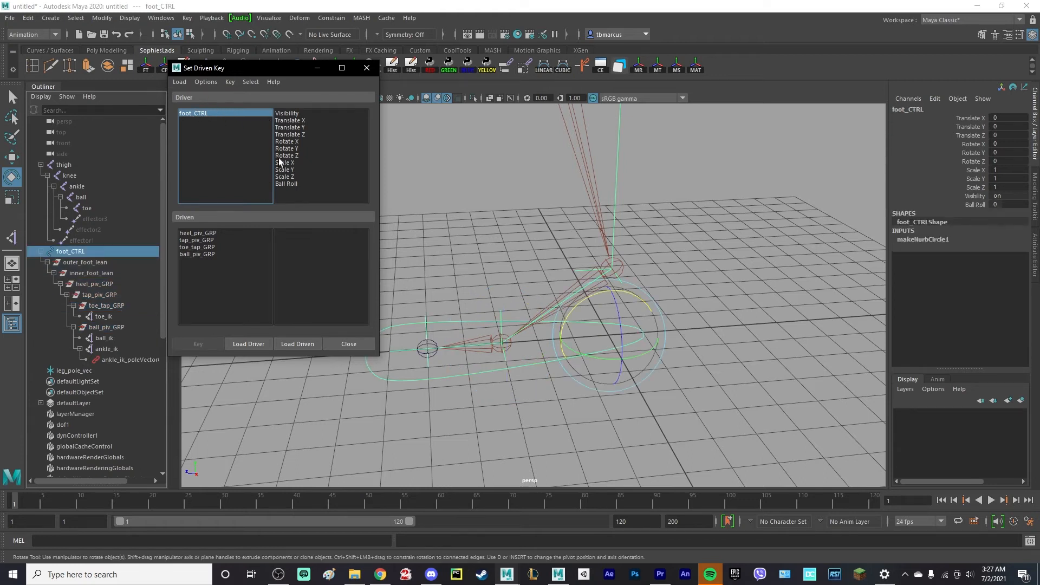
{"action": "left_click", "coordinate": [292, 184]}
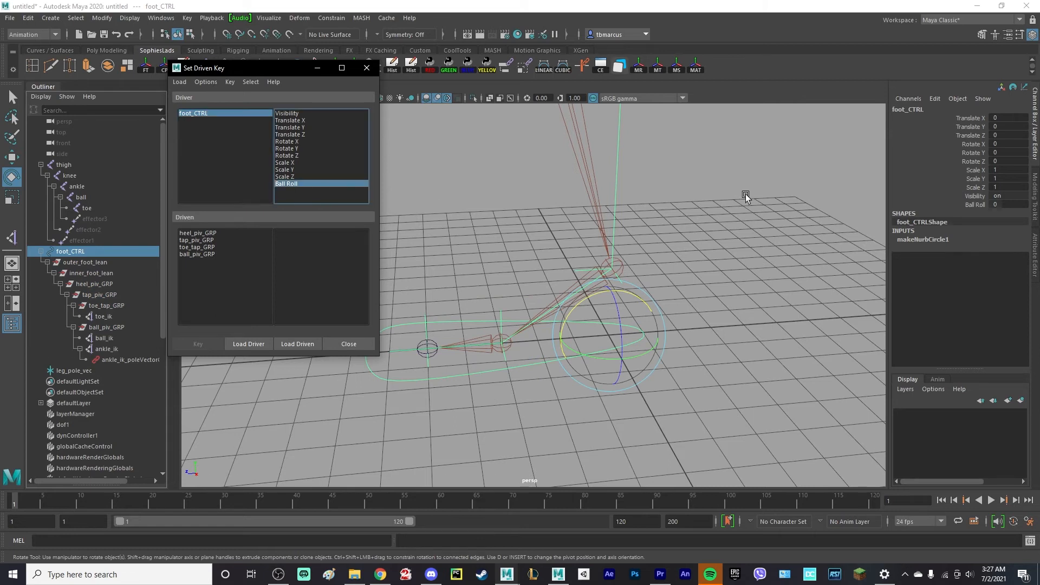
{"action": "left_click", "coordinate": [975, 205]}
{"action": "middle_click_drag", "start_coordinate": [791, 203], "coordinate": [717, 164]}
{"action": "key", "text": "ctrl+z"}
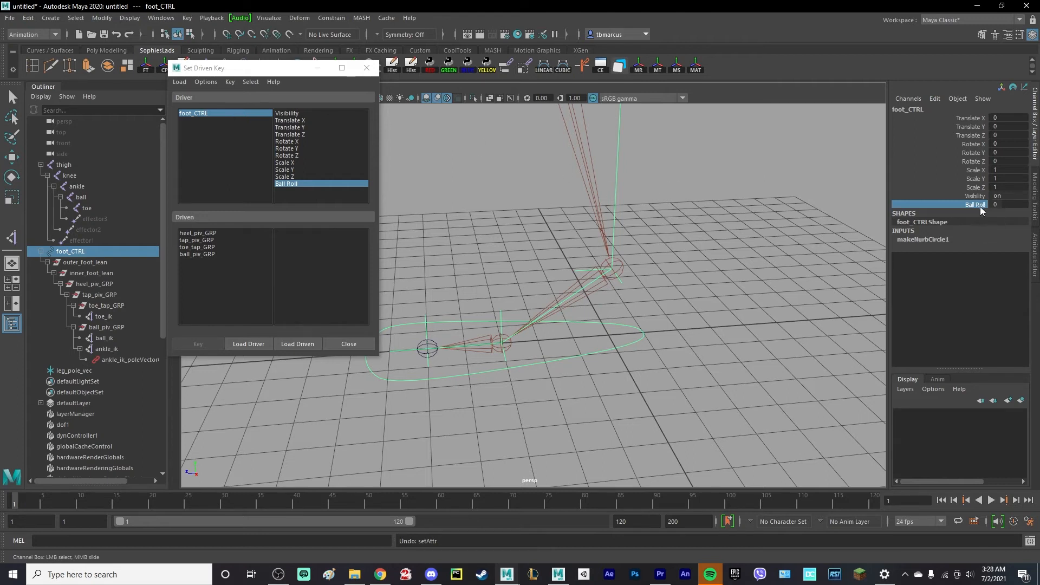
Key Rotate X, Y and Z of all four driven pivot groups against foot_CTRL's Ball Roll in the neutral pose at 0.
{"action": "left_click", "coordinate": [189, 115]}
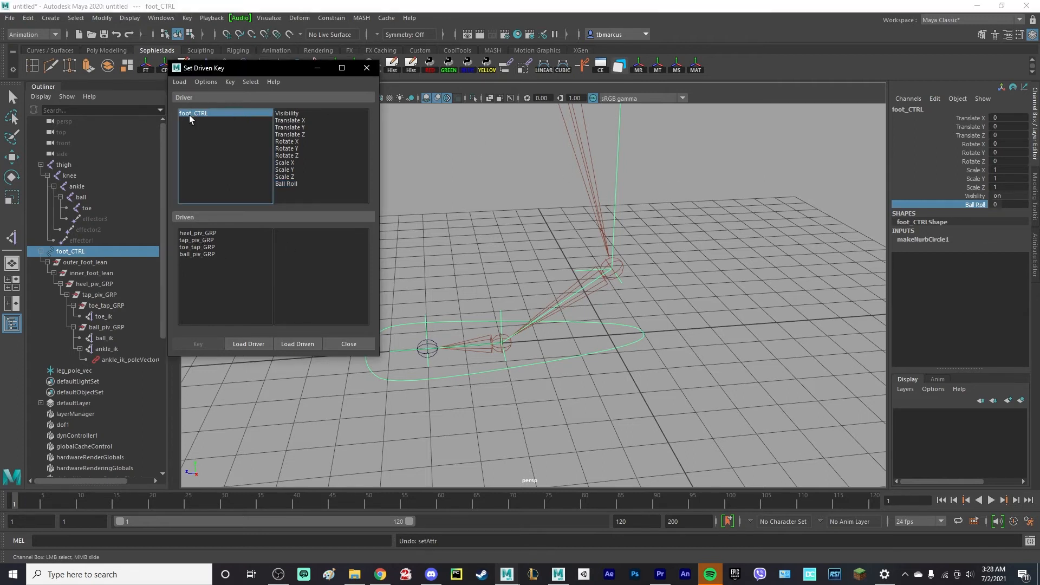
{"action": "left_click", "coordinate": [292, 185]}
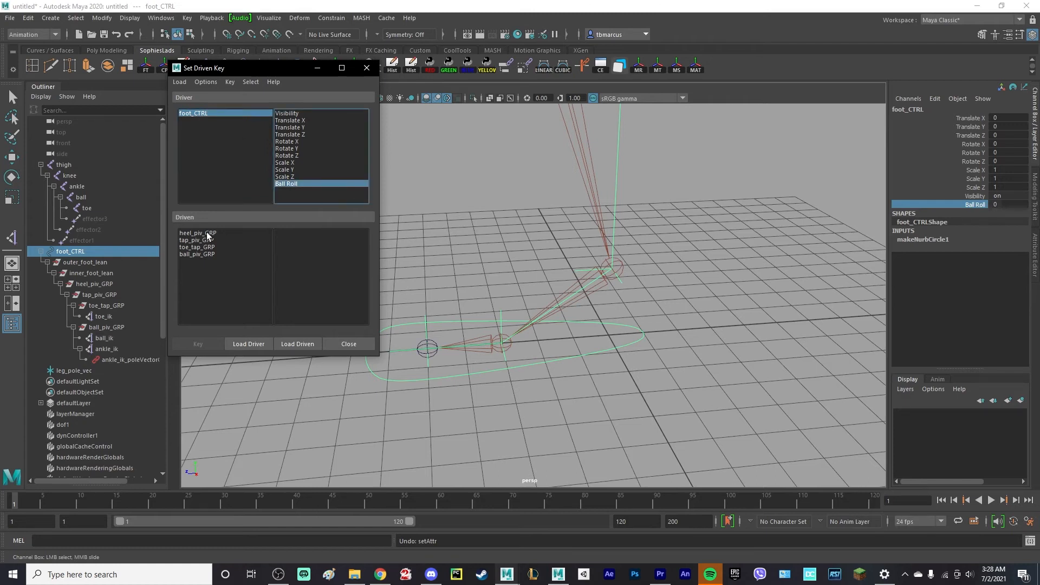
{"action": "left_click_drag", "start_coordinate": [205, 233], "coordinate": [203, 255]}
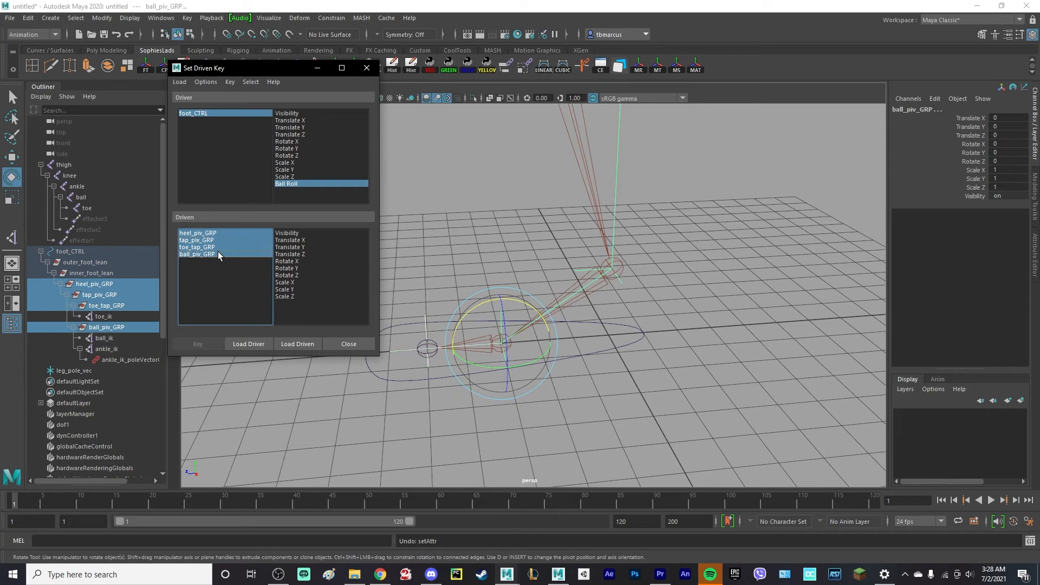
{"action": "left_click", "coordinate": [294, 261]}
{"action": "left_click_drag", "start_coordinate": [297, 266], "coordinate": [298, 275]}
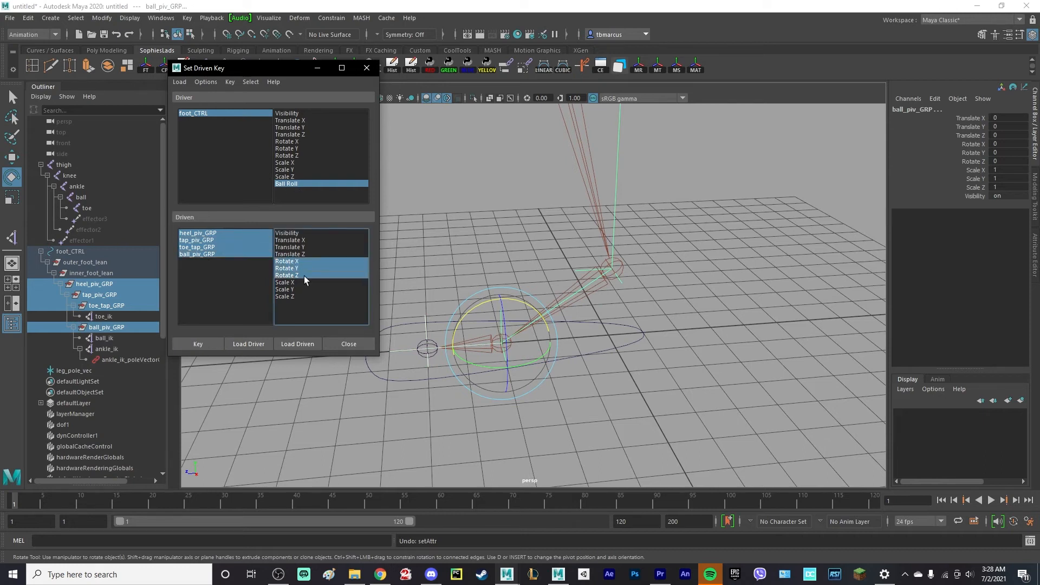
{"action": "left_click", "coordinate": [199, 344]}
Set Ball Roll to 5, rotate ball_piv_GRP about 49° in X, and set a driven key for this pose.
{"action": "left_click", "coordinate": [638, 325]}
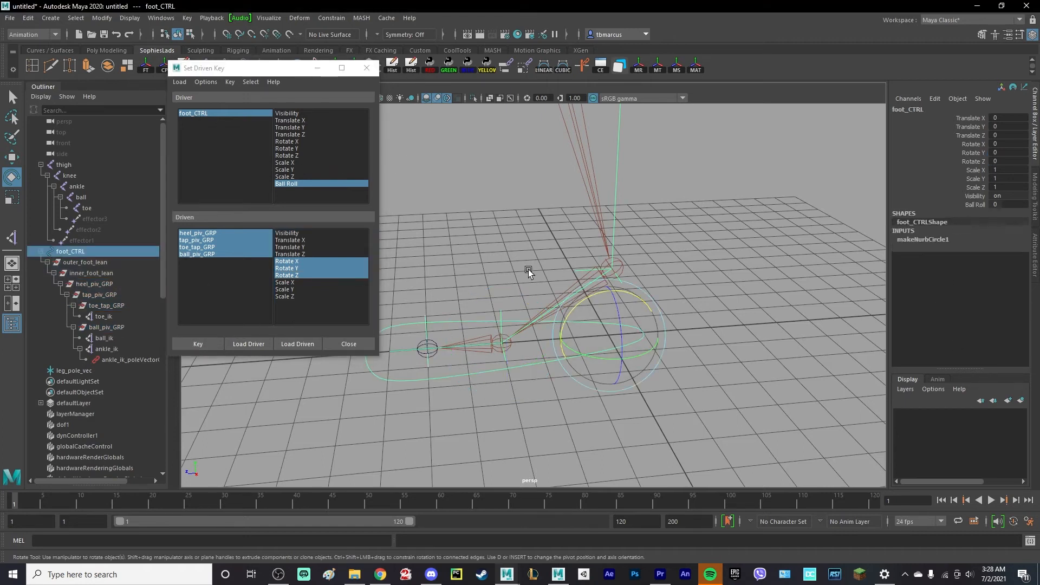
{"action": "left_click", "coordinate": [1005, 204]}
{"action": "type", "text": "5"}
{"action": "key", "text": "Return"}
{"action": "left_click_drag", "start_coordinate": [691, 285], "coordinate": [618, 269], "text": "alt"}
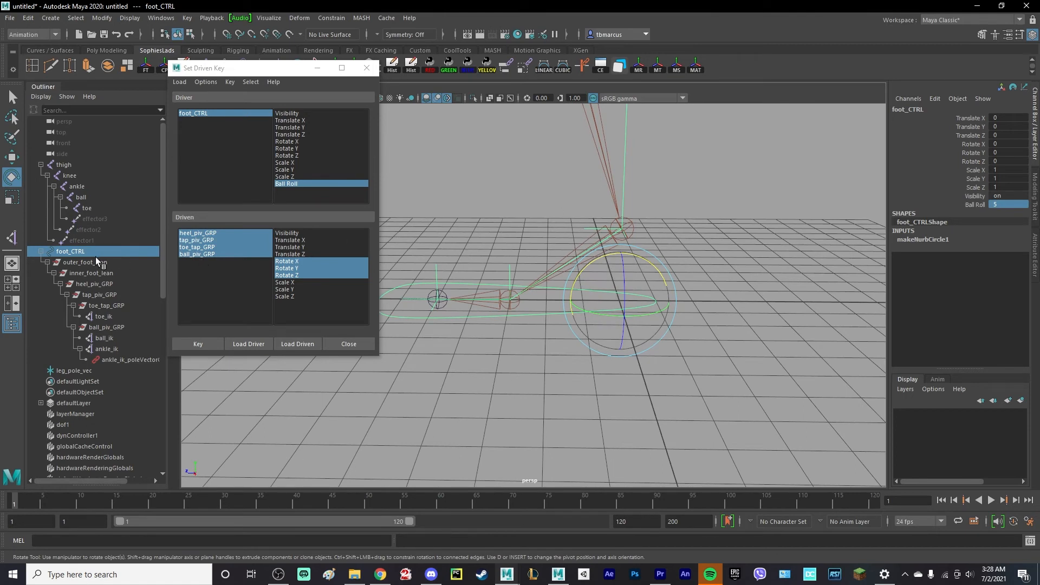
{"action": "left_click", "coordinate": [109, 327]}
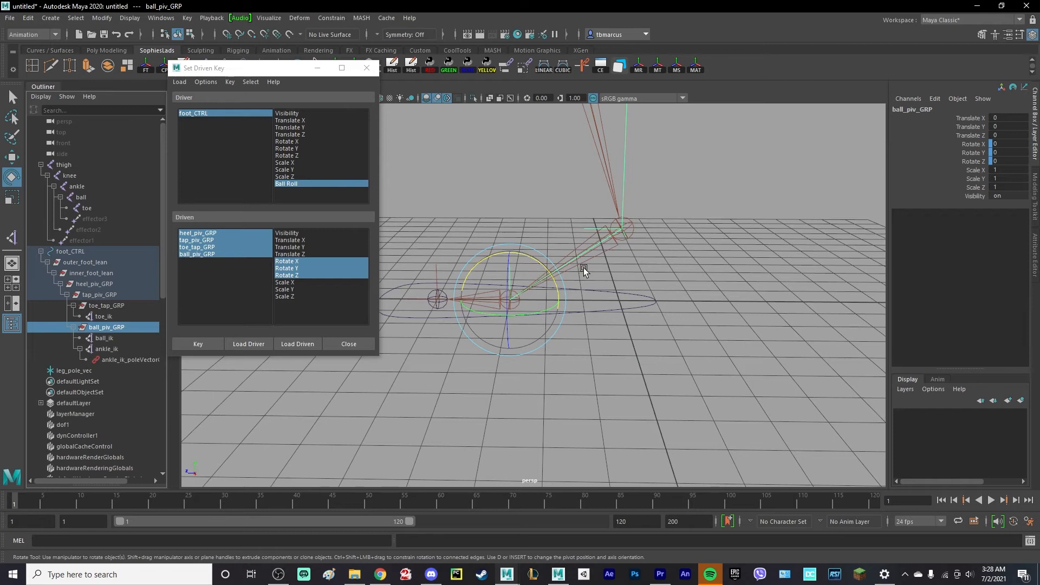
{"action": "left_click_drag", "start_coordinate": [583, 268], "coordinate": [418, 233], "text": "alt"}
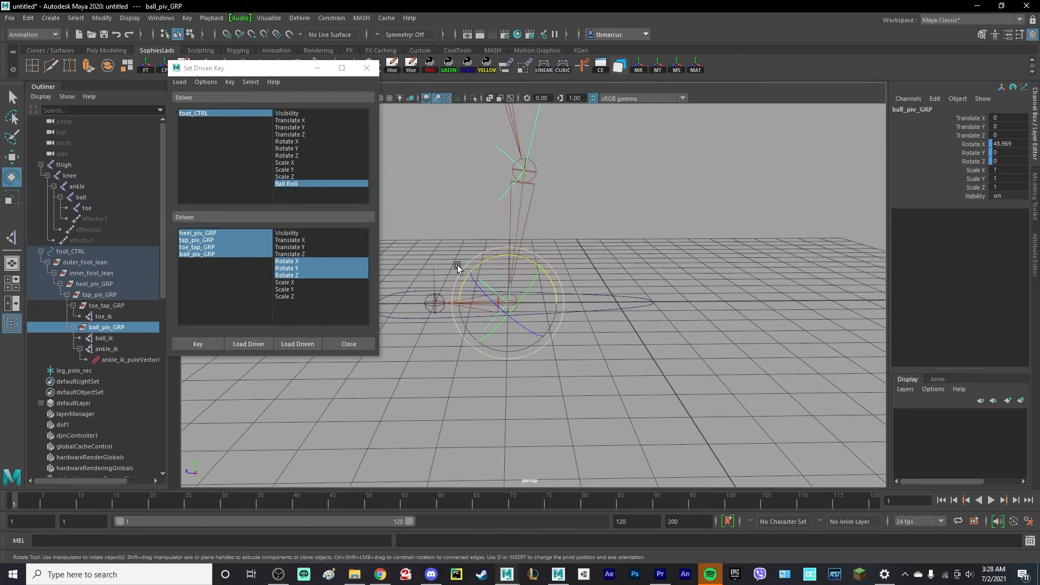
{"action": "left_click", "coordinate": [202, 344]}
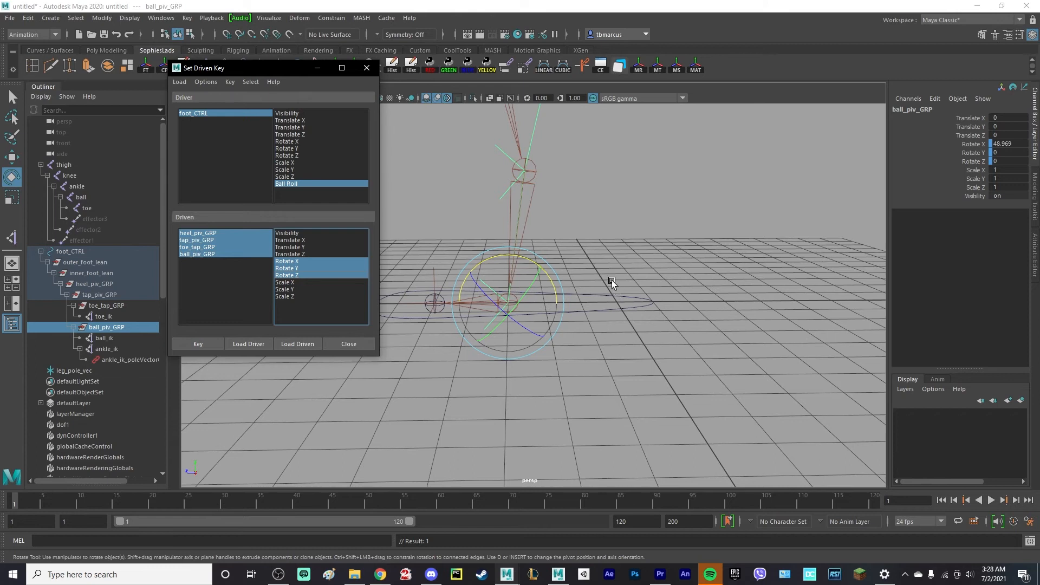
Scrub foot_CTRL's Ball Roll to test the heel lift and leave it at 10.
{"action": "left_click_drag", "start_coordinate": [612, 281], "coordinate": [626, 331]}
{"action": "left_click", "coordinate": [980, 206]}
{"action": "middle_click_drag", "start_coordinate": [675, 232], "coordinate": [756, 229]}
{"action": "double_click", "coordinate": [1006, 203]}
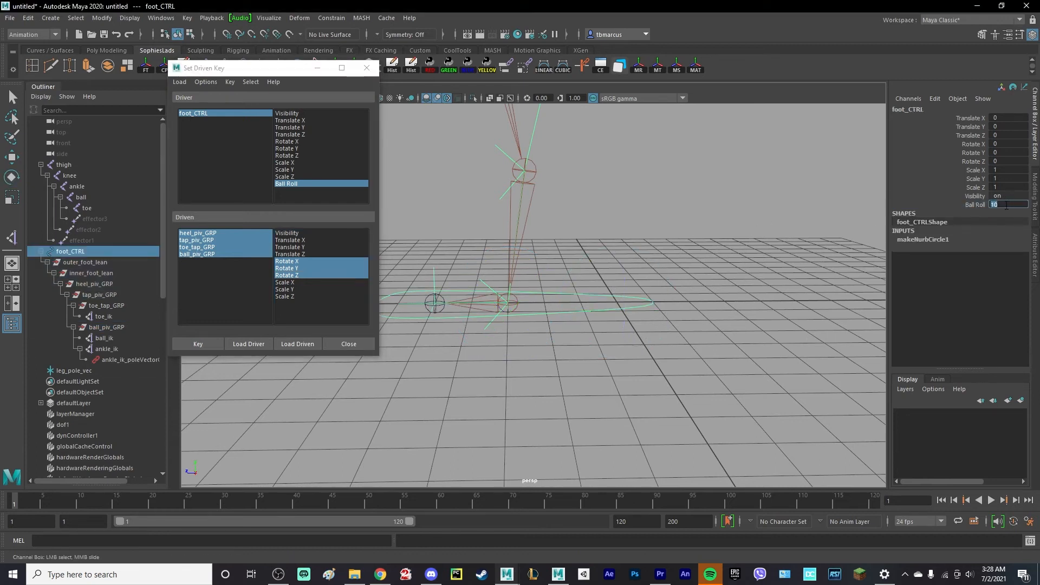
{"action": "left_click", "coordinate": [976, 206]}
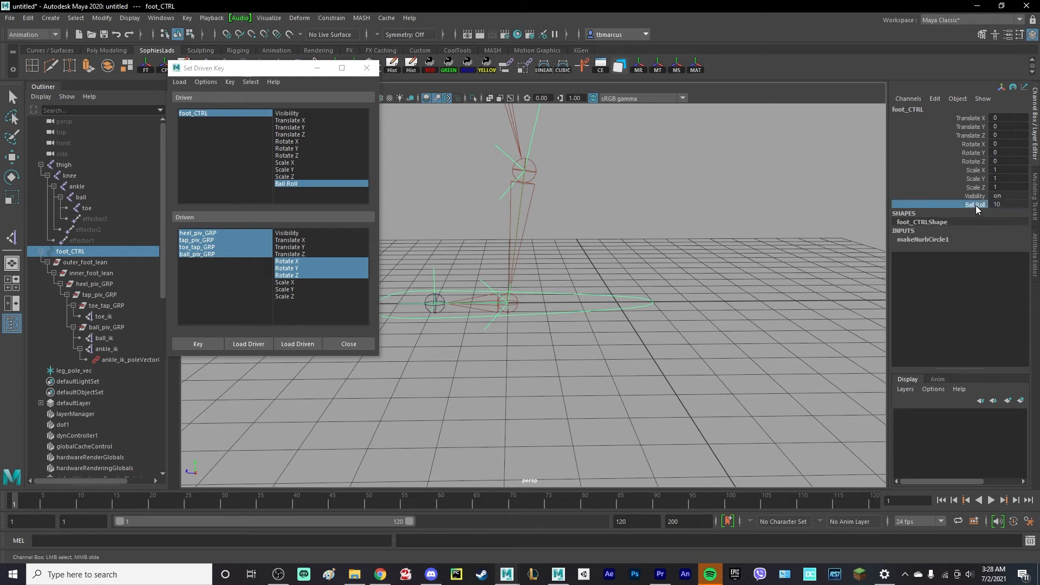
{"action": "middle_click_drag", "start_coordinate": [668, 221], "coordinate": [692, 229]}
{"action": "left_click", "coordinate": [1019, 205]}
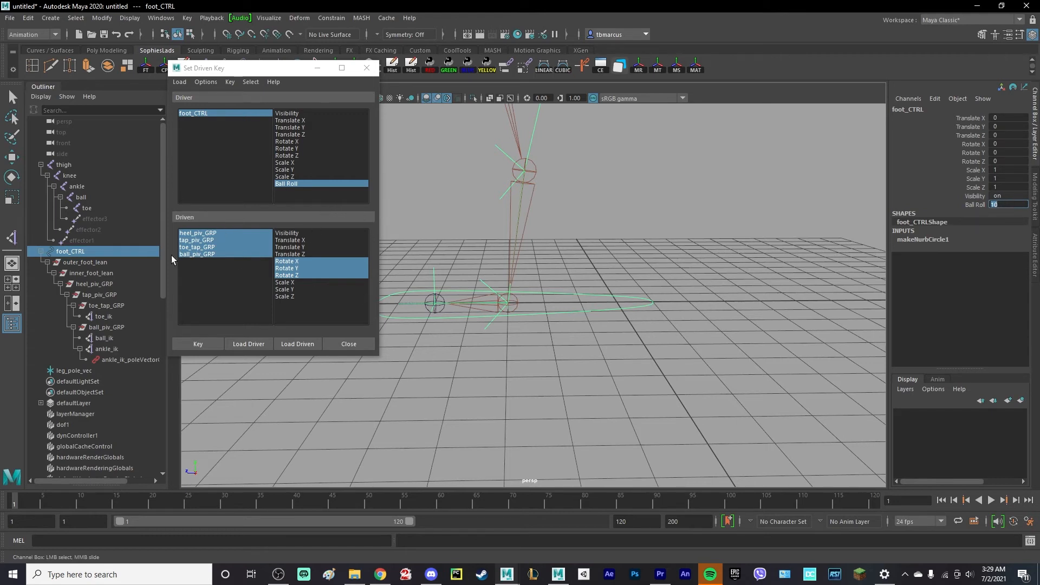
Set ball_piv_GRP's Rotate X to 0.
{"action": "left_click", "coordinate": [107, 327]}
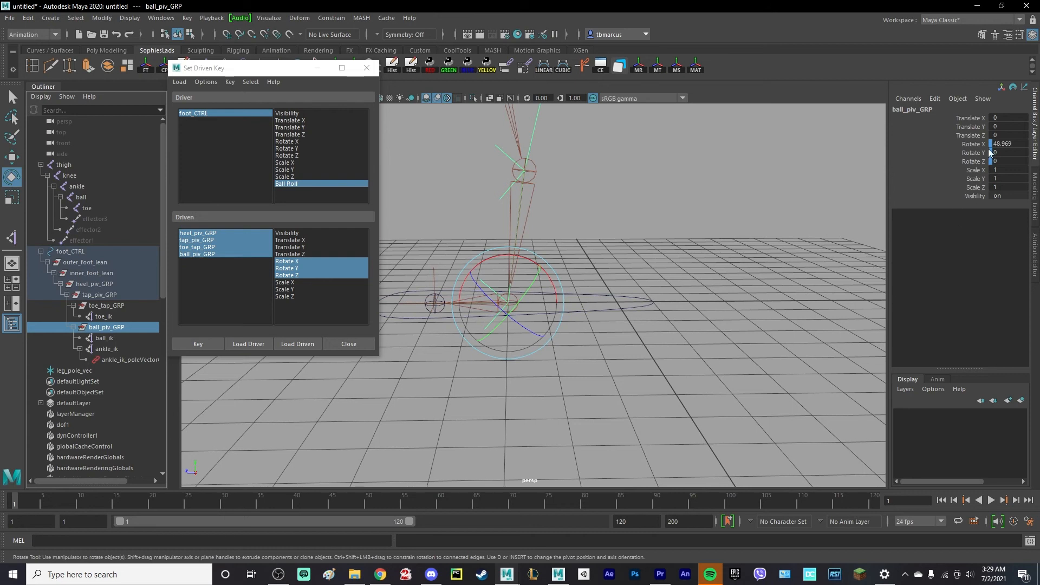
{"action": "left_click", "coordinate": [1008, 145]}
{"action": "type", "text": "0"}
{"action": "key", "text": "Return"}
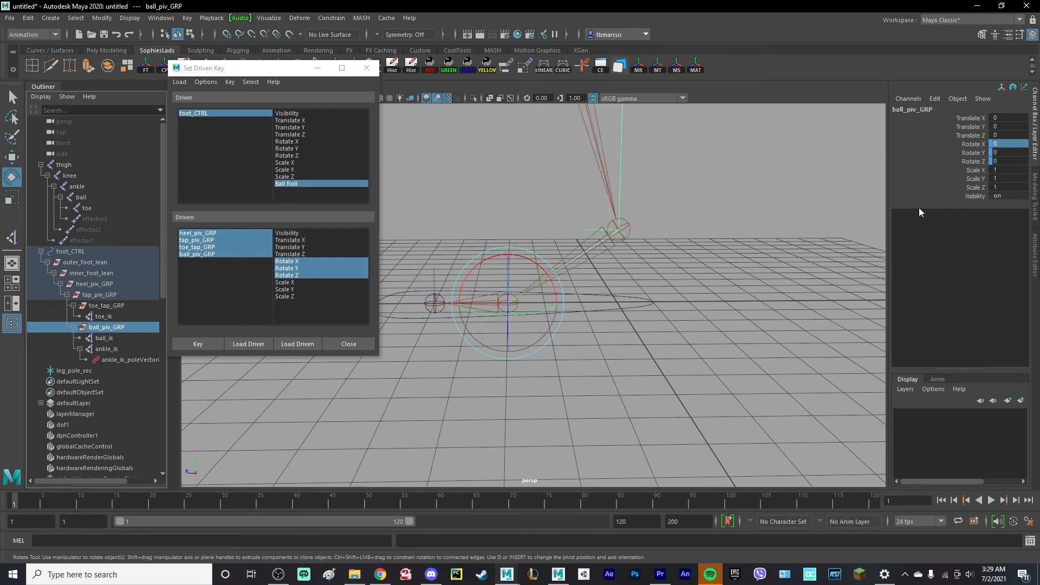
Rename tap_piv_GRP as toe_piv_GRP.
{"action": "left_click", "coordinate": [99, 295]}
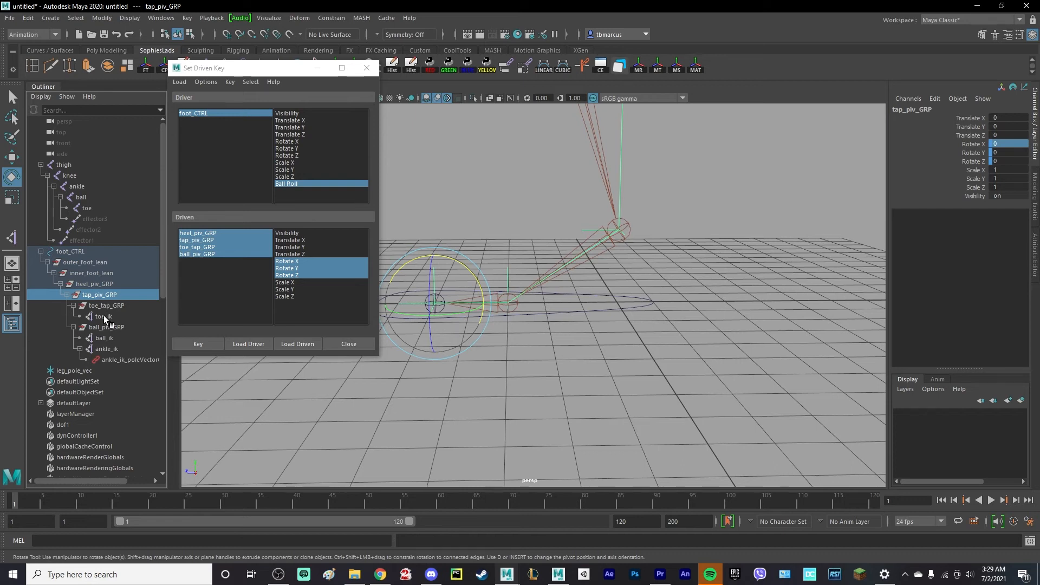
{"action": "double_click", "coordinate": [89, 296]}
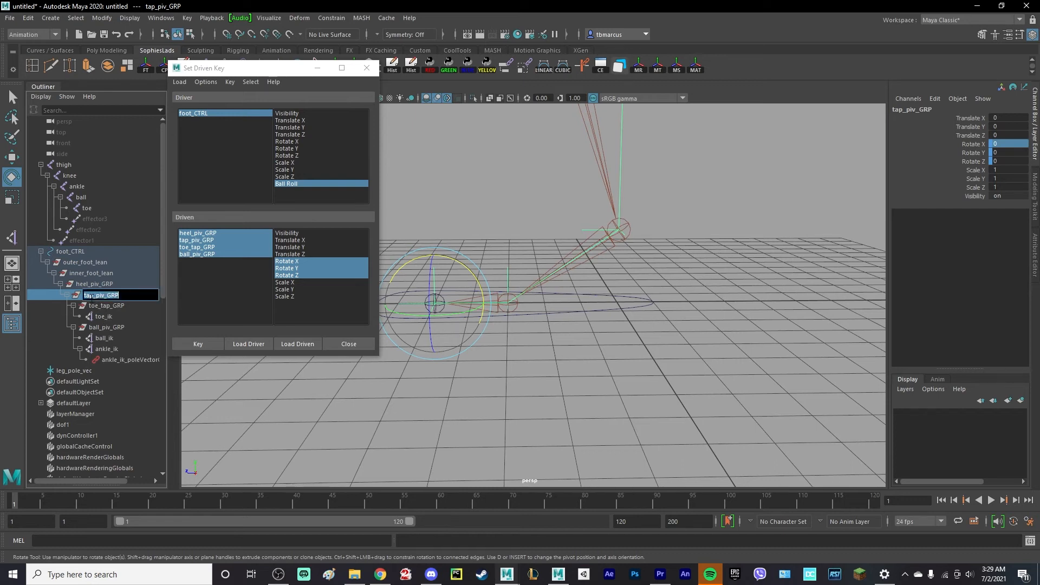
{"action": "key", "text": "BackSpace"}
{"action": "key", "text": "BackSpace"}
{"action": "key", "text": "BackSpace"}
{"action": "type", "text": "toe"}
{"action": "key", "text": "Return"}
Rotate toe_piv_GRP about 71.6° in X and try to key the driven rotations.
{"action": "mouse_move", "coordinate": [467, 264]}
{"action": "left_mouse_down"}
{"action": "mouse_move", "coordinate": [406, 246]}
{"action": "mouse_move", "coordinate": [535, 233]}
{"action": "mouse_move", "coordinate": [483, 266]}
{"action": "left_mouse_up"}
{"action": "scroll", "coordinate": [535, 233], "scroll_direction": "down", "scroll_amount": 7}
{"action": "scroll", "coordinate": [535, 233], "scroll_direction": "up", "scroll_amount": 1}
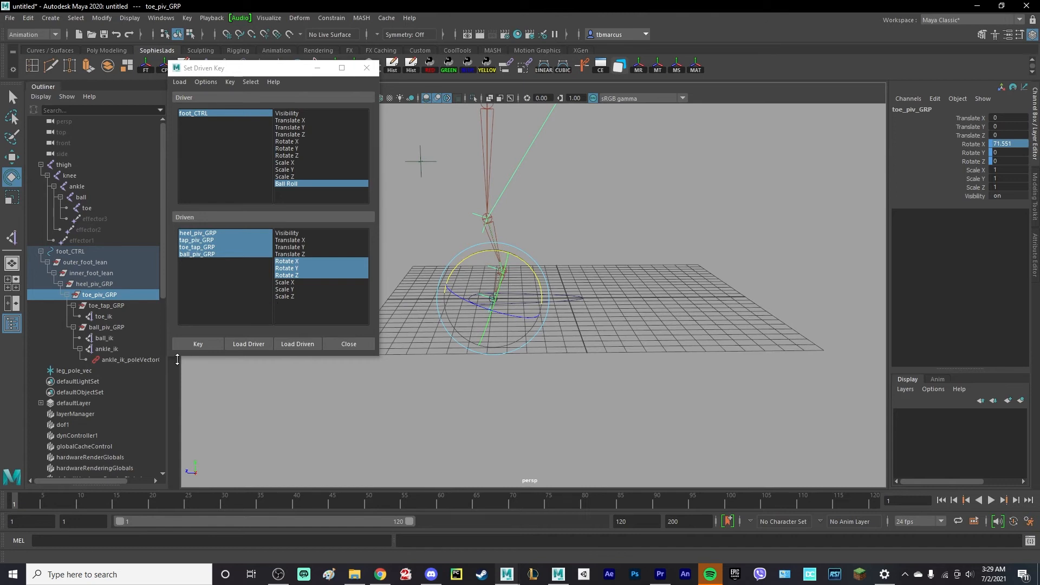
{"action": "left_click", "coordinate": [199, 344]}
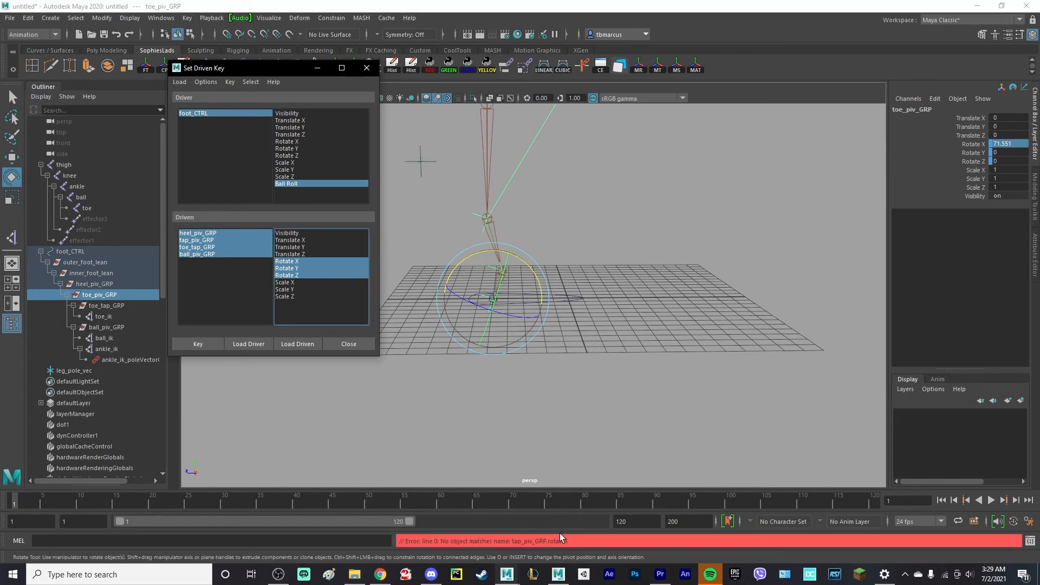
Reload heel_piv_GRP, toe_piv_GRP, toe_tap_GRP and ball_piv_GRP as driven objects and key their X, Y and Z rotations at Ball Roll 10.
{"action": "left_click", "coordinate": [206, 255]}
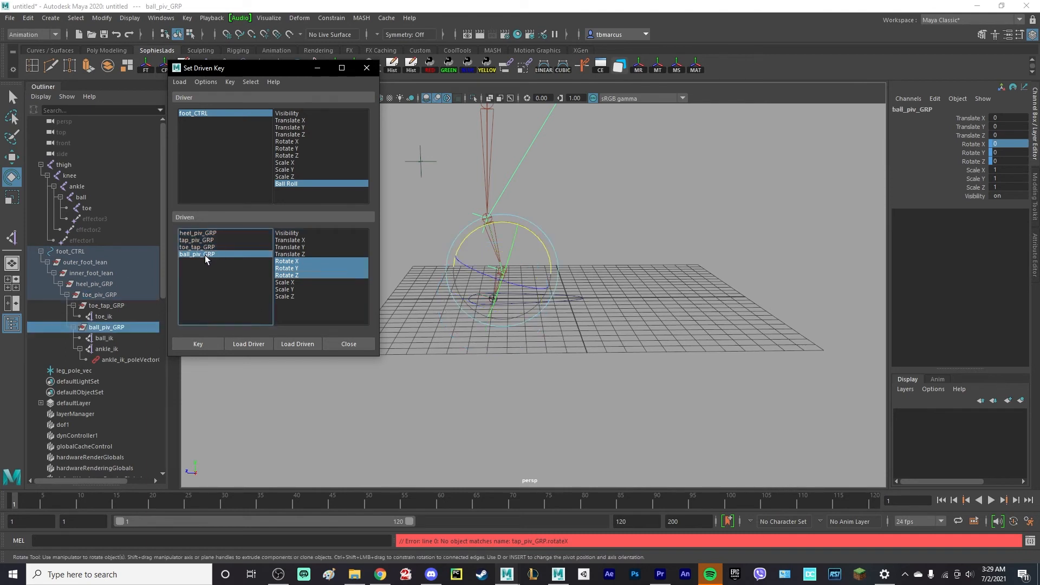
{"action": "left_click", "coordinate": [94, 285], "text": "ctrl"}
{"action": "left_click", "coordinate": [95, 295], "text": "ctrl"}
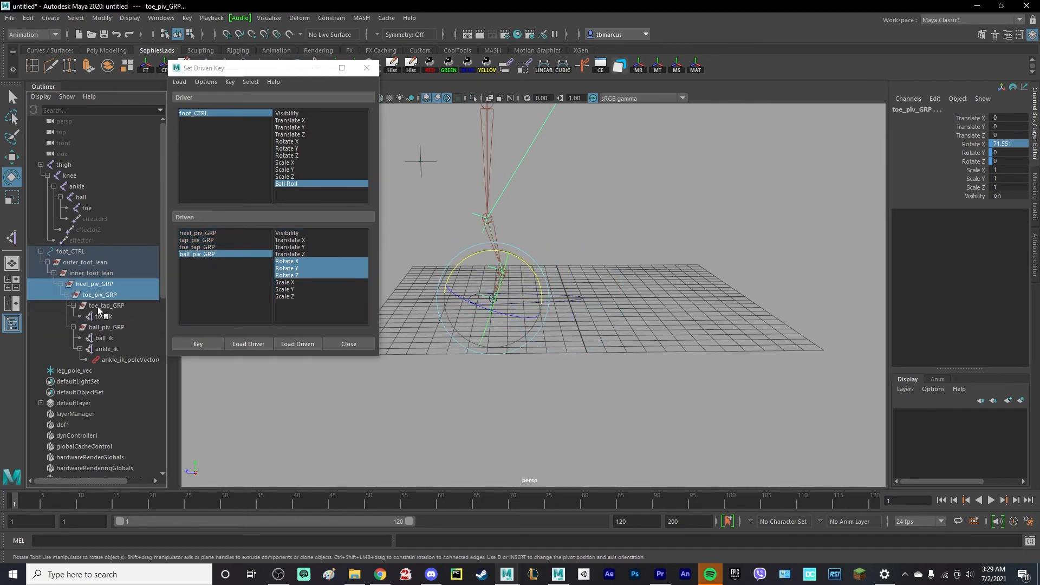
{"action": "left_click", "coordinate": [98, 307], "text": "ctrl"}
{"action": "left_click", "coordinate": [301, 345]}
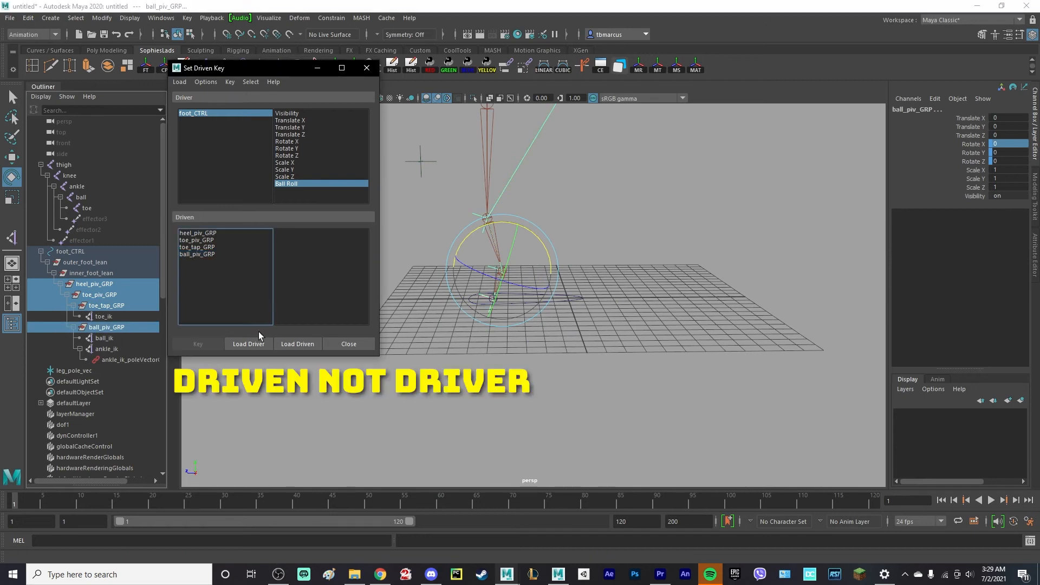
{"action": "left_click_drag", "start_coordinate": [204, 233], "coordinate": [204, 254]}
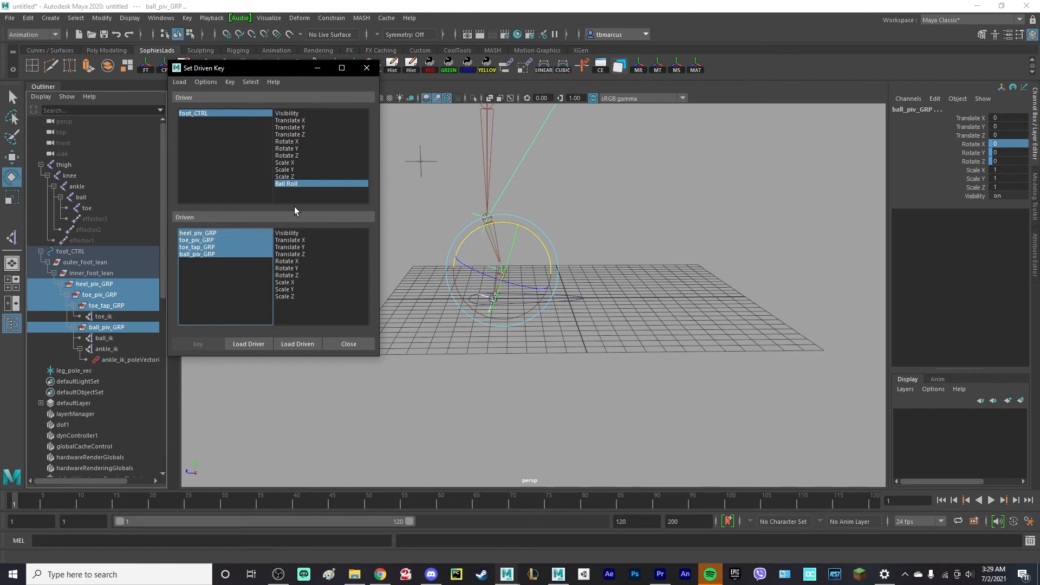
{"action": "left_click_drag", "start_coordinate": [295, 275], "coordinate": [293, 261]}
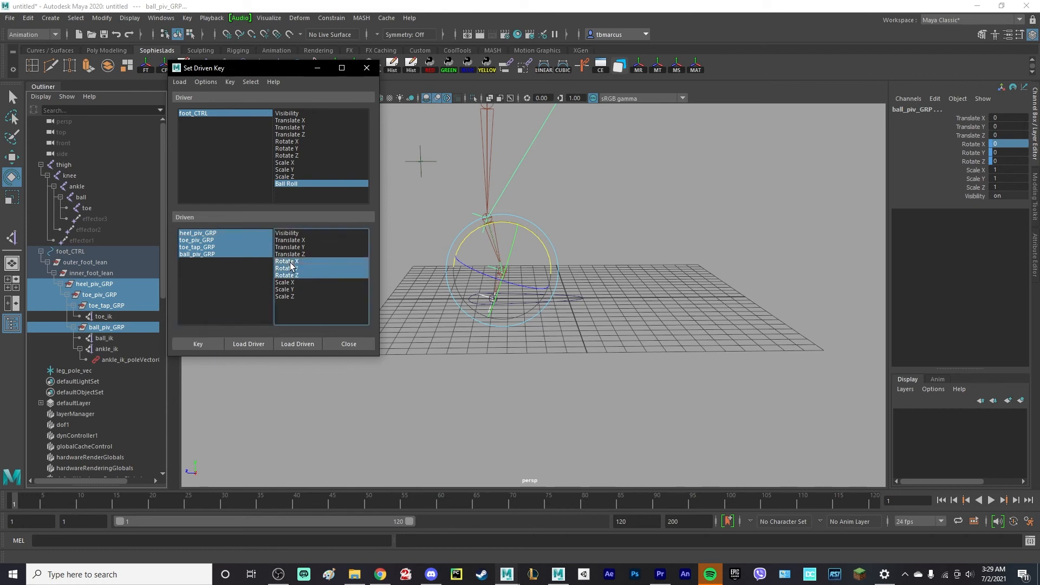
{"action": "left_click", "coordinate": [210, 345]}
Check the keyed pose on foot_CTRL with Ball Roll at 5 and undo the accidental rotation.
{"action": "left_click", "coordinate": [593, 305]}
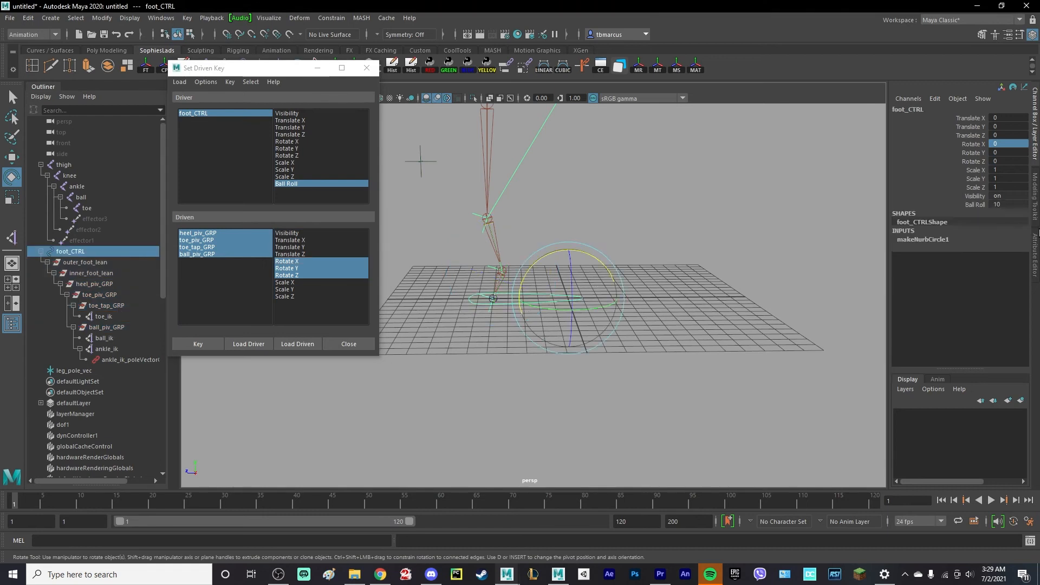
{"action": "left_click", "coordinate": [1008, 205]}
{"action": "type", "text": "5"}
{"action": "key", "text": "Return"}
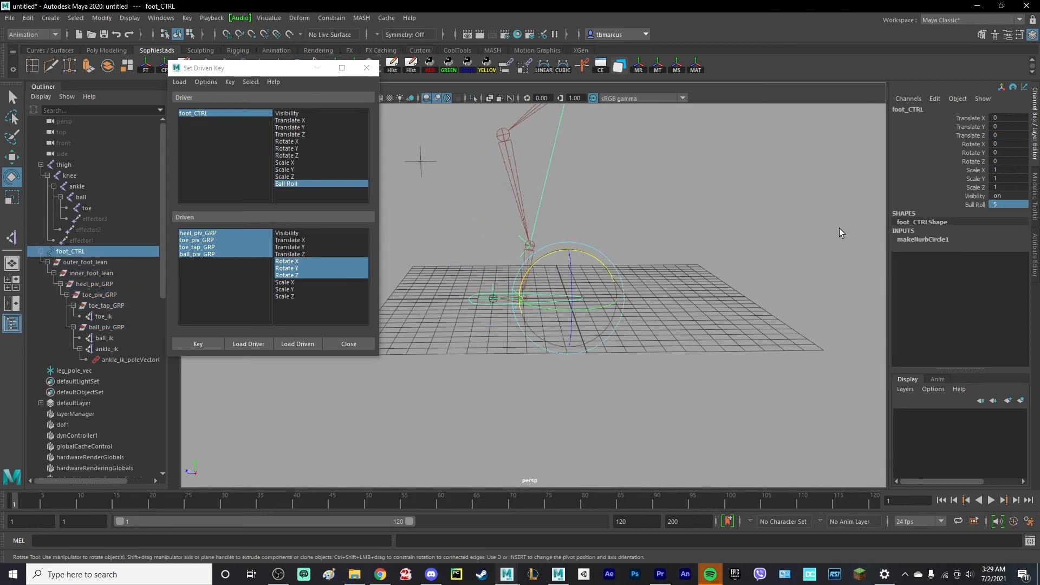
{"action": "mouse_move", "coordinate": [655, 202]}
{"action": "middle_mouse_down"}
{"action": "mouse_move", "coordinate": [641, 200]}
{"action": "mouse_move", "coordinate": [655, 200]}
{"action": "middle_mouse_up"}
{"action": "key", "text": "ctrl+z"}
Bring Ball Roll to -5, rotate heel_piv_GRP about -54.5° in X, and key the driven rotations.
{"action": "left_click", "coordinate": [975, 204]}
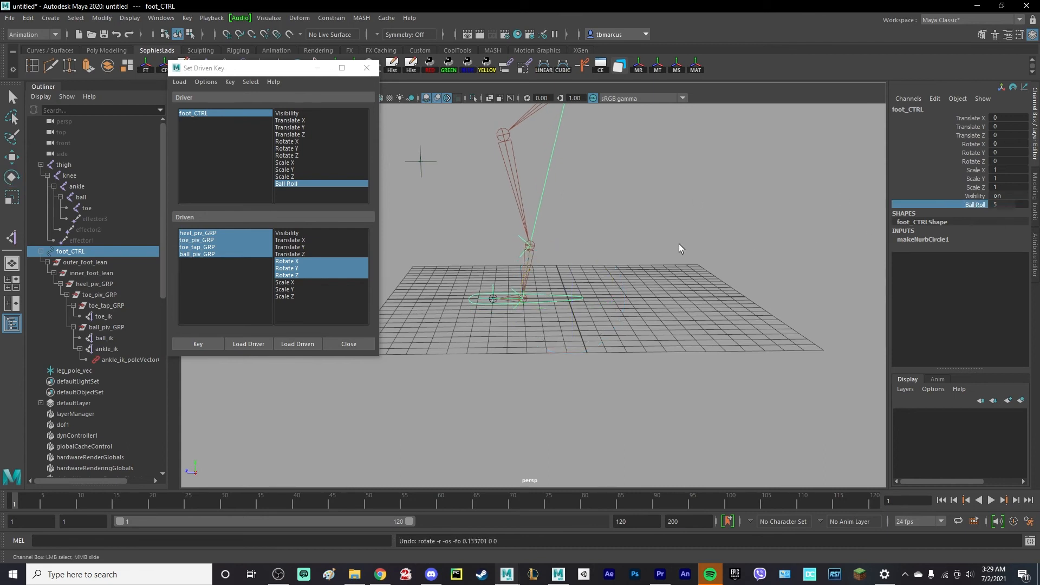
{"action": "middle_click_drag", "start_coordinate": [679, 249], "coordinate": [647, 291]}
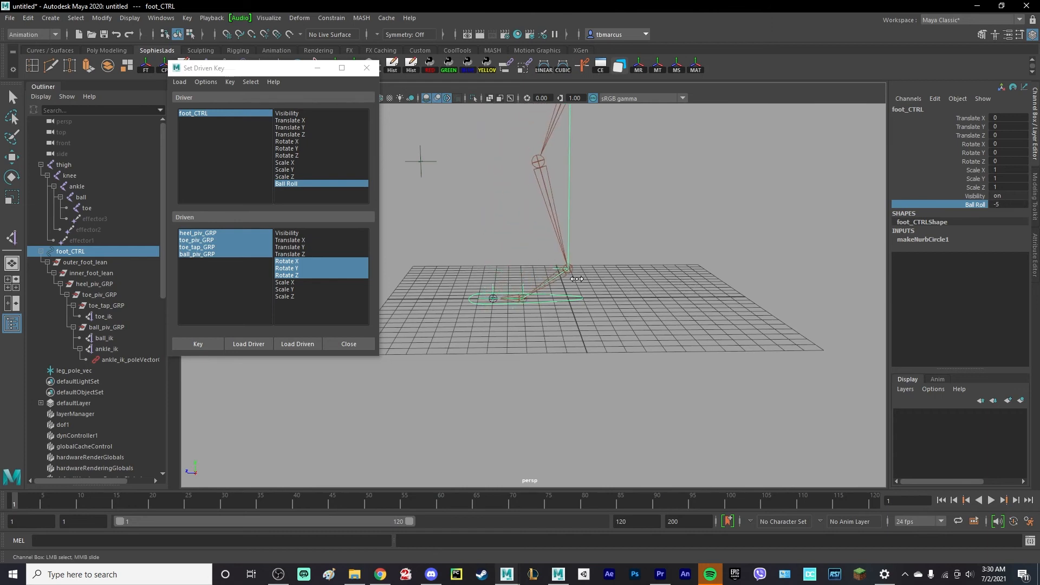
{"action": "left_click_drag", "start_coordinate": [248, 171], "coordinate": [376, 248], "text": "alt"}
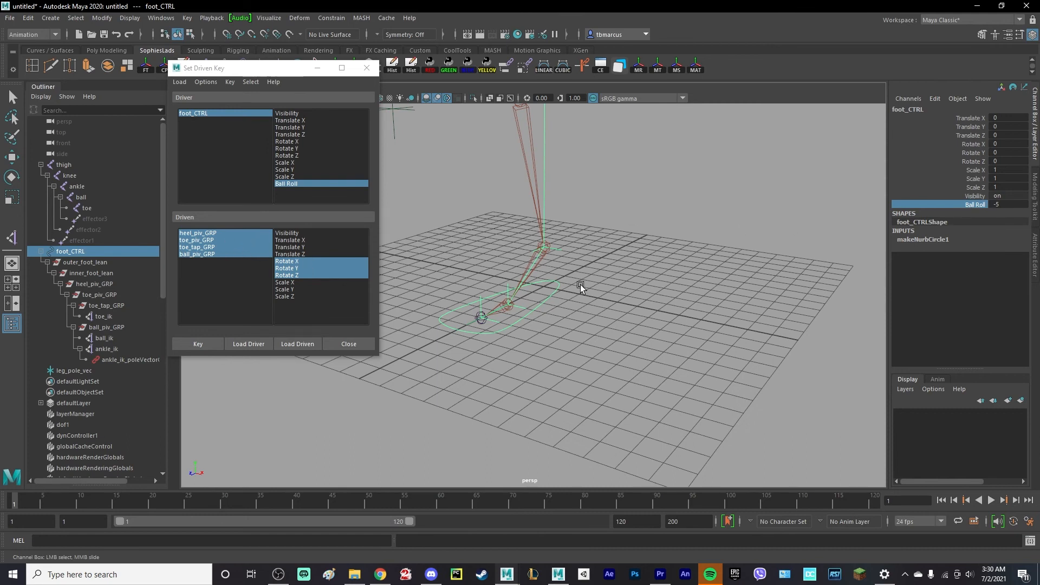
{"action": "left_click_drag", "start_coordinate": [578, 284], "coordinate": [500, 273], "text": "alt"}
{"action": "left_click", "coordinate": [92, 283]}
{"action": "key", "text": "e"}
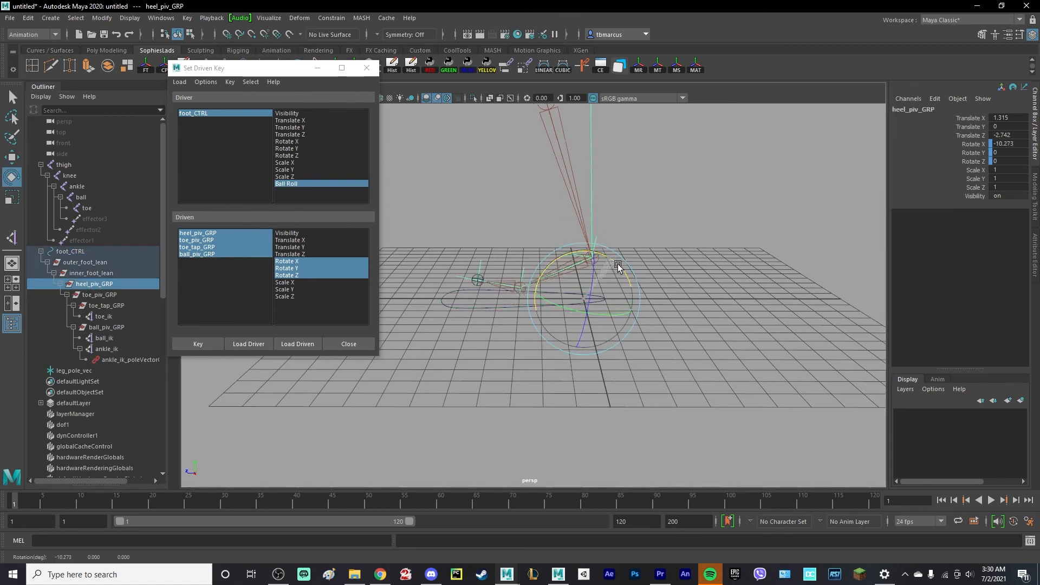
{"action": "left_click_drag", "start_coordinate": [618, 264], "coordinate": [640, 294]}
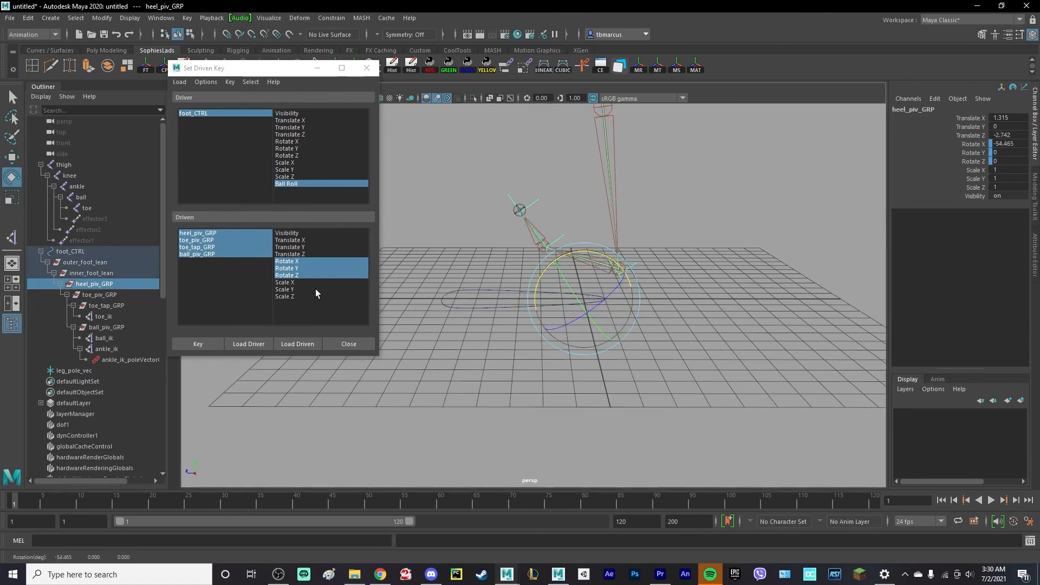
{"action": "left_click", "coordinate": [206, 343]}
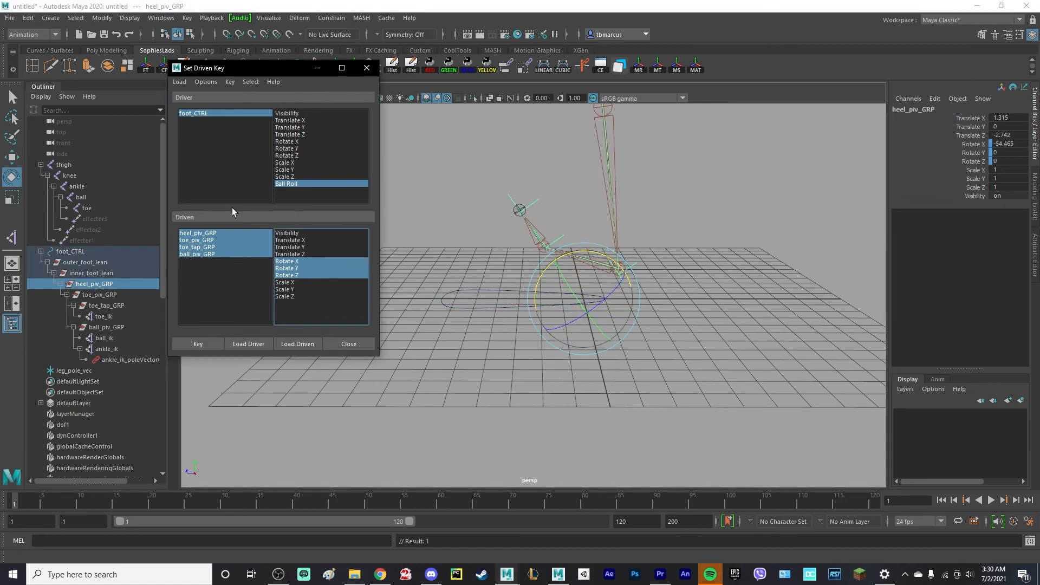
Scrub foot_CTRL's Ball Roll to test the roll and reset it to 0.
{"action": "left_click", "coordinate": [203, 115]}
{"action": "left_click", "coordinate": [975, 204]}
{"action": "mouse_move", "coordinate": [614, 214]}
{"action": "middle_mouse_down"}
{"action": "mouse_move", "coordinate": [689, 220]}
{"action": "mouse_move", "coordinate": [604, 213]}
{"action": "middle_mouse_up"}
{"action": "left_click", "coordinate": [1013, 204]}
{"action": "type", "text": "0"}
{"action": "key", "text": "Return"}
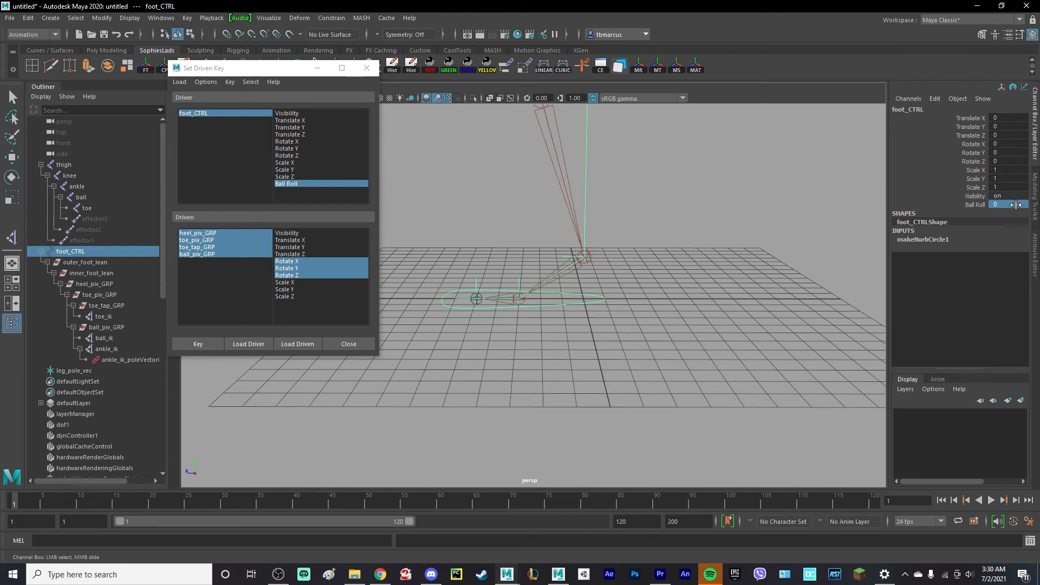
Add a keyable float attribute Foot Lean to foot_CTRL with minimum -10, maximum 10 and default 0.
{"action": "key", "text": "e"}
{"action": "left_click_drag", "start_coordinate": [690, 330], "coordinate": [639, 314], "text": "alt"}
{"action": "left_click", "coordinate": [618, 320]}
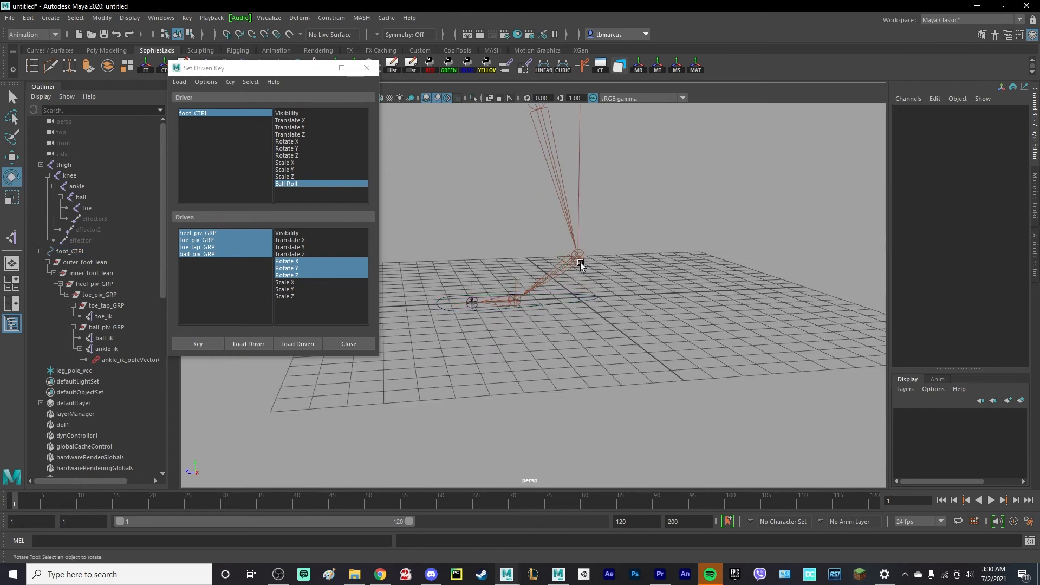
{"action": "left_click_drag", "start_coordinate": [580, 263], "coordinate": [578, 290], "text": "alt"}
{"action": "left_click", "coordinate": [574, 288]}
{"action": "left_click", "coordinate": [935, 99]}
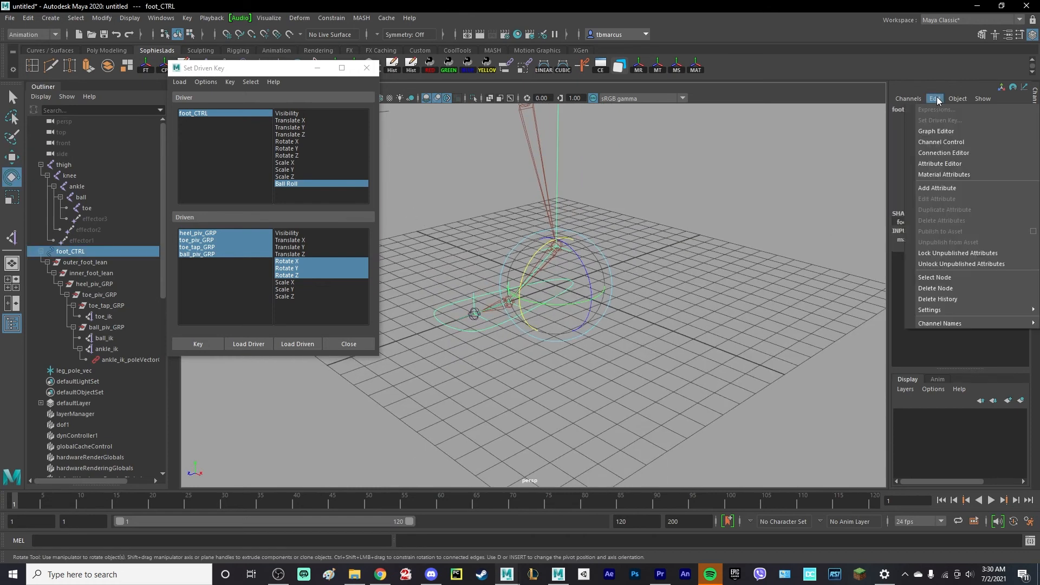
{"action": "left_click", "coordinate": [935, 187]}
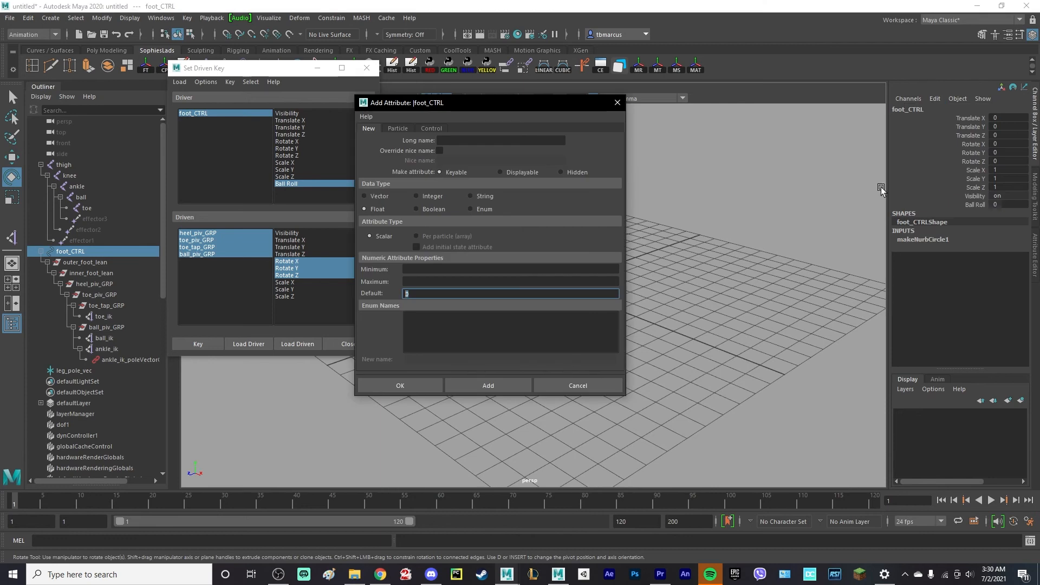
{"action": "left_click", "coordinate": [478, 139]}
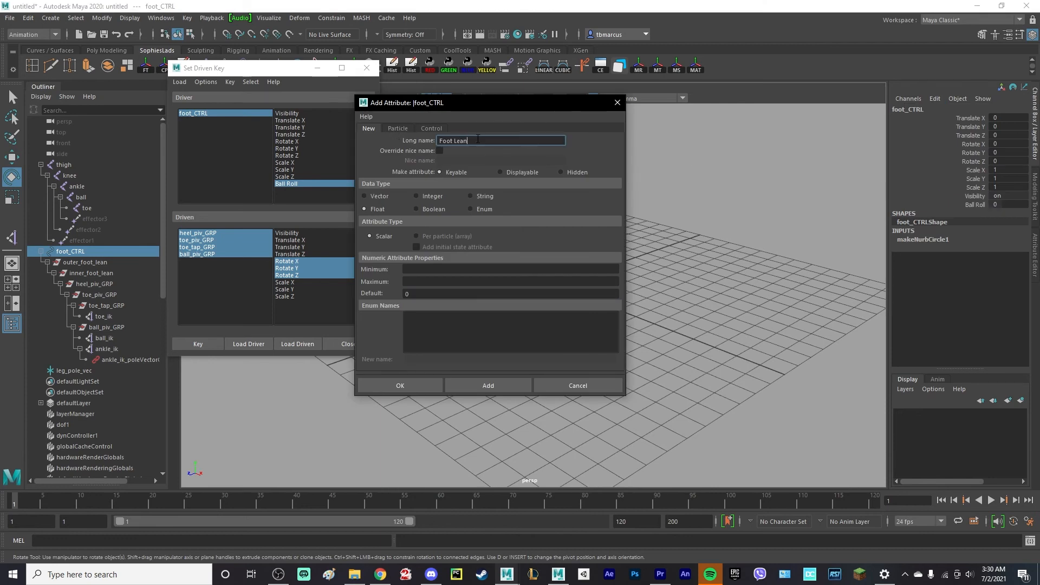
{"action": "left_click", "coordinate": [421, 269]}
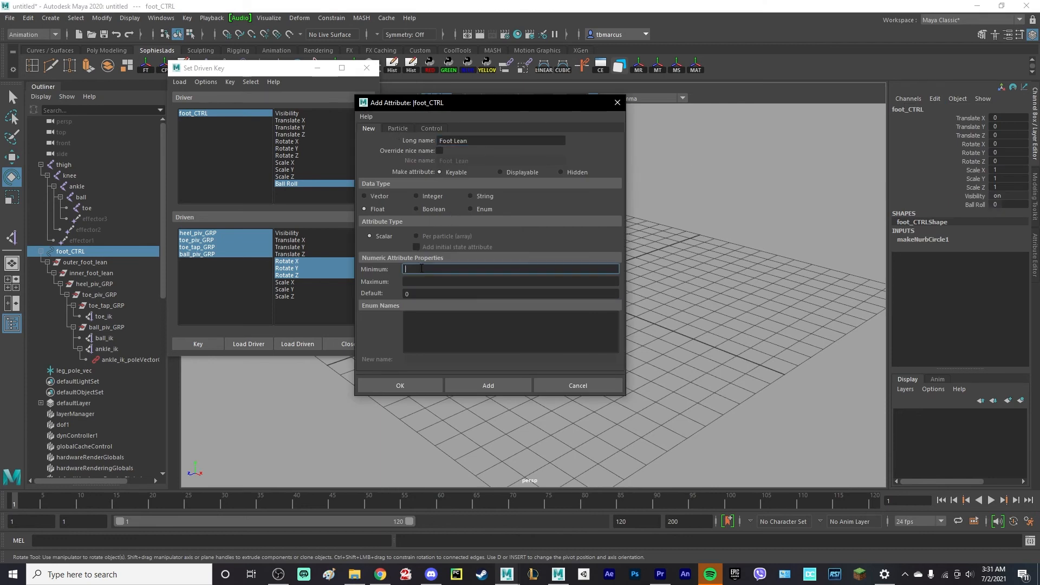
{"action": "left_click", "coordinate": [447, 280]}
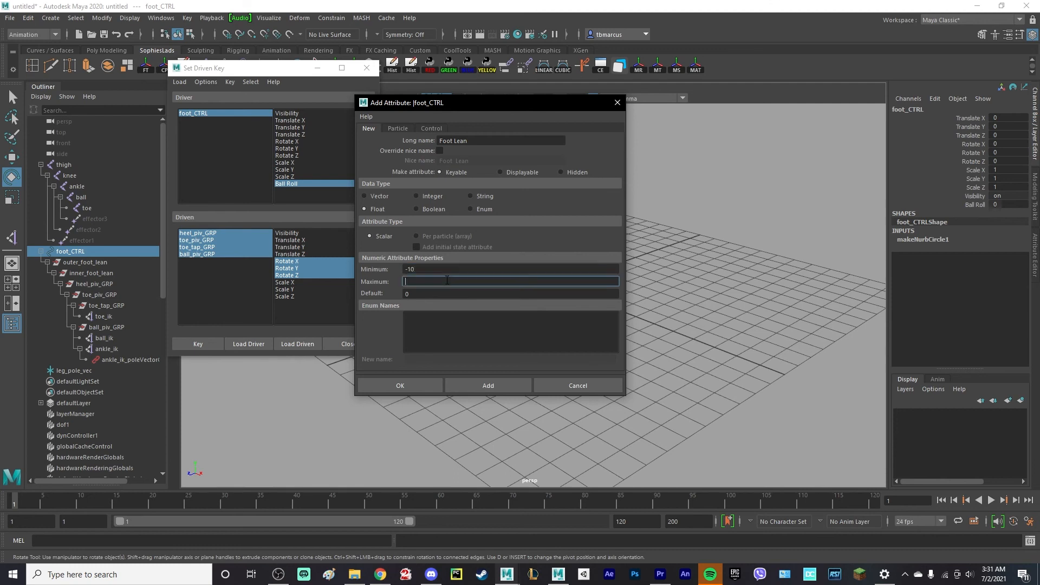
{"action": "type", "text": "10"}
{"action": "left_click", "coordinate": [488, 385]}
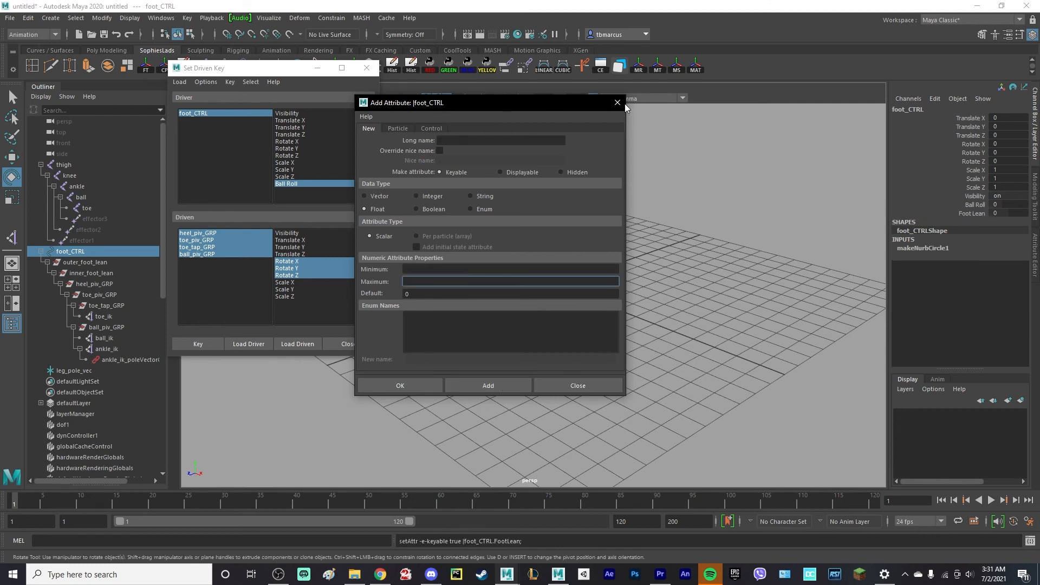
{"action": "left_click", "coordinate": [617, 103]}
With foot_CTRL's Foot Lean as driver at 0, load outer_foot_lean and inner_foot_lean as driven and key their X, Y and Z rotations.
{"action": "left_click", "coordinate": [203, 115]}
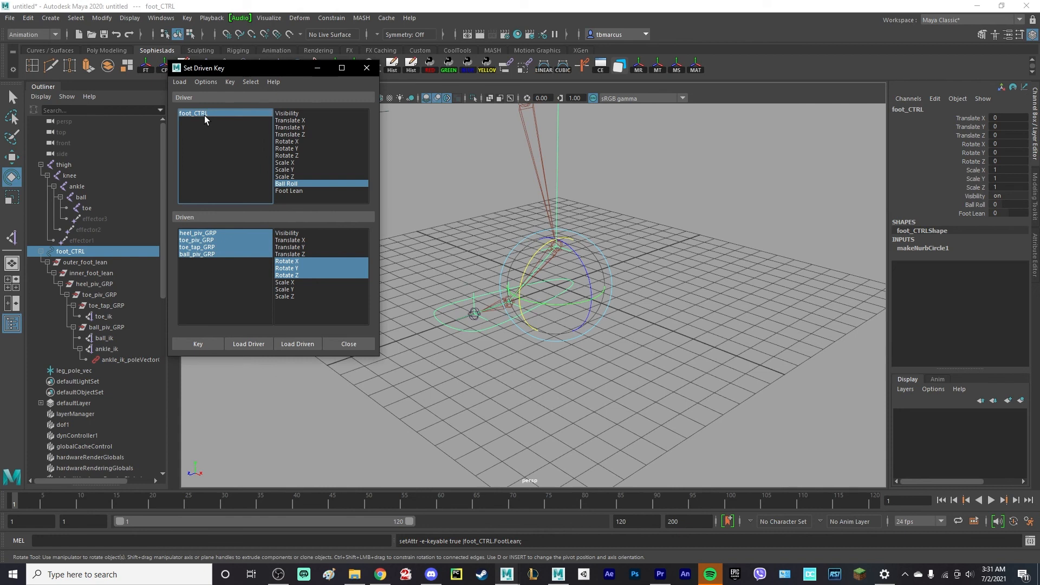
{"action": "left_click", "coordinate": [203, 115]}
{"action": "left_click", "coordinate": [293, 191]}
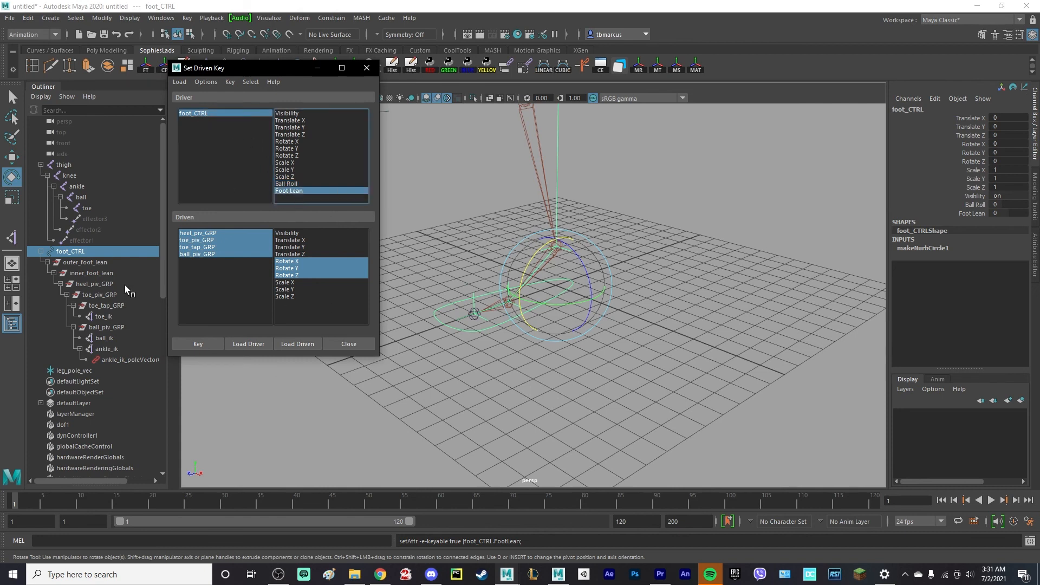
{"action": "left_click", "coordinate": [82, 262]}
{"action": "left_click", "coordinate": [91, 273], "text": "ctrl"}
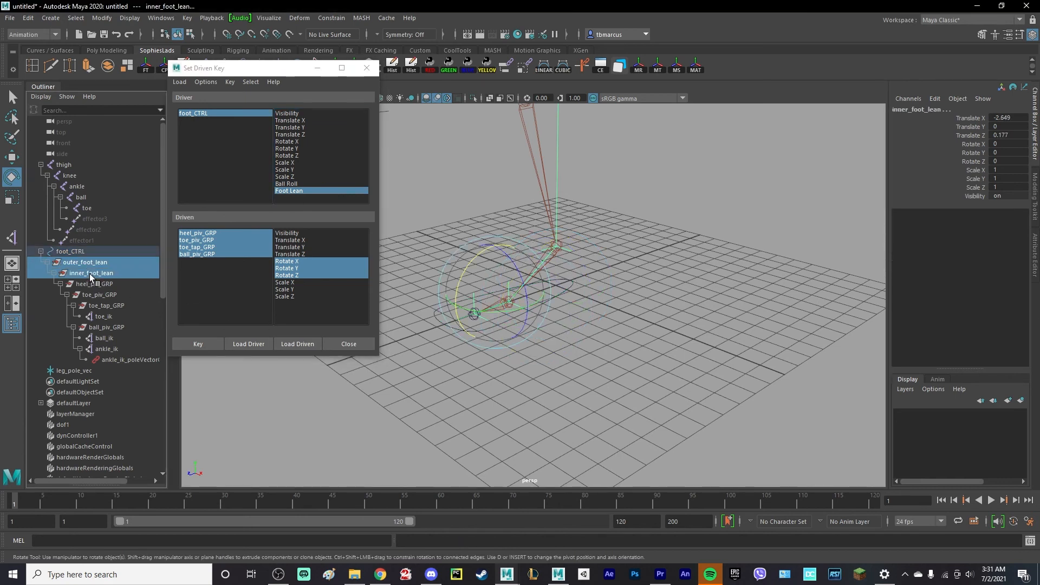
{"action": "left_click", "coordinate": [297, 344]}
{"action": "left_click_drag", "start_coordinate": [202, 233], "coordinate": [205, 241]}
{"action": "left_click_drag", "start_coordinate": [295, 276], "coordinate": [286, 267]}
{"action": "left_click_drag", "start_coordinate": [543, 316], "coordinate": [367, 307], "text": "alt"}
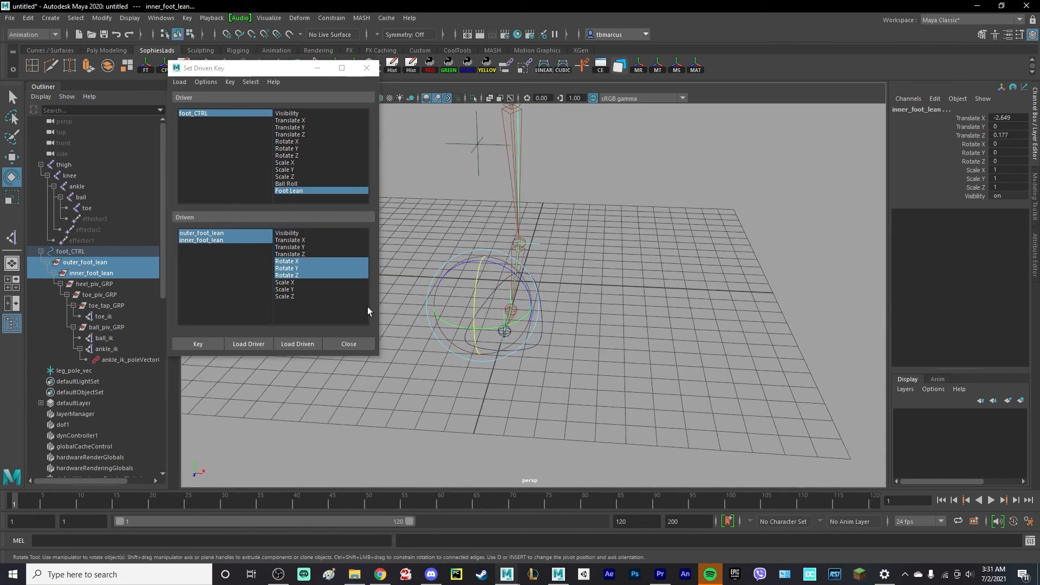
{"action": "left_click", "coordinate": [219, 343]}
Set foot_CTRL's Foot Lean to 10, rotate outer_foot_lean to -70 in Z, and key the driven rotations.
{"action": "left_click_drag", "start_coordinate": [635, 306], "coordinate": [599, 268], "text": "alt"}
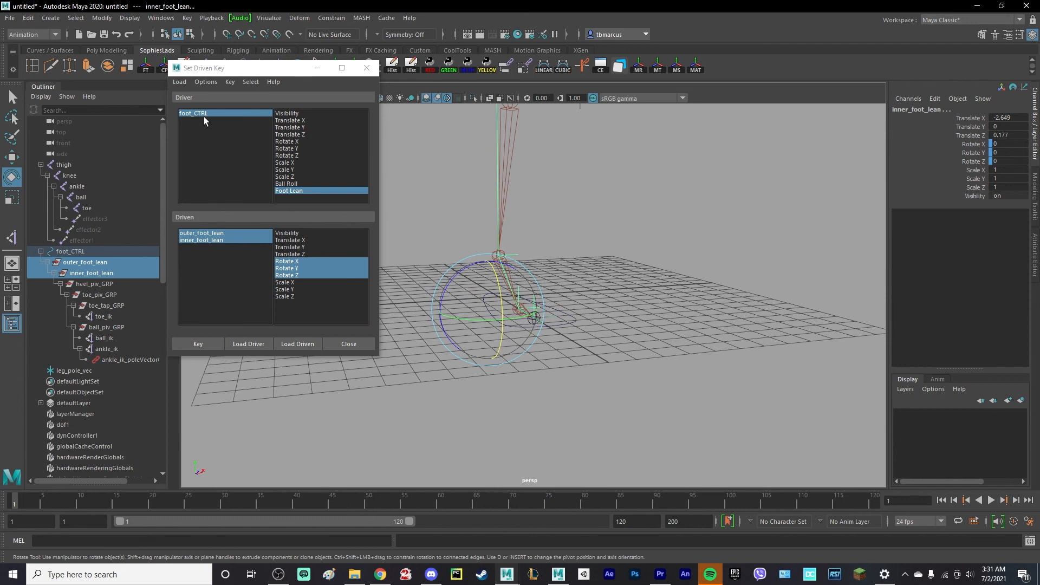
{"action": "left_click", "coordinate": [569, 317]}
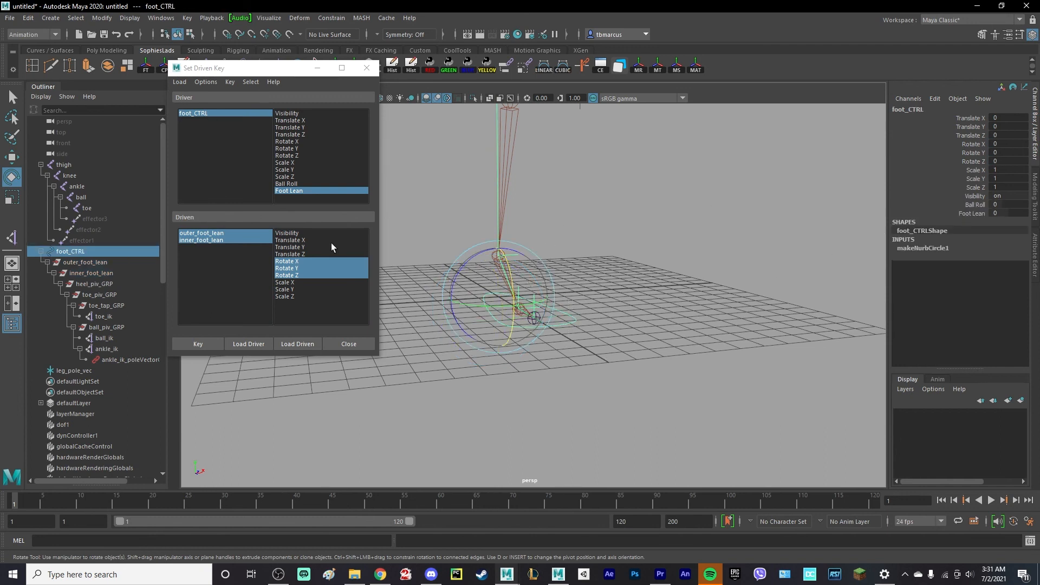
{"action": "left_click_drag", "start_coordinate": [691, 304], "coordinate": [587, 281], "text": "alt"}
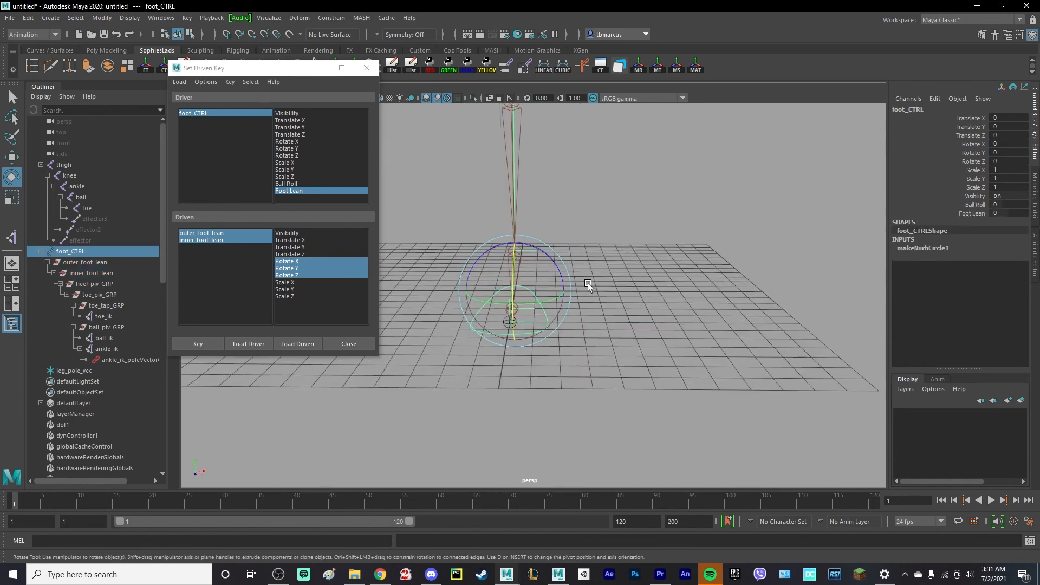
{"action": "left_click", "coordinate": [962, 213]}
{"action": "left_click_drag", "start_coordinate": [616, 249], "coordinate": [606, 261], "text": "alt"}
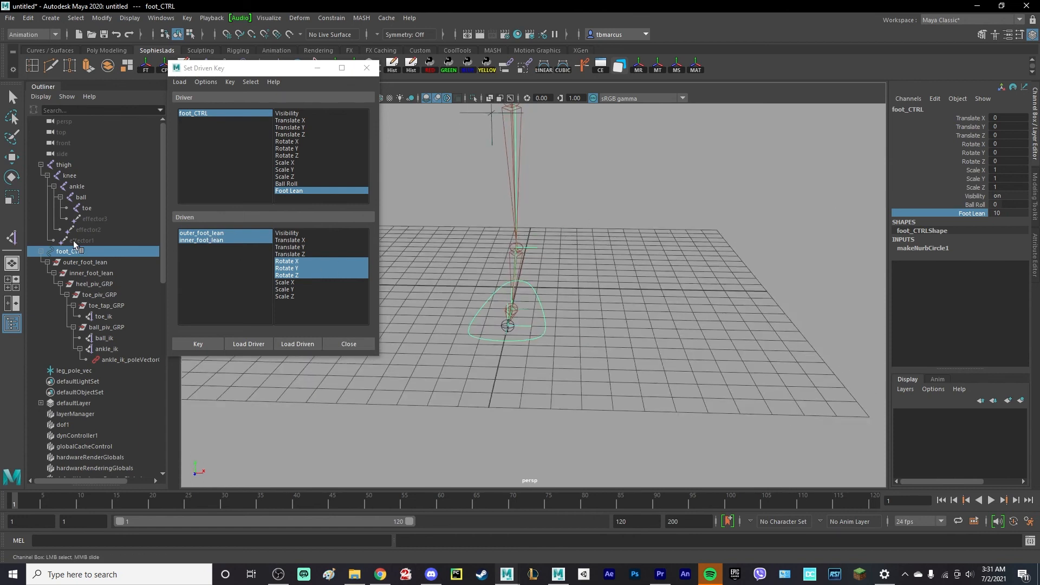
{"action": "left_click", "coordinate": [85, 262]}
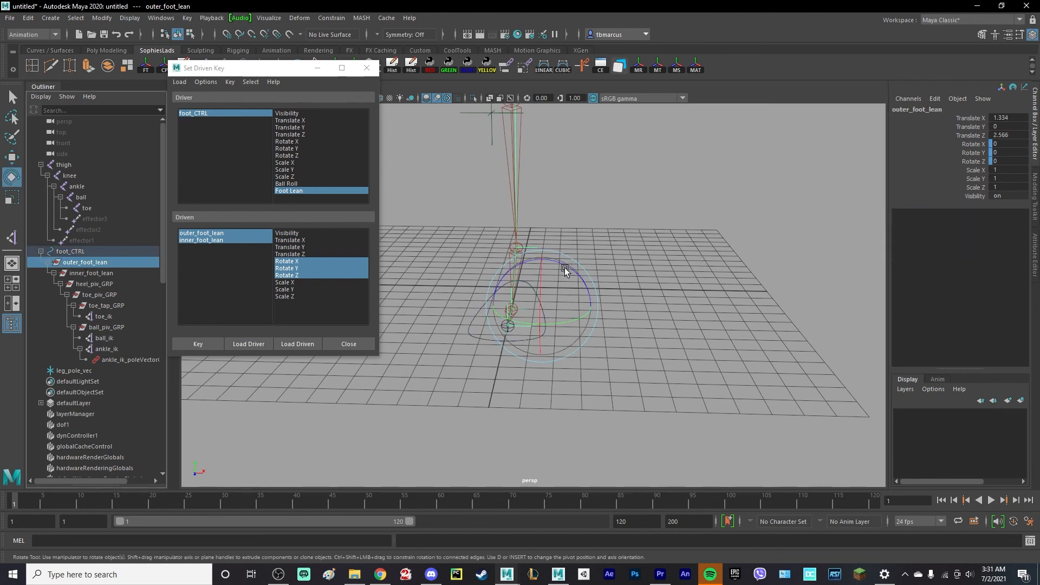
{"action": "left_click_drag", "start_coordinate": [564, 269], "coordinate": [633, 333]}
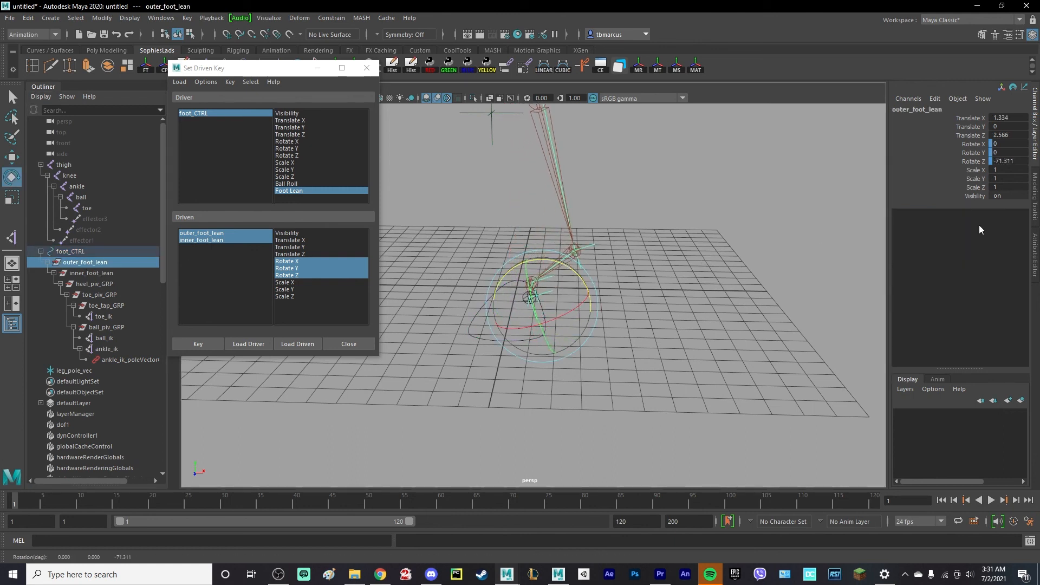
{"action": "left_click", "coordinate": [1009, 161]}
{"action": "type", "text": "-70"}
{"action": "key", "text": "Return"}
{"action": "left_click_drag", "start_coordinate": [845, 217], "coordinate": [657, 283], "text": "alt"}
{"action": "left_click", "coordinate": [205, 342]}
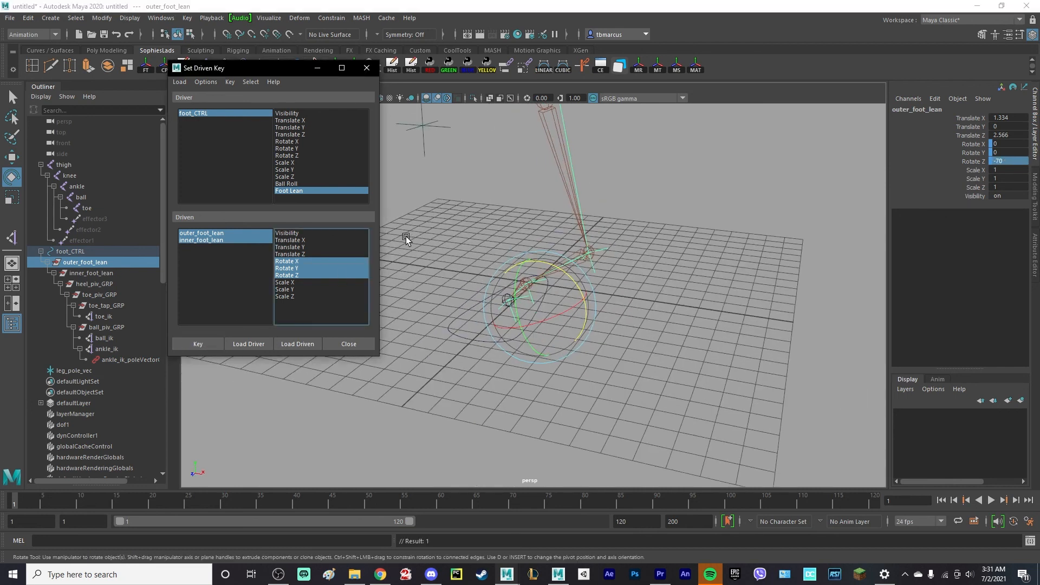
Bring Foot Lean to -10 on foot_CTRL, rotate inner_foot_lean to 70 in Z, and key the driven rotations.
{"action": "left_click", "coordinate": [205, 111]}
{"action": "left_click", "coordinate": [912, 213]}
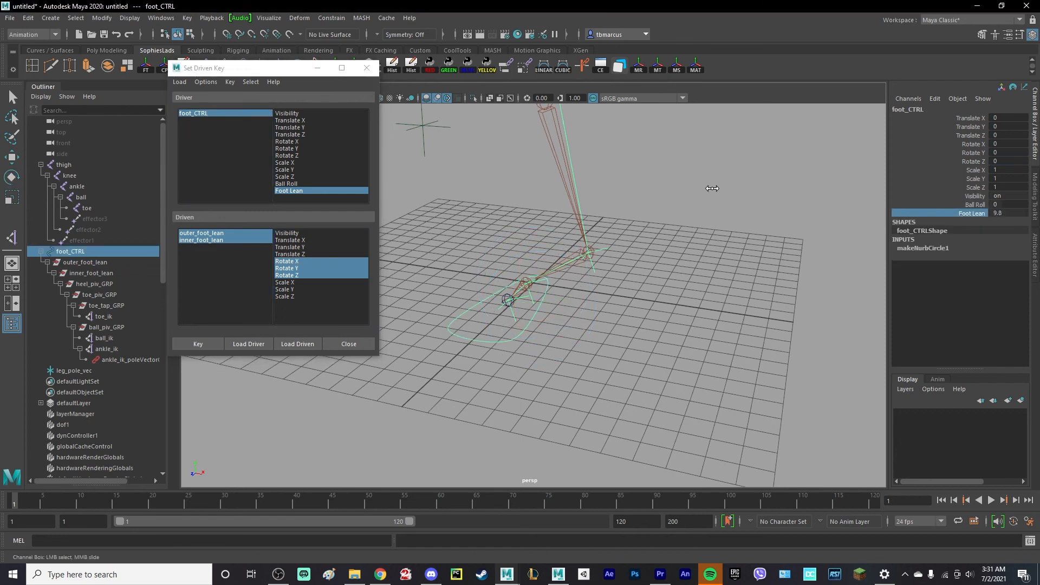
{"action": "middle_click_drag", "start_coordinate": [712, 188], "coordinate": [650, 187]}
{"action": "left_click_drag", "start_coordinate": [558, 274], "coordinate": [624, 281], "text": "alt"}
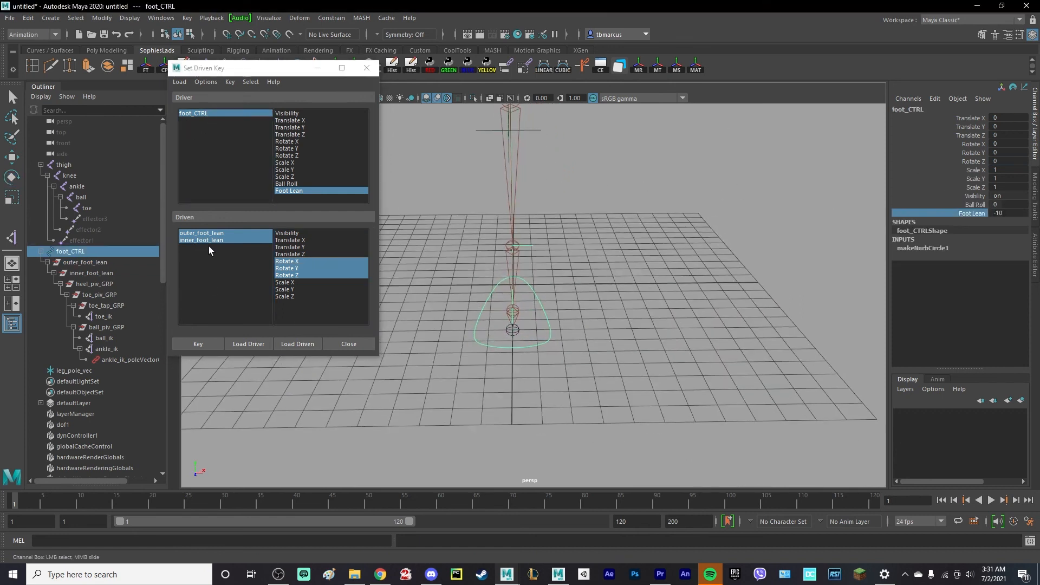
{"action": "left_click", "coordinate": [101, 273]}
{"action": "key", "text": "e"}
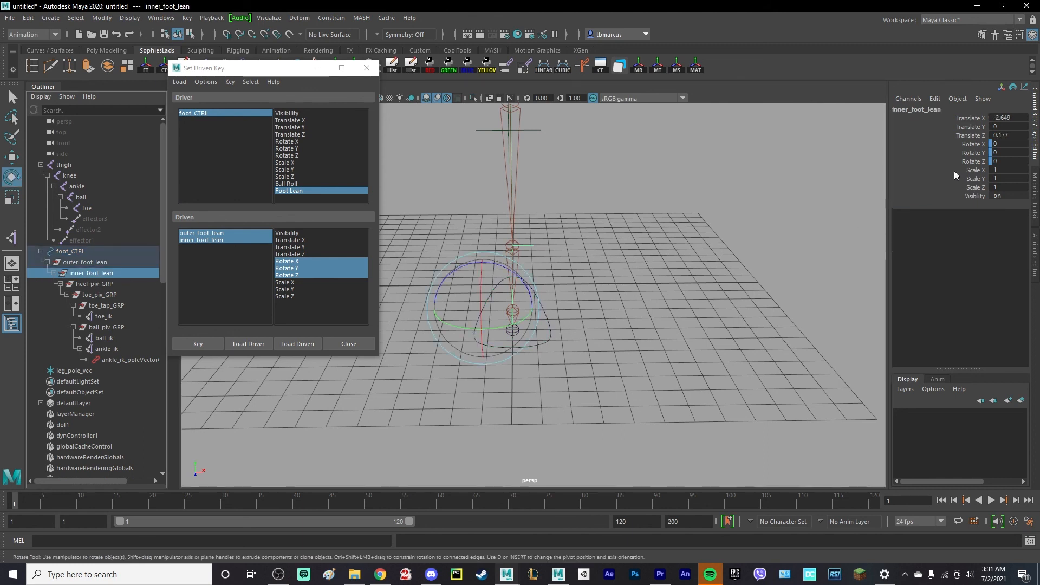
{"action": "left_click_drag", "start_coordinate": [496, 264], "coordinate": [745, 228]}
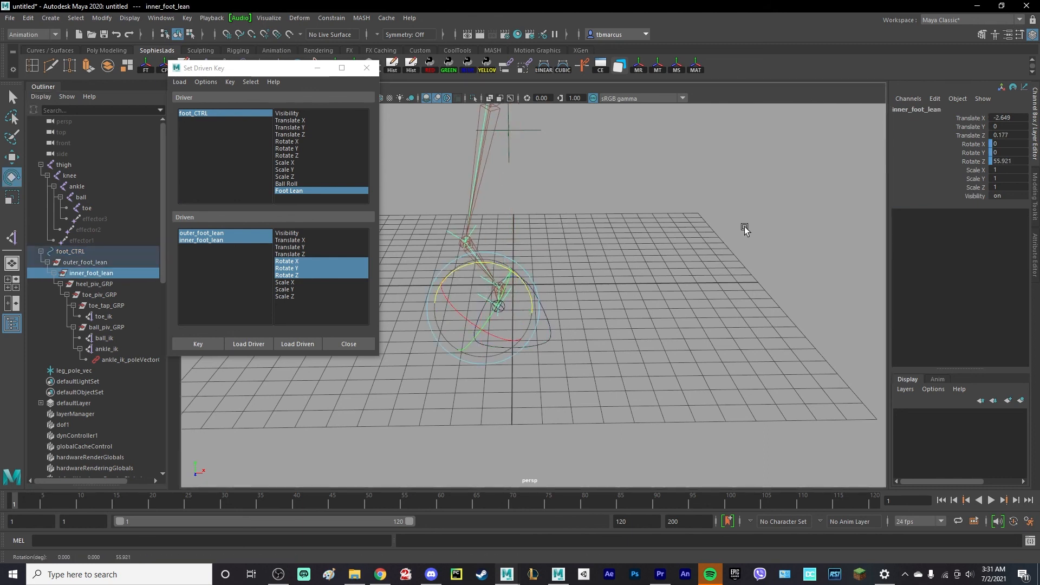
{"action": "double_click", "coordinate": [1021, 159]}
{"action": "type", "text": "70"}
{"action": "key", "text": "Return"}
{"action": "left_click", "coordinate": [199, 344]}
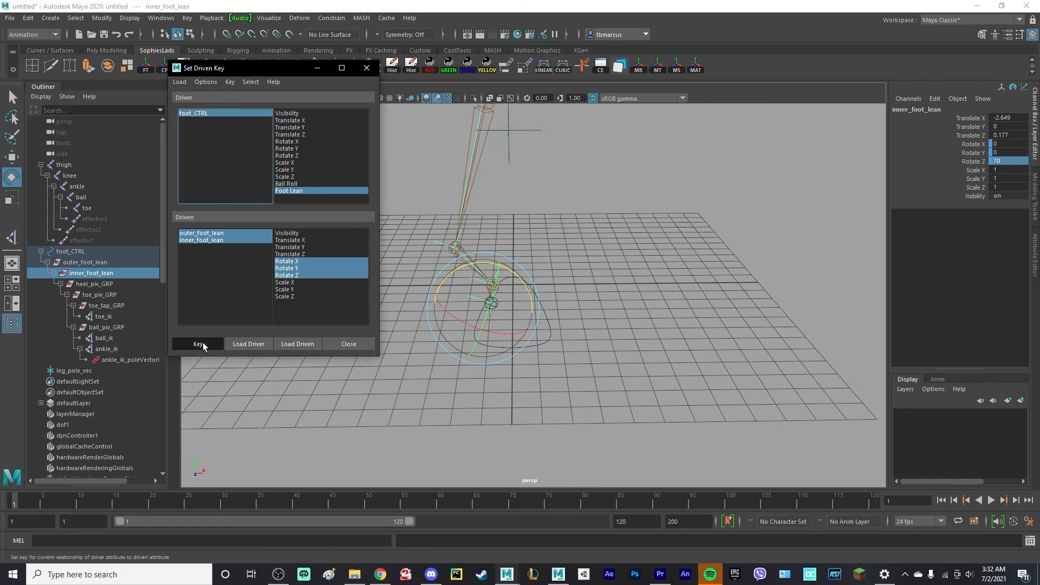
Scrub foot_CTRL's Foot Lean to test the inner and outer lean, and reset it to 0.
{"action": "left_click", "coordinate": [200, 113]}
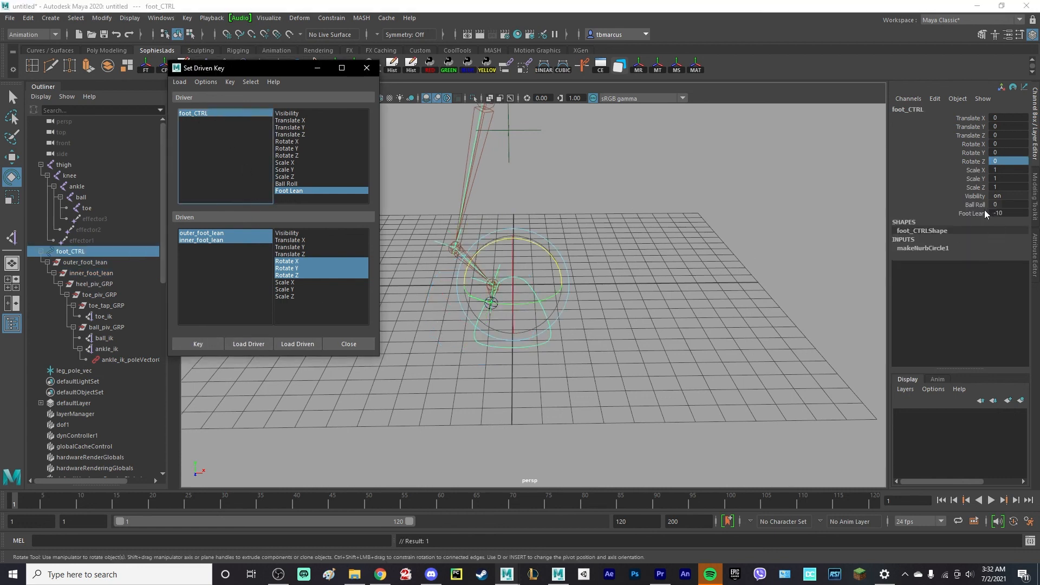
{"action": "left_click", "coordinate": [974, 215]}
{"action": "left_click_drag", "start_coordinate": [699, 251], "coordinate": [626, 251], "text": "alt"}
{"action": "middle_click_drag", "start_coordinate": [428, 297], "coordinate": [512, 303]}
{"action": "left_click_drag", "start_coordinate": [678, 257], "coordinate": [719, 253], "text": "alt"}
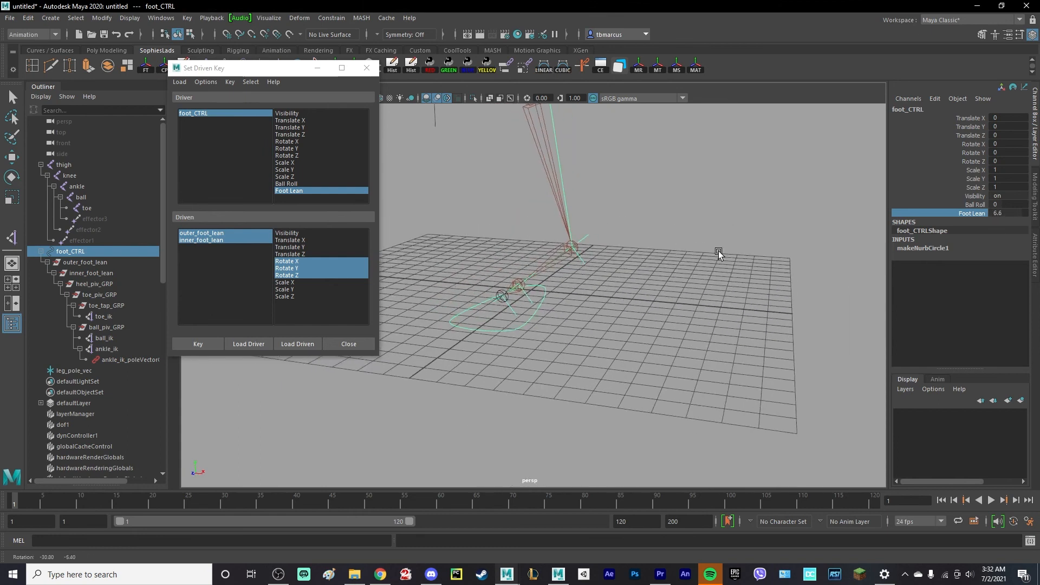
{"action": "middle_click_drag", "start_coordinate": [718, 252], "coordinate": [693, 284]}
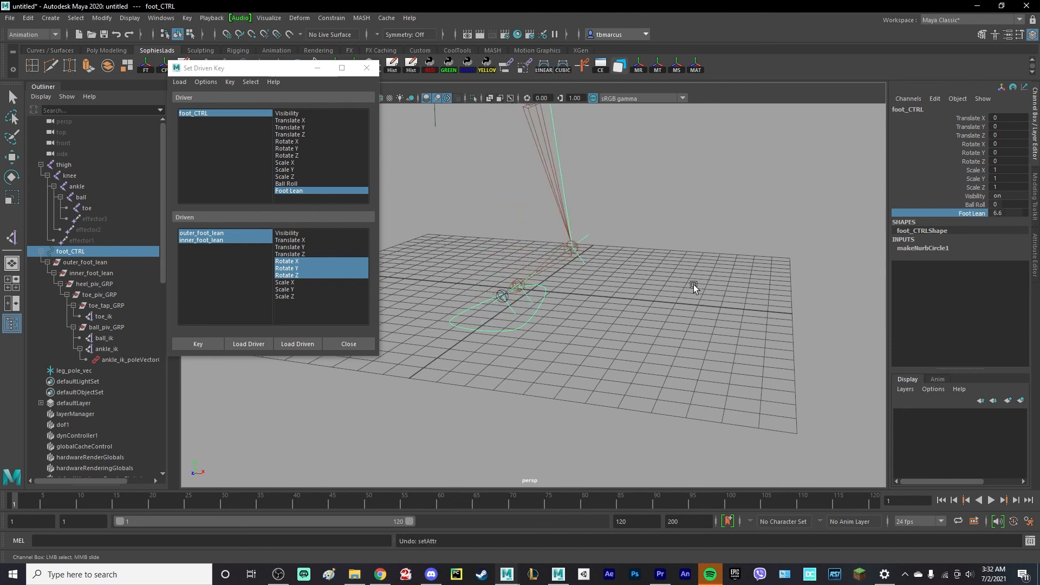
{"action": "left_click_drag", "start_coordinate": [694, 284], "coordinate": [591, 282], "text": "alt"}
{"action": "middle_click_drag", "start_coordinate": [590, 282], "coordinate": [617, 282]}
{"action": "left_click", "coordinate": [1002, 214]}
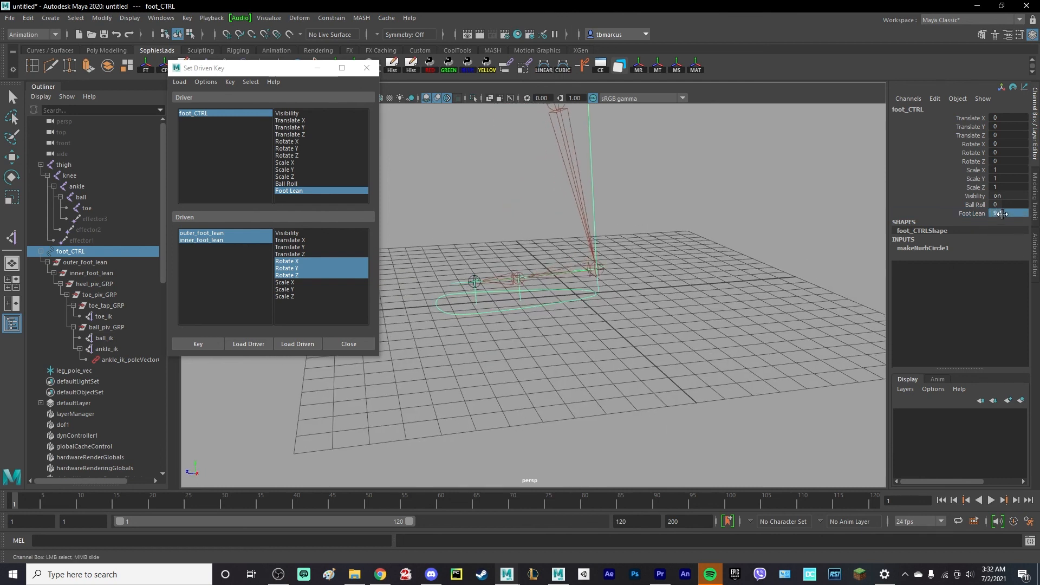
{"action": "type", "text": "0"}
{"action": "key", "text": "Return"}
Try moving leg_pole_vec to test the knee's response and undo the moves.
{"action": "left_click_drag", "start_coordinate": [713, 297], "coordinate": [584, 295], "text": "alt"}
{"action": "key", "text": "e"}
{"action": "key", "text": "w"}
{"action": "left_click_drag", "start_coordinate": [515, 260], "coordinate": [440, 206]}
{"action": "key", "text": "ctrl+z"}
{"action": "key", "text": "ctrl+z"}
{"action": "key", "text": "ctrl+z"}
{"action": "key", "text": "ctrl+z"}
{"action": "key", "text": "ctrl+z"}
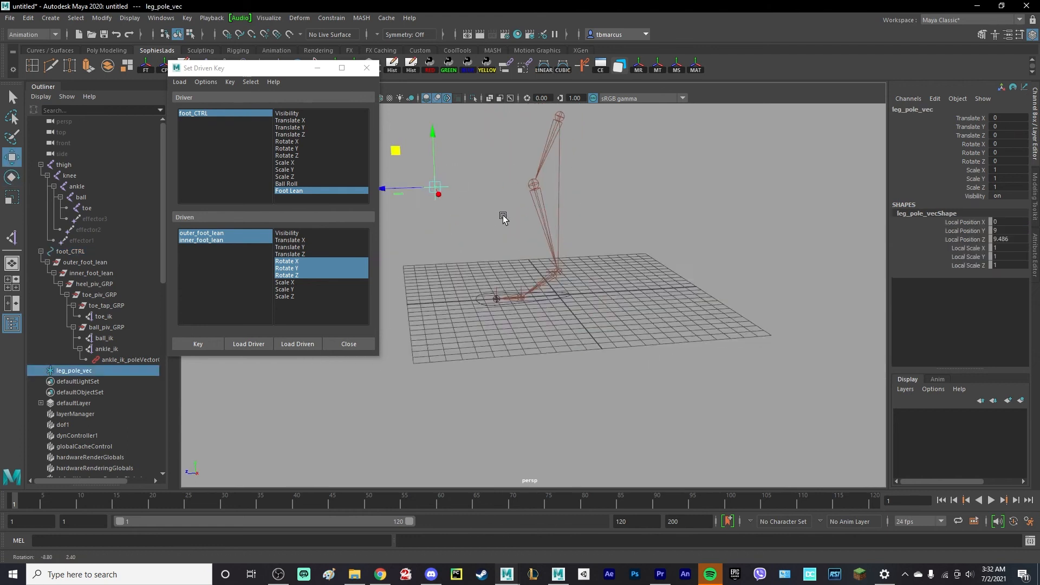
Scrub Ball Roll and Foot Lean on foot_CTRL to recheck the whole leg's motion, returning both to 0.
{"action": "left_click_drag", "start_coordinate": [619, 306], "coordinate": [532, 302], "text": "alt"}
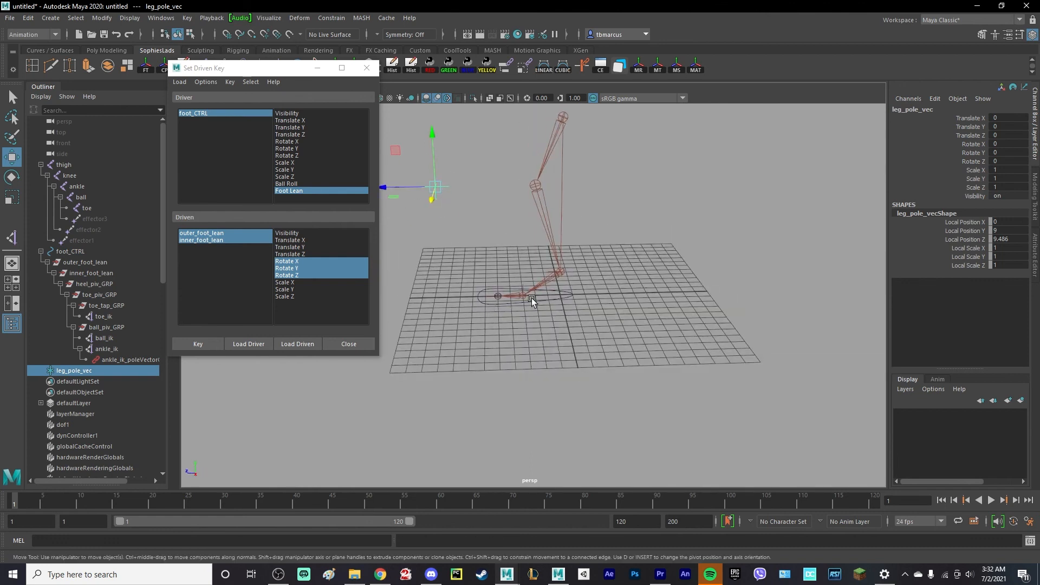
{"action": "left_click", "coordinate": [563, 297]}
{"action": "left_click", "coordinate": [975, 204]}
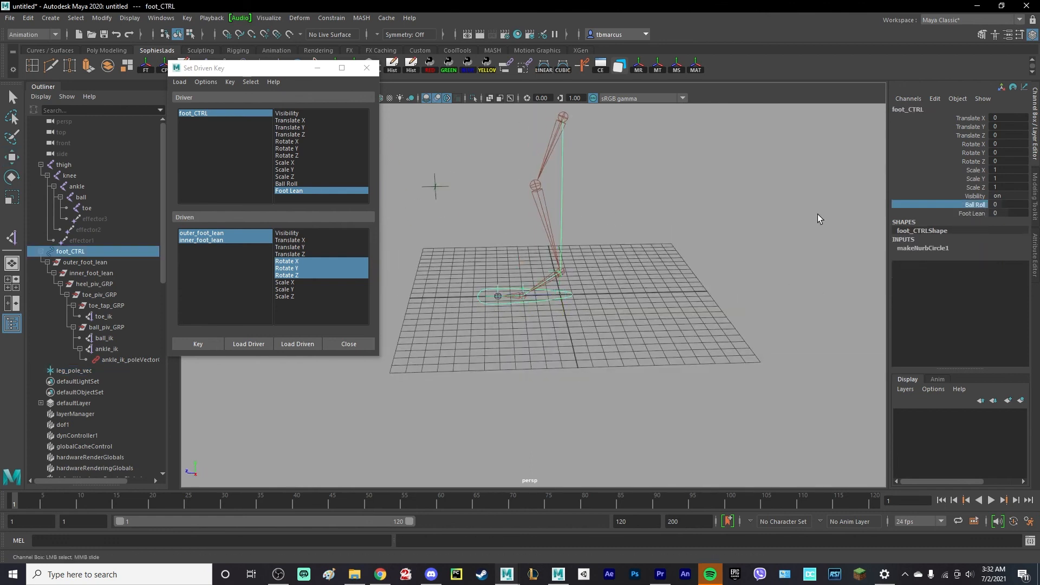
{"action": "middle_click_drag", "start_coordinate": [817, 217], "coordinate": [556, 192]}
{"action": "key", "text": "ctrl+z"}
{"action": "left_click", "coordinate": [973, 215]}
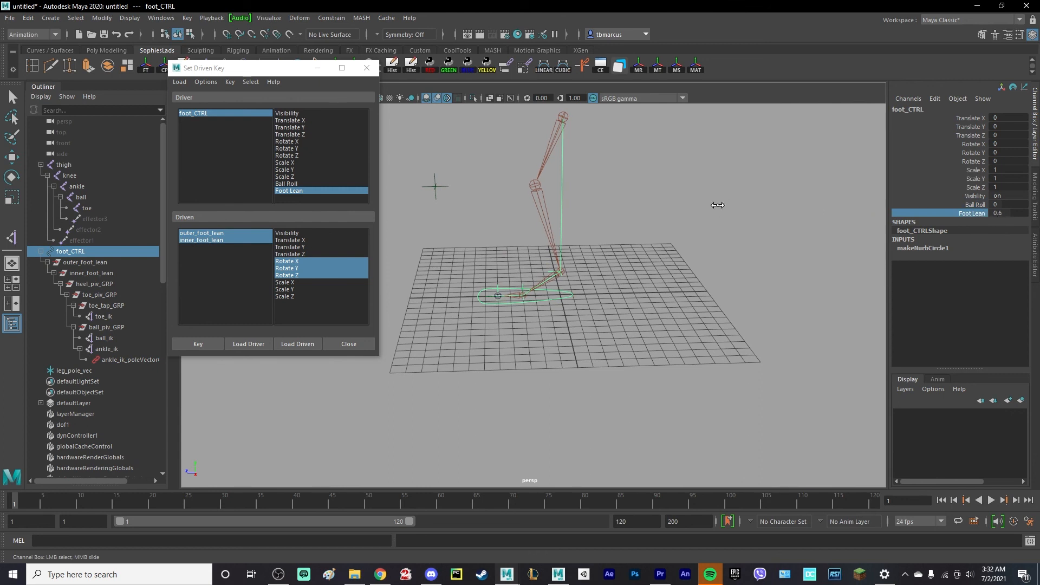
{"action": "middle_click_drag", "start_coordinate": [717, 205], "coordinate": [599, 194]}
{"action": "left_click_drag", "start_coordinate": [599, 195], "coordinate": [725, 226], "text": "alt"}
{"action": "mouse_move", "coordinate": [624, 216]}
{"action": "middle_mouse_down"}
{"action": "mouse_move", "coordinate": [674, 211]}
{"action": "mouse_move", "coordinate": [623, 203]}
{"action": "middle_mouse_up"}
{"action": "left_click_drag", "start_coordinate": [701, 214], "coordinate": [647, 226], "text": "alt"}
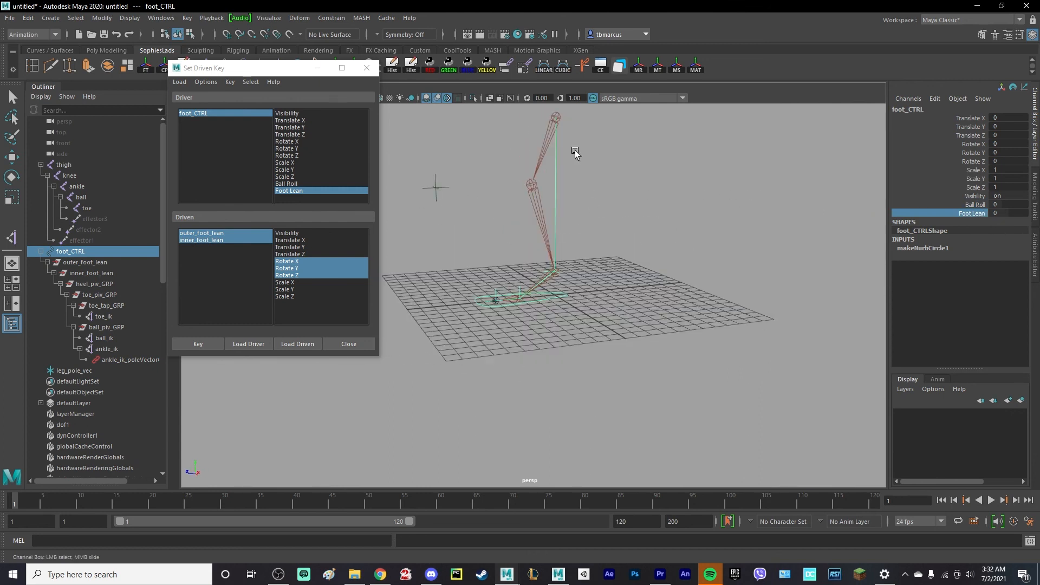